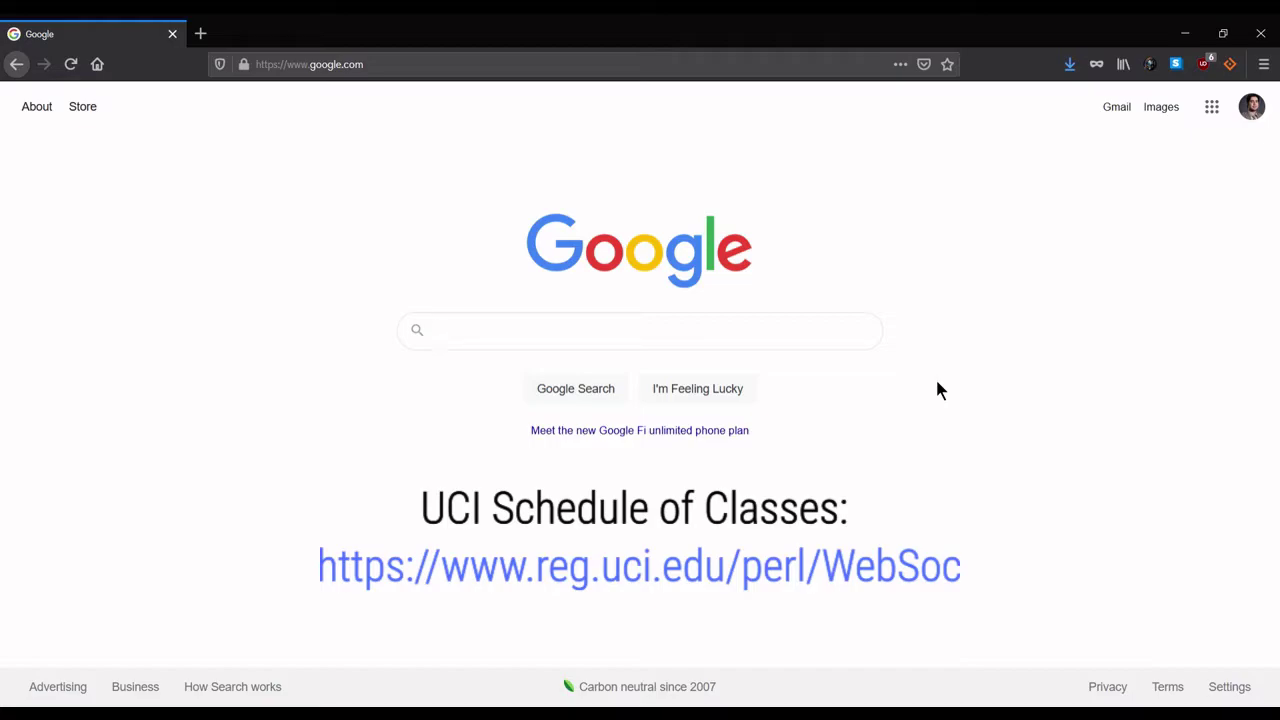
# Search Google for 'uci schedule of classes' and open the registrar's Schedule of Classes in a new tab
pyautogui.write('uci sched')
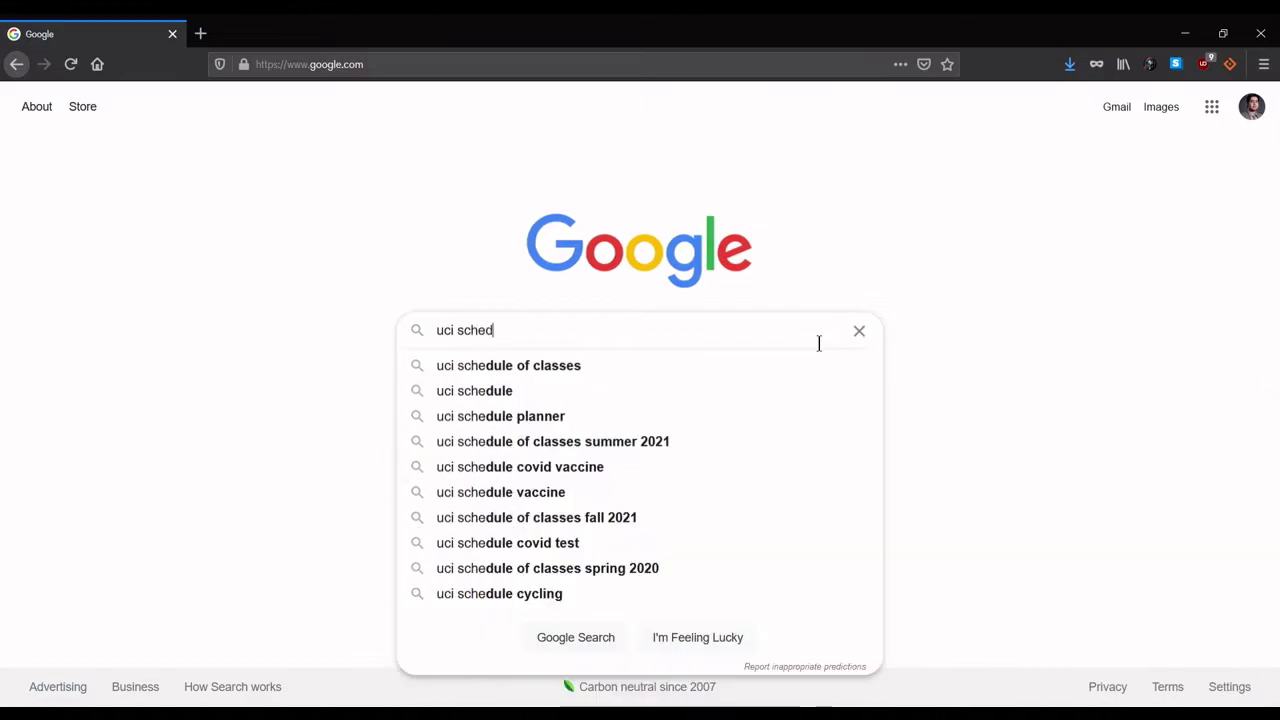
pyautogui.write('ule of classes')
pyautogui.press('Return')
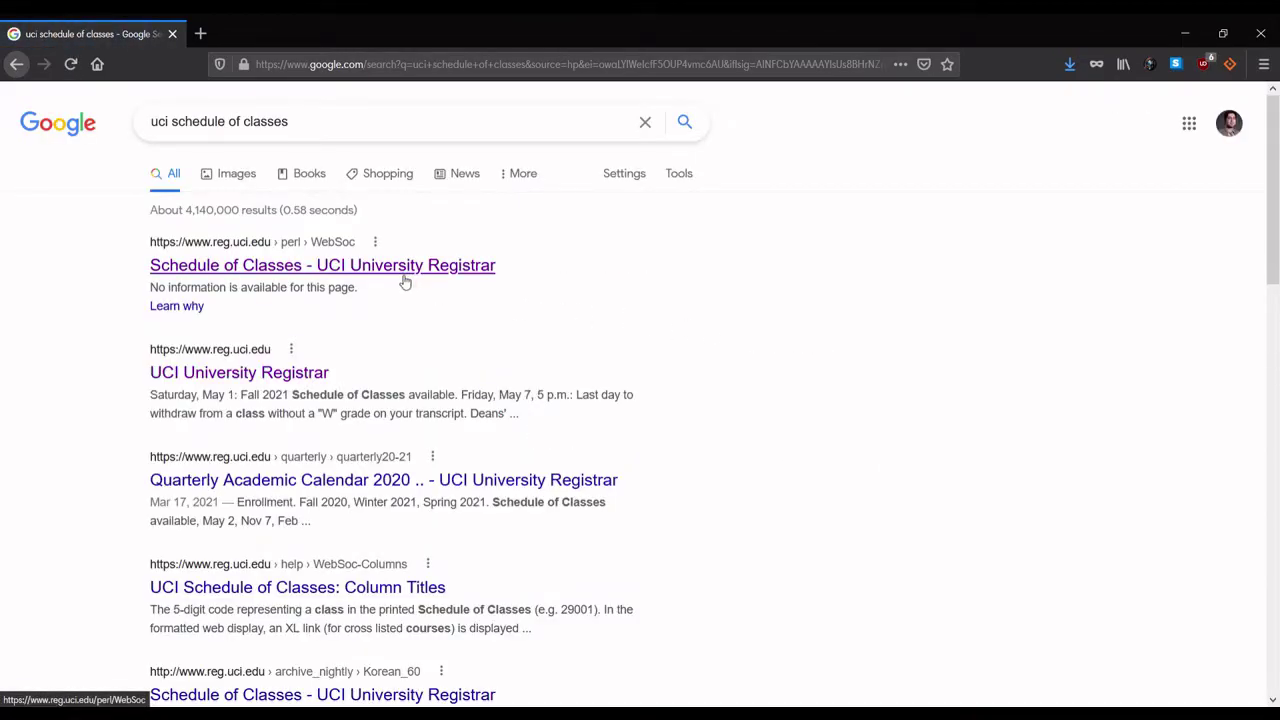
pyautogui.middleClick(410, 272)
pyautogui.click(265, 36)
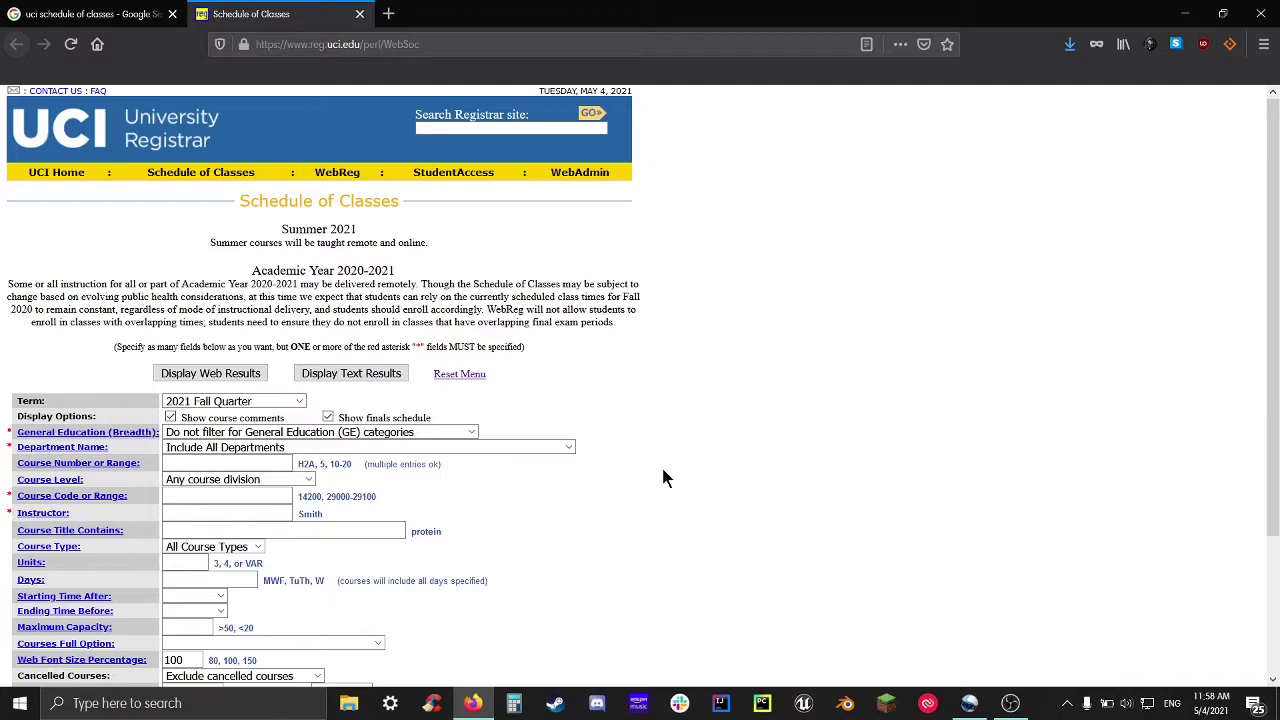
# Choose 2021 Spring Quarter as the term, after briefly trying 2021 Fall Quarter
pyautogui.scroll(-2, 671, 478)
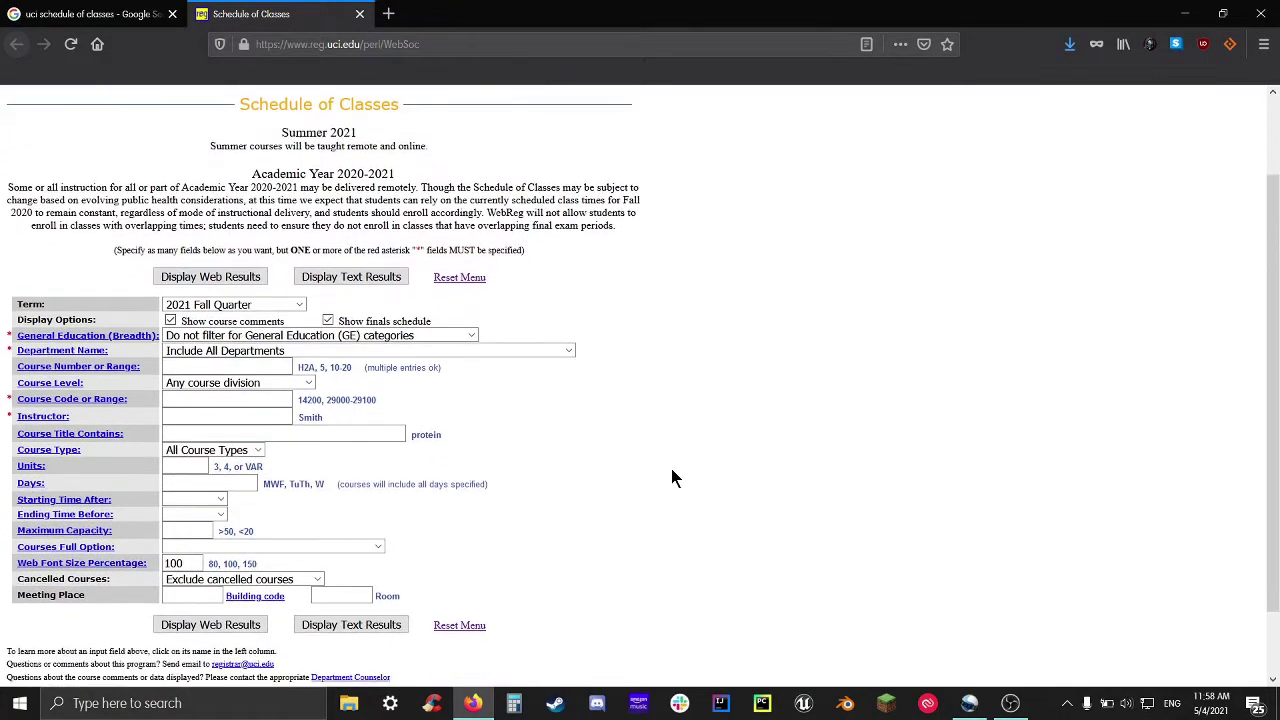
pyautogui.moveTo(1275, 422); pyautogui.dragTo(1275, 416)
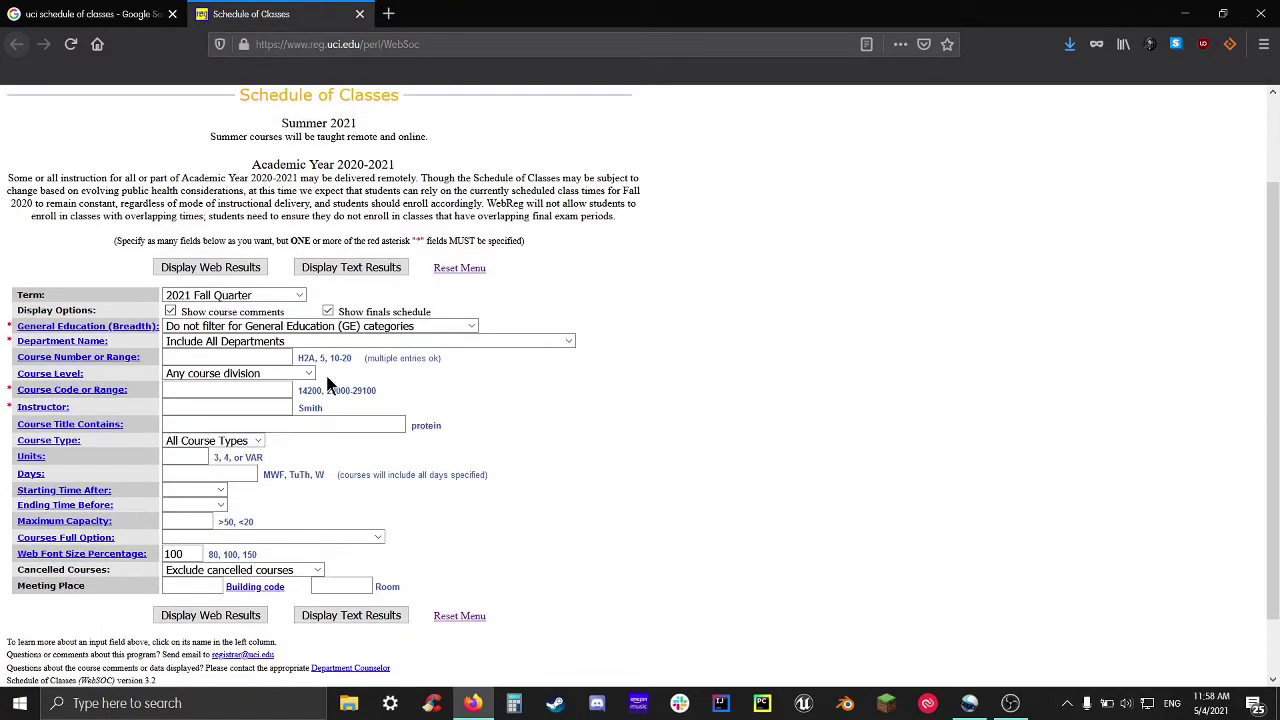
pyautogui.click(299, 300)
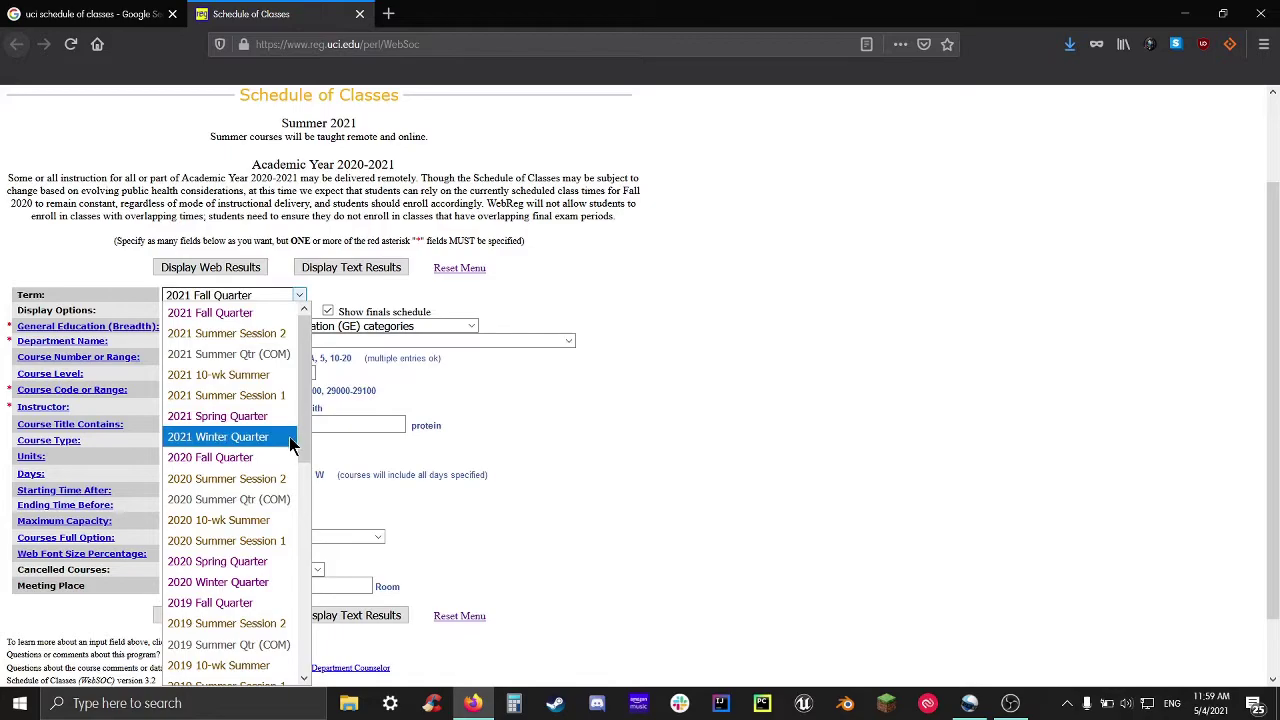
pyautogui.scroll(-3, 277, 505)
pyautogui.scroll(-5, 270, 610)
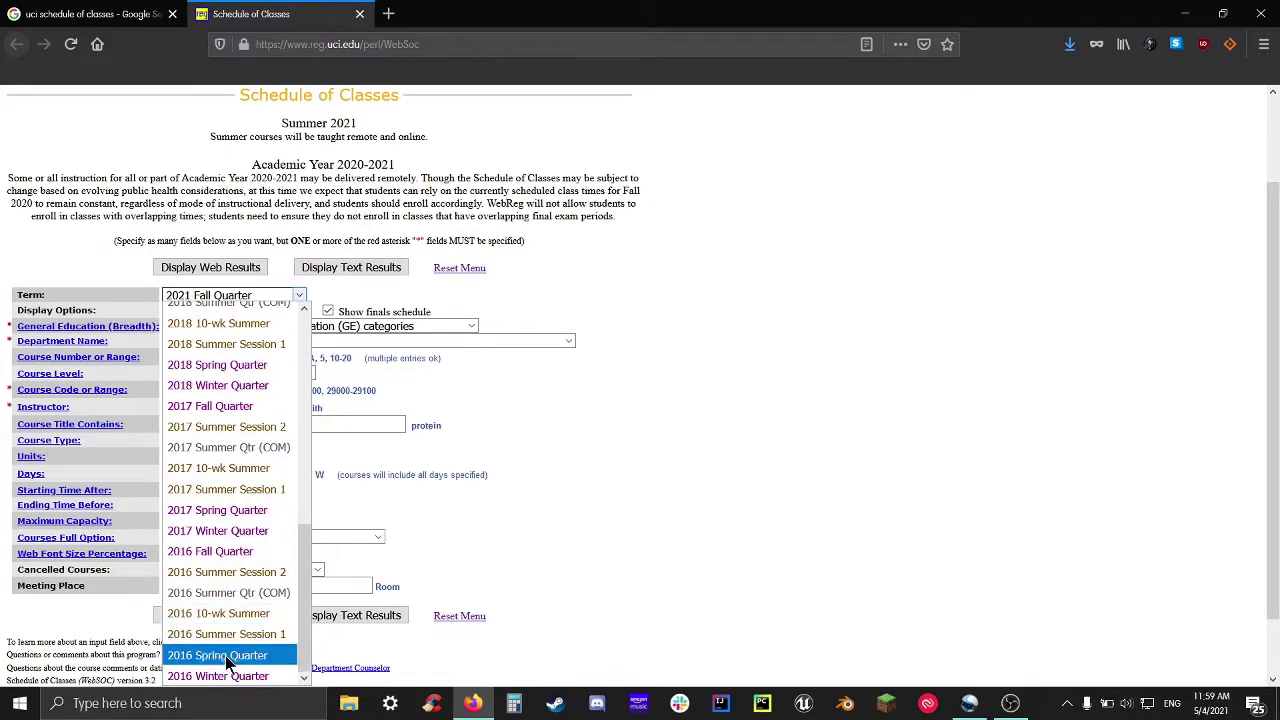
pyautogui.scroll(4, 244, 557)
pyautogui.scroll(4, 244, 557)
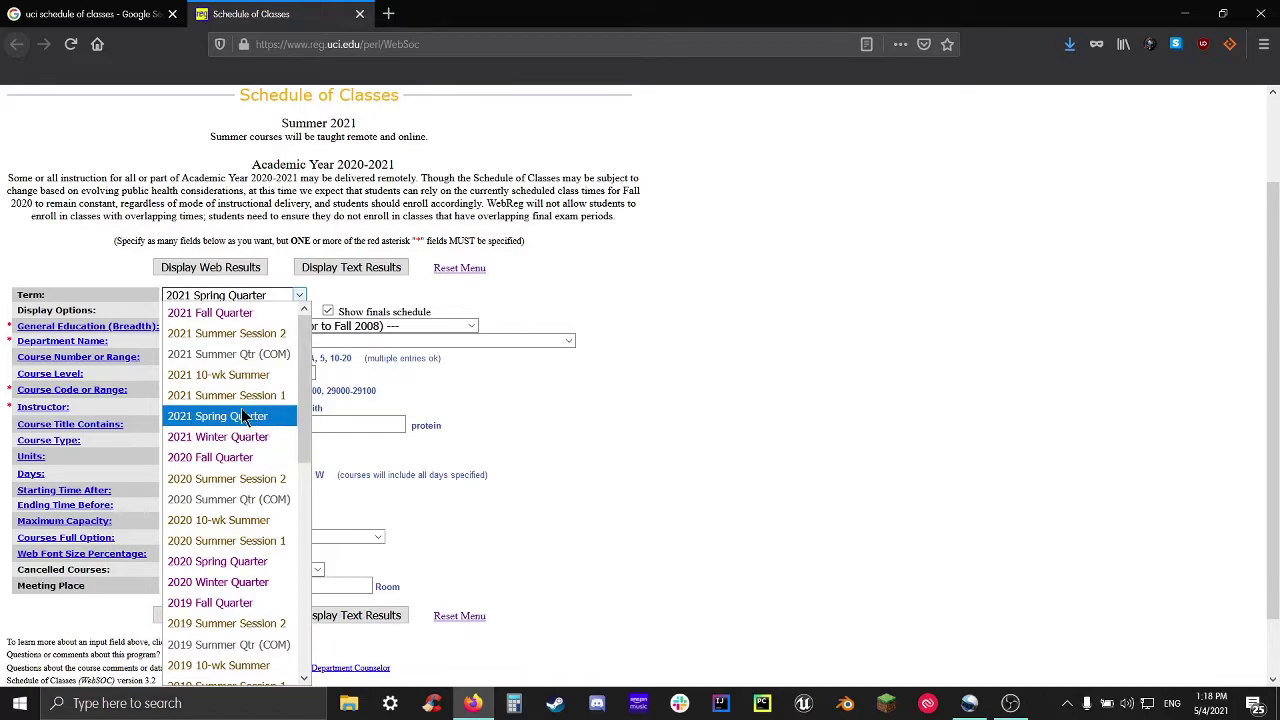
pyautogui.click(224, 418)
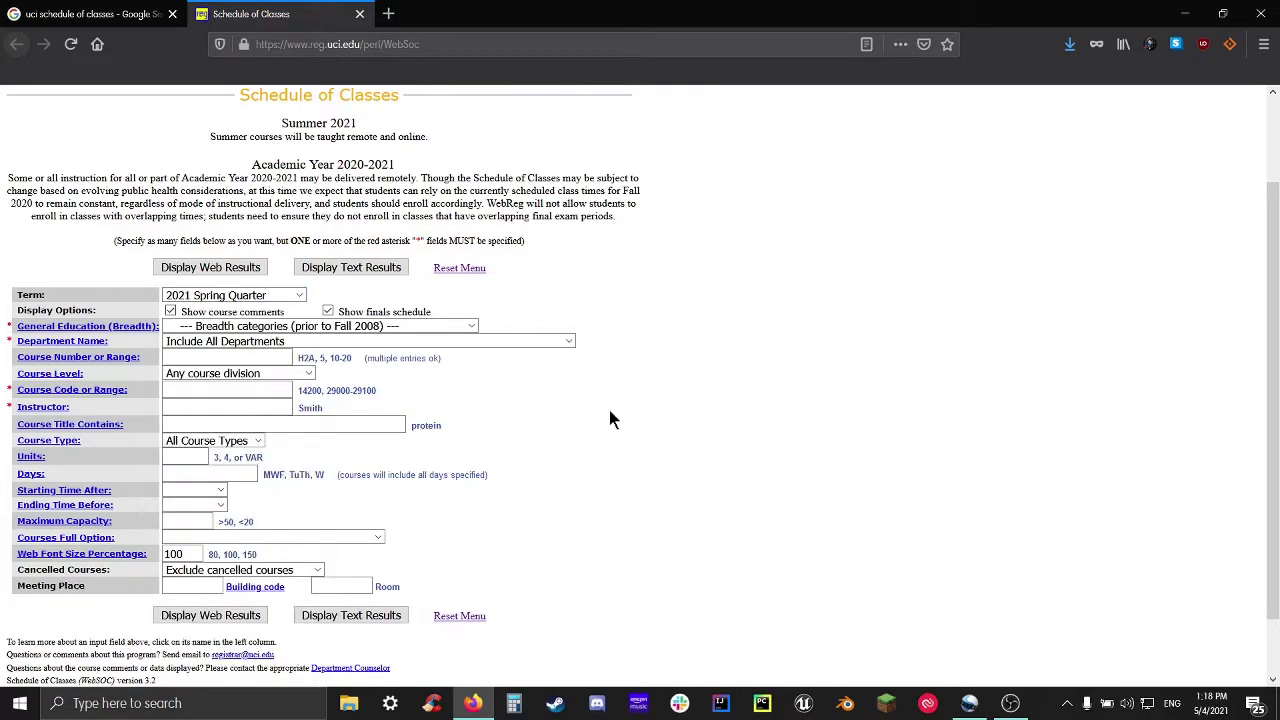
pyautogui.click(251, 297)
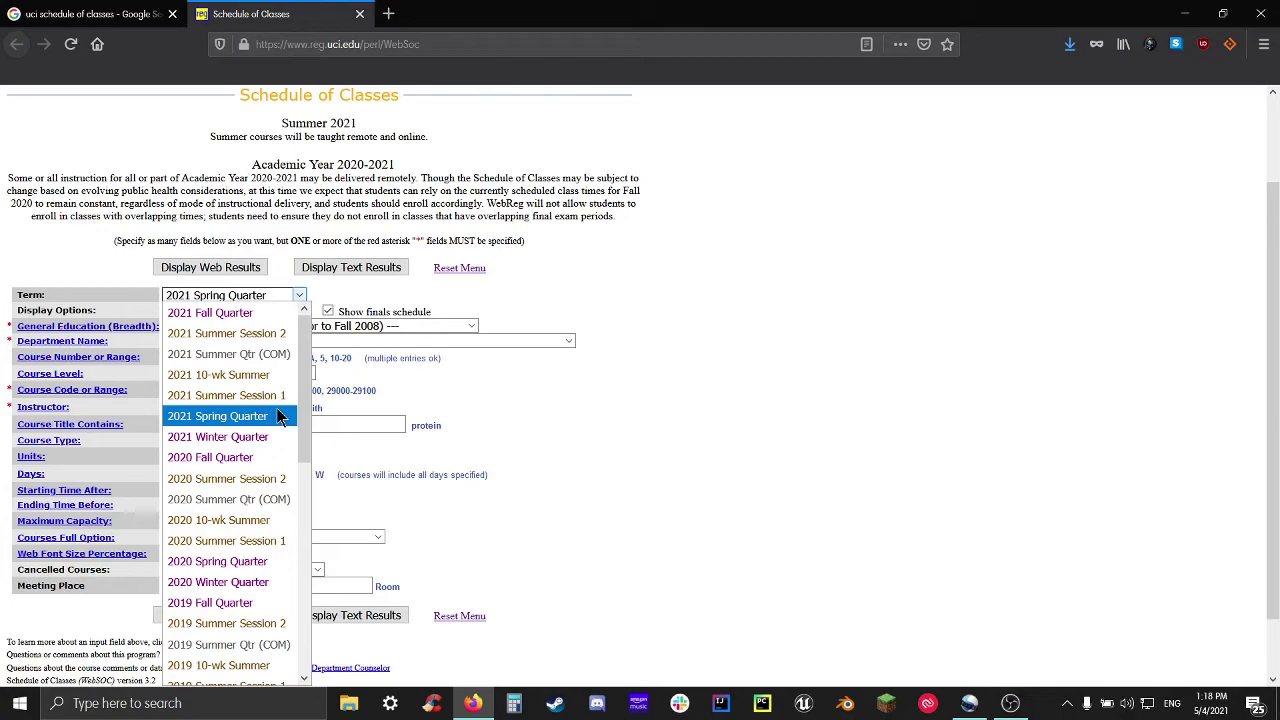
pyautogui.click(270, 318)
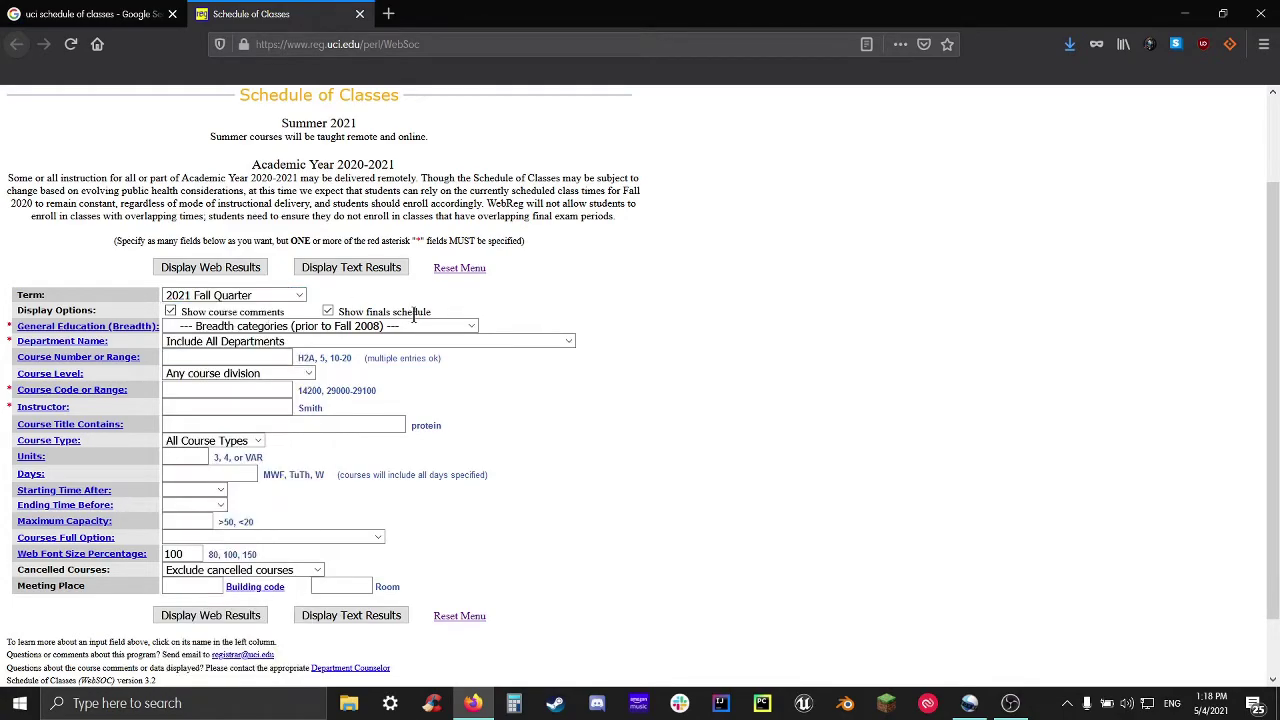
pyautogui.click(292, 296)
pyautogui.click(287, 418)
# Select the EECS department from the Department Name list
pyautogui.click(529, 343)
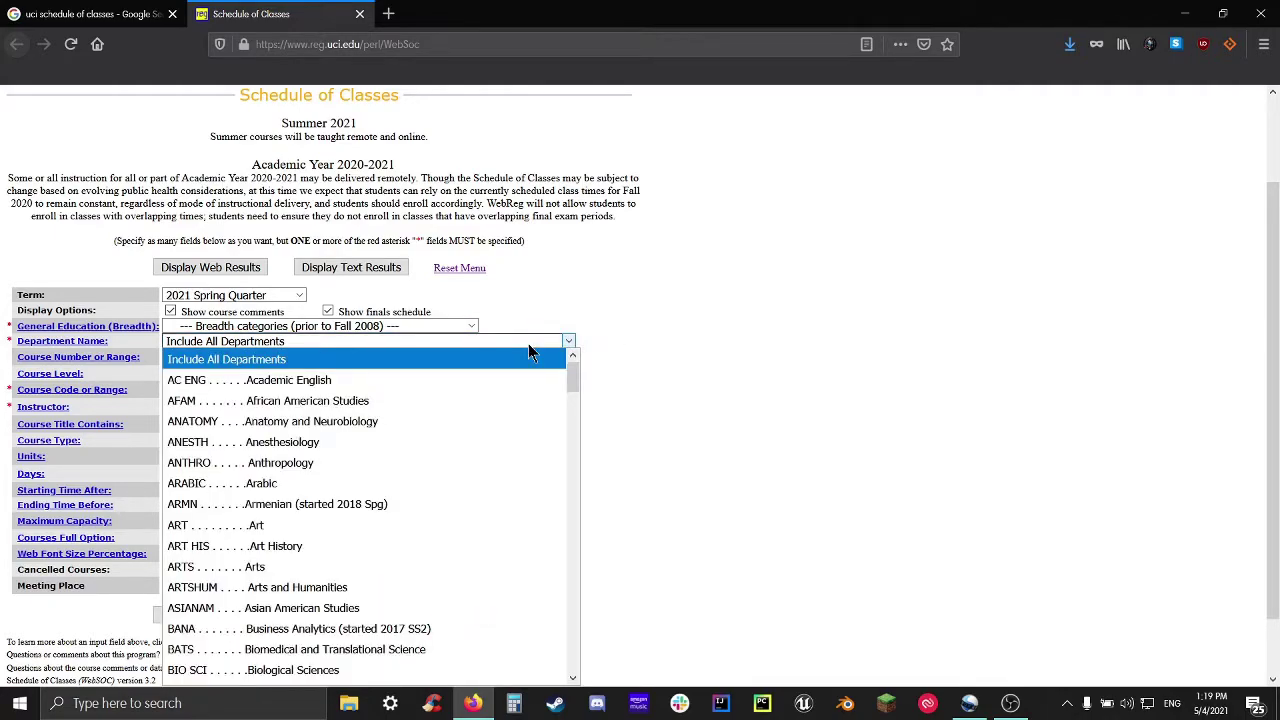
pyautogui.scroll(-9, 345, 585)
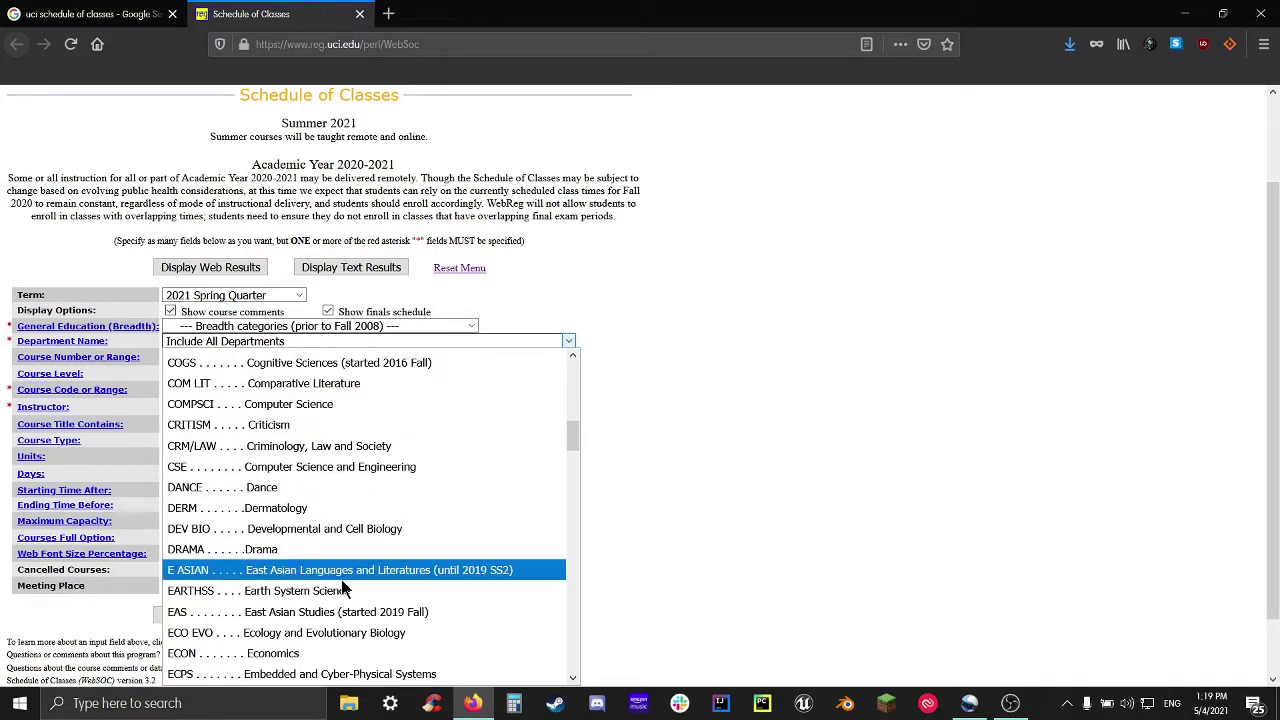
pyautogui.scroll(-2, 343, 590)
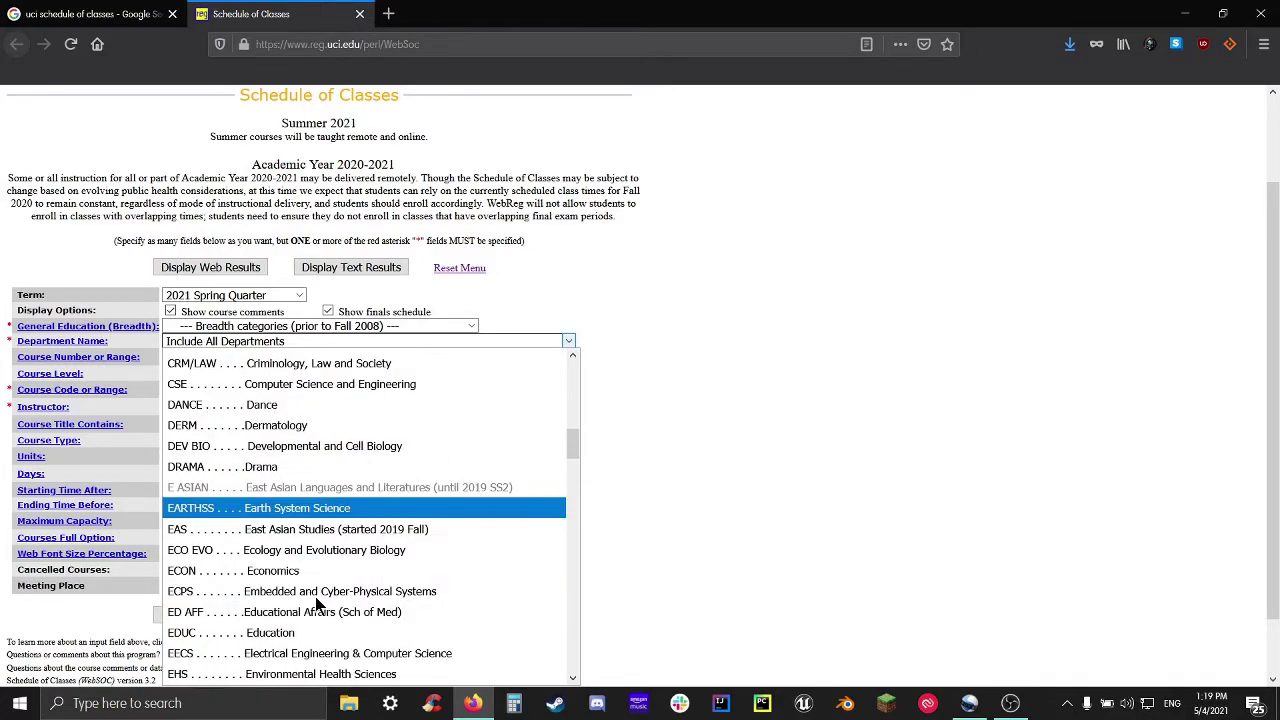
pyautogui.click(283, 656)
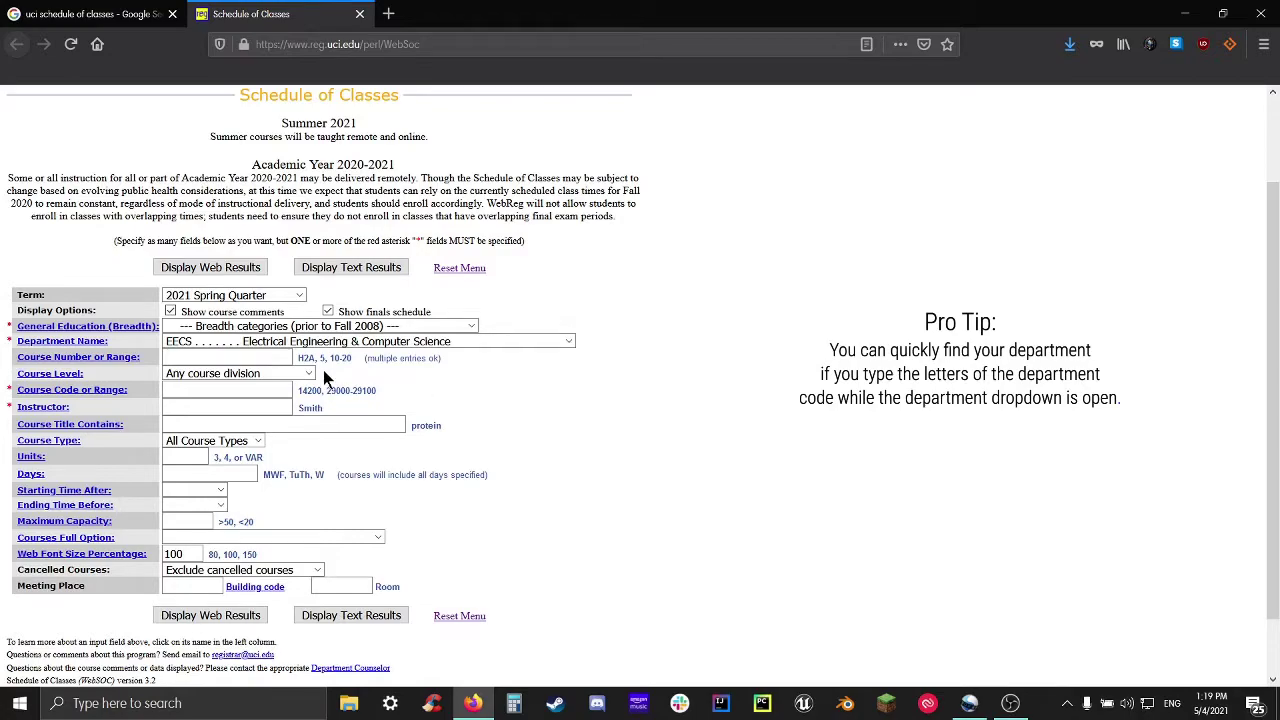
# Briefly switch the department to COMPSCI Computer Science, then set it back to EECS
pyautogui.click(345, 345)
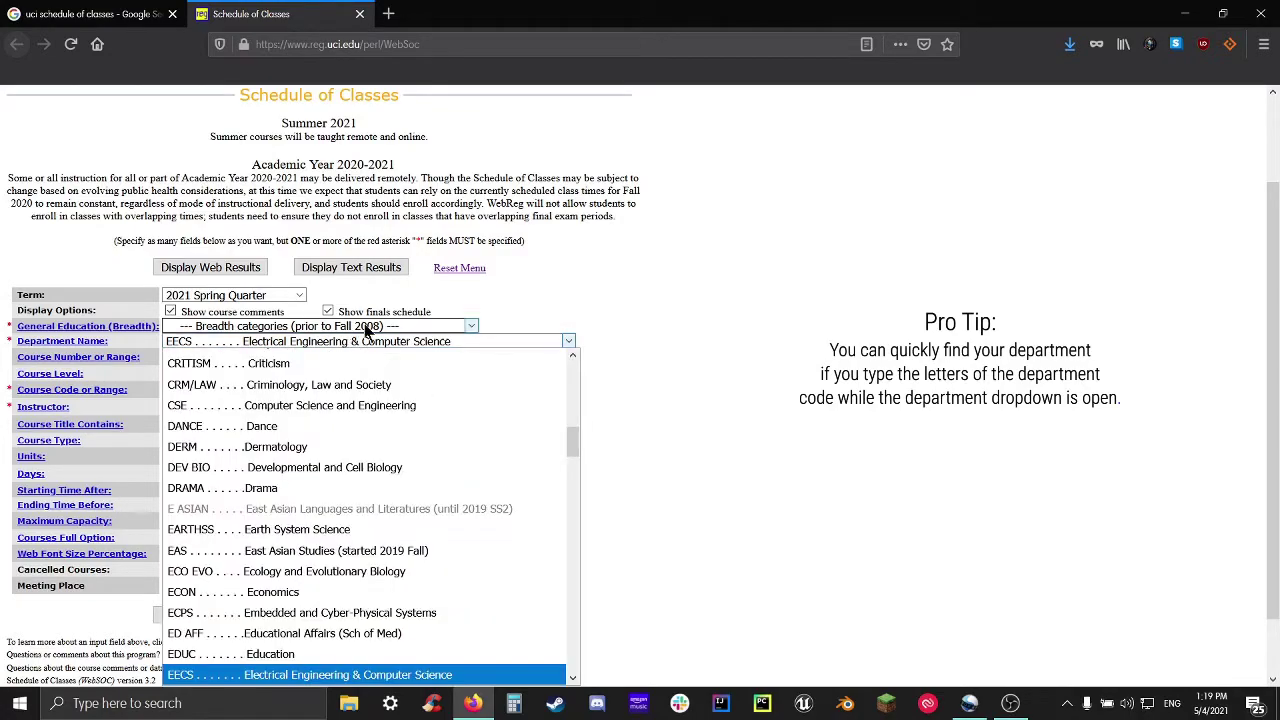
pyautogui.scroll(-3, 390, 585)
pyautogui.scroll(3, 360, 546)
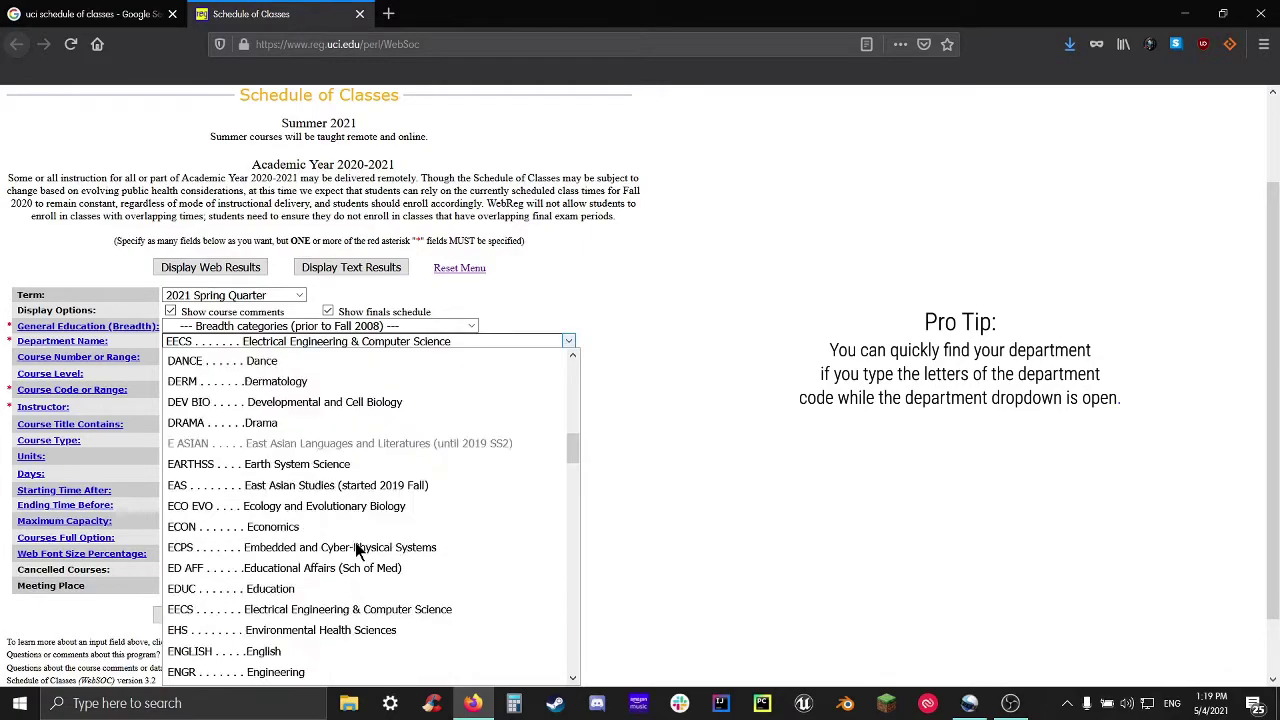
pyautogui.scroll(2, 330, 550)
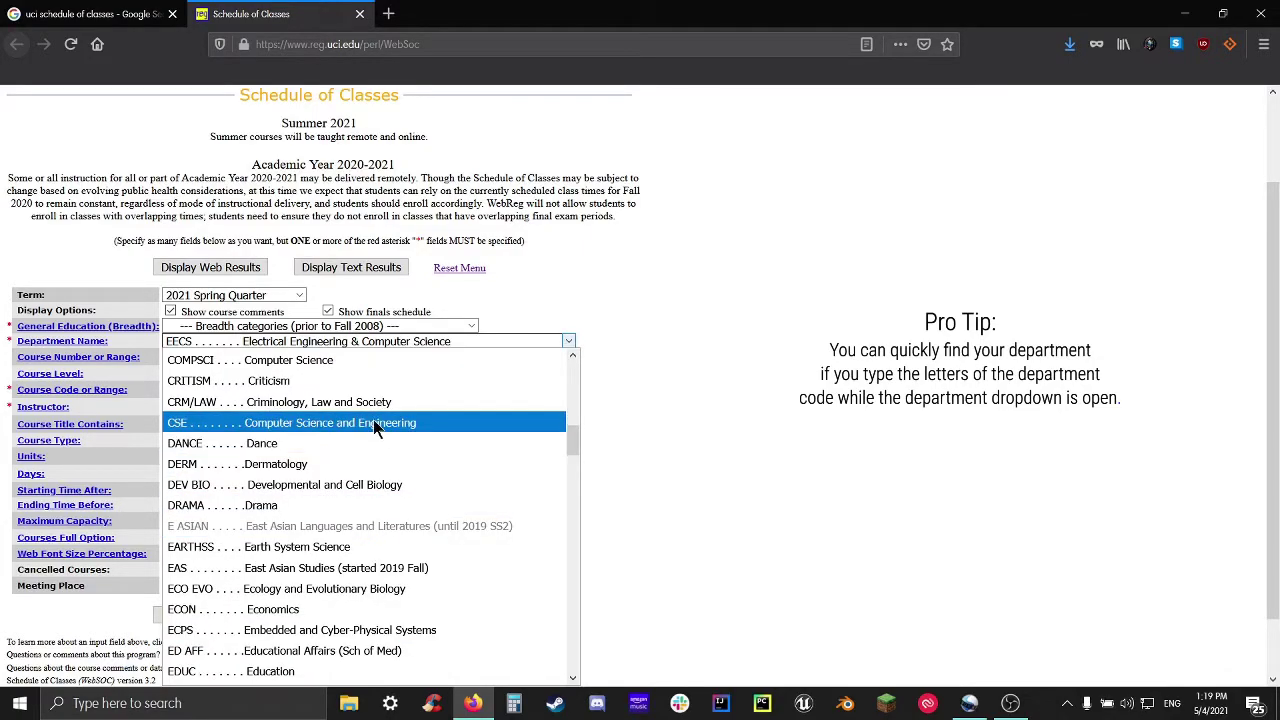
pyautogui.click(355, 366)
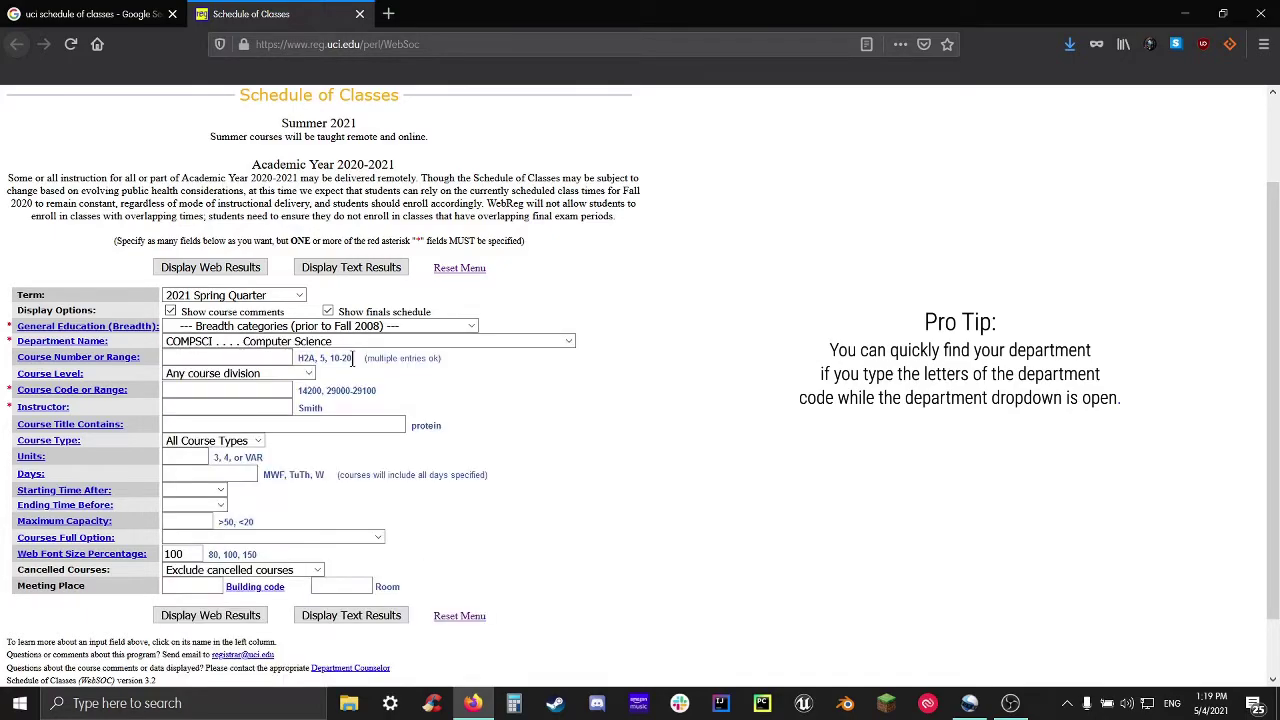
pyautogui.click(409, 341)
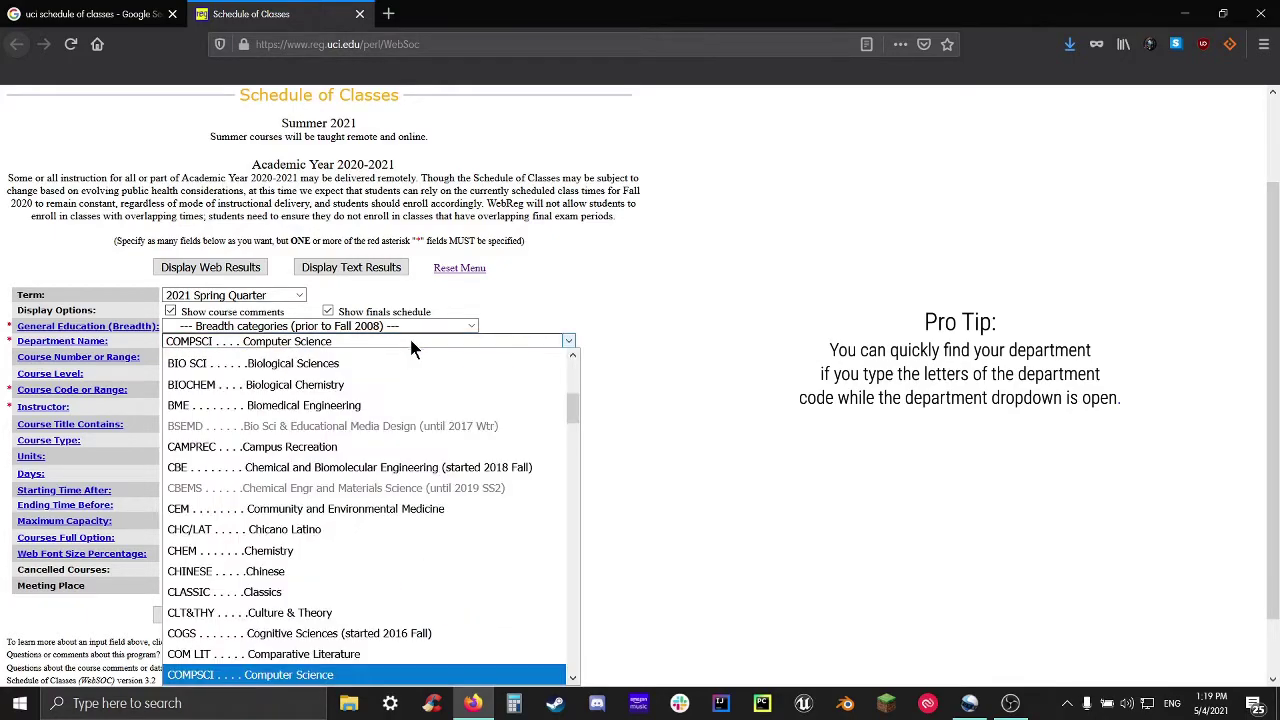
pyautogui.scroll(-5, 411, 460)
pyautogui.scroll(-3, 380, 475)
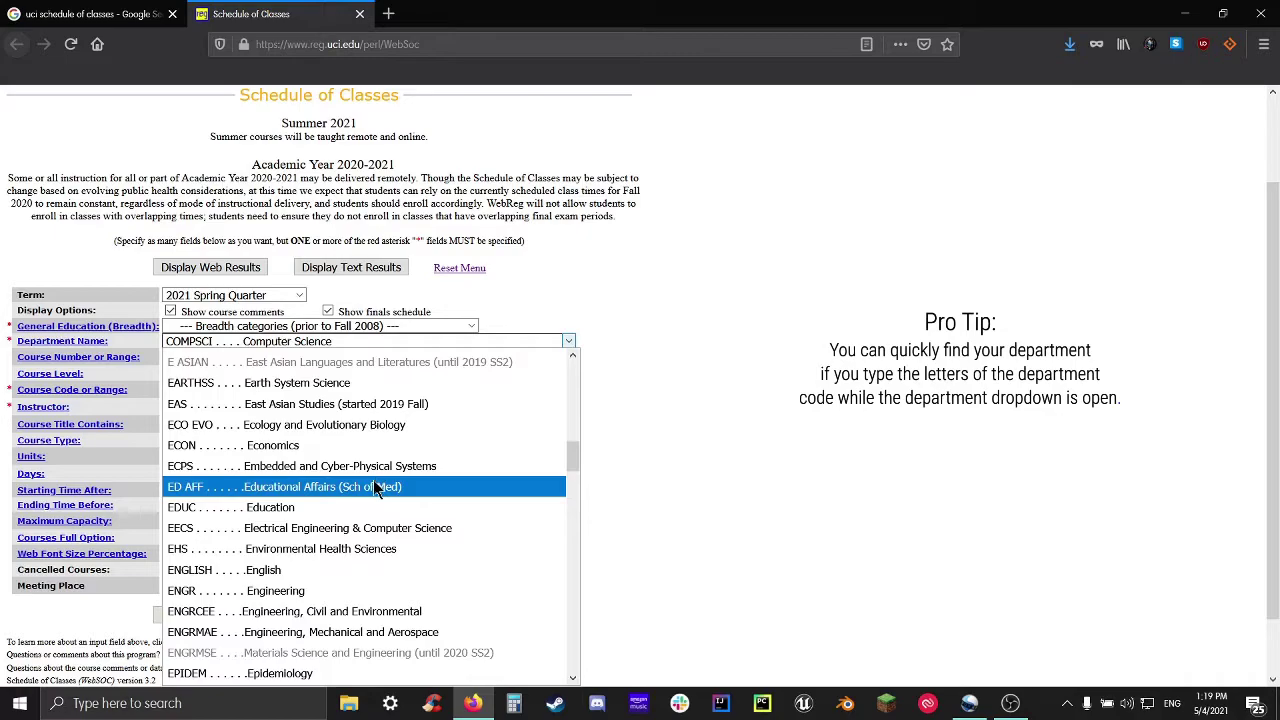
pyautogui.click(347, 530)
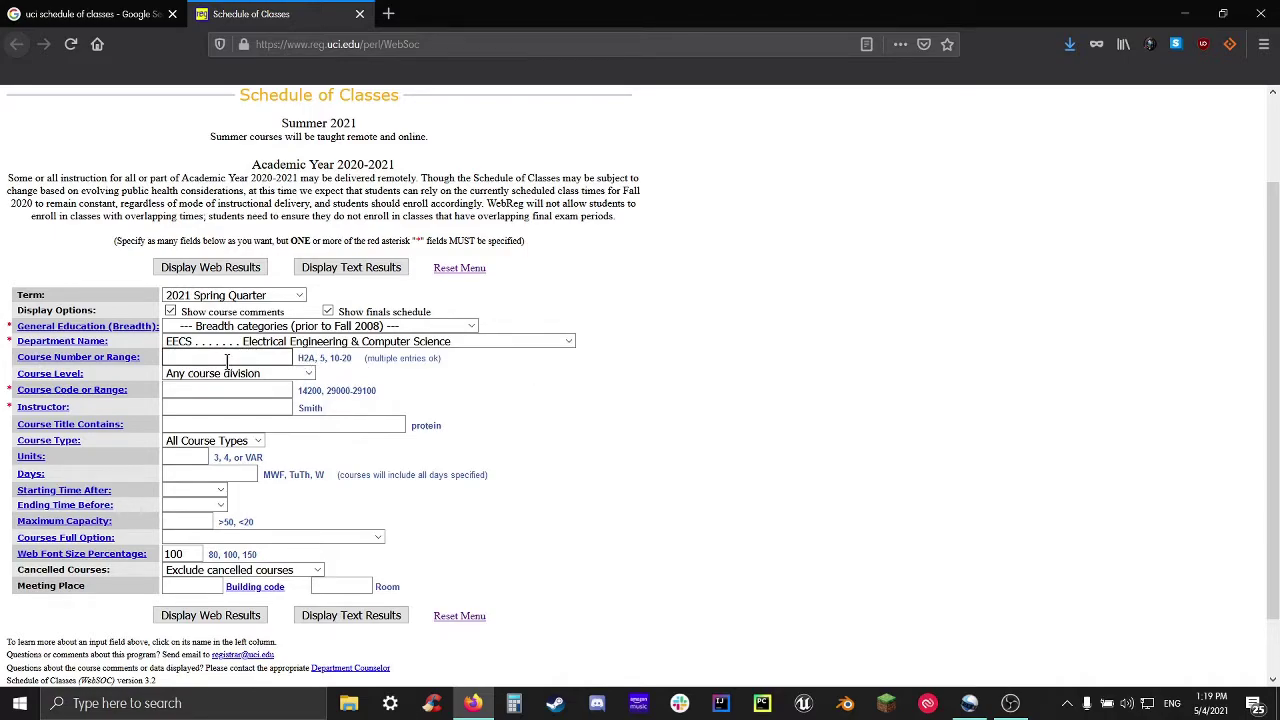
# Clear the stray text from the Course Number field
pyautogui.click(227, 358)
pyautogui.write('????')
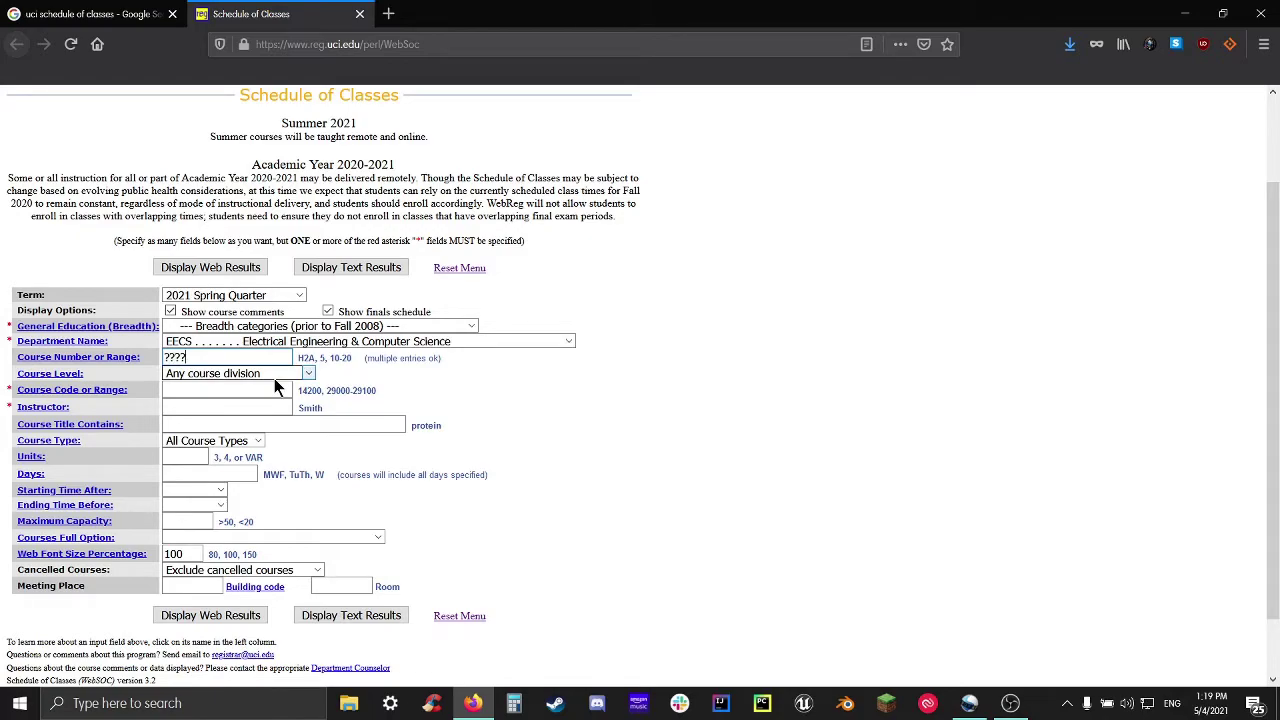
pyautogui.hotkey('ctrl', 'a')
pyautogui.press('BackSpace')
# Display the EECS Spring 2021 class results and browse them, e.g. 70A Network Analysis I
pyautogui.click(236, 276)
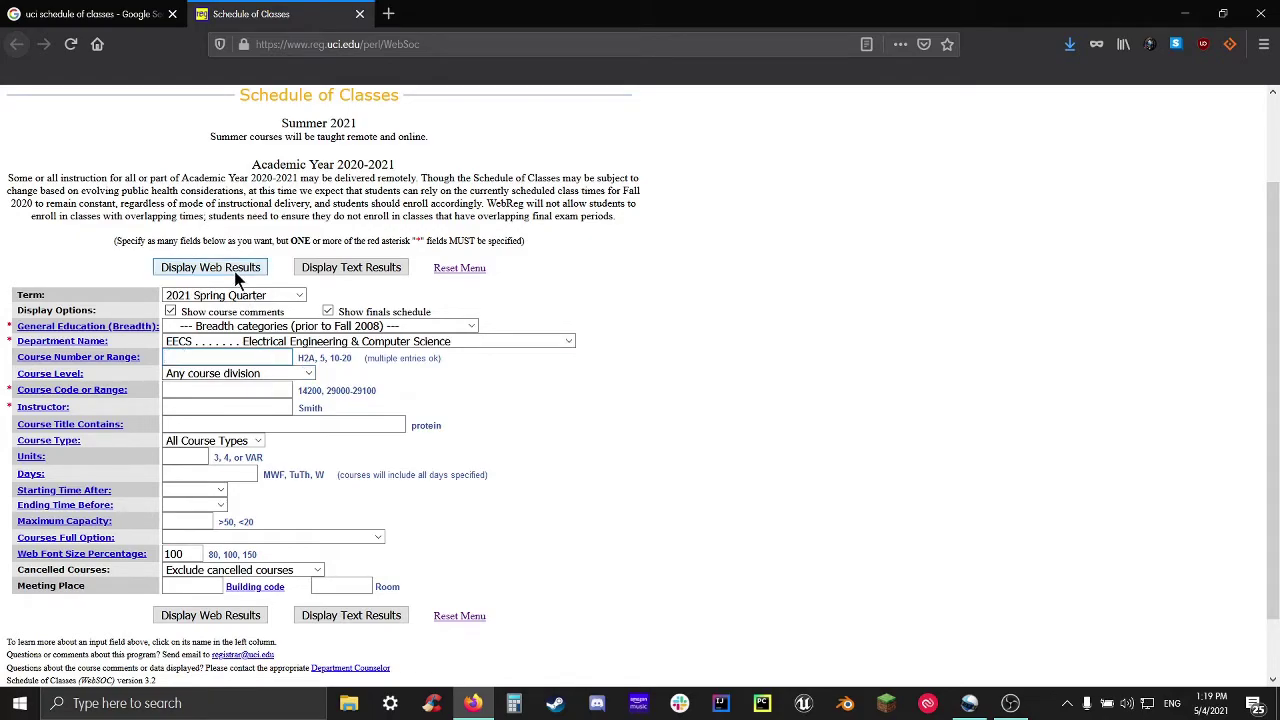
pyautogui.click(214, 266)
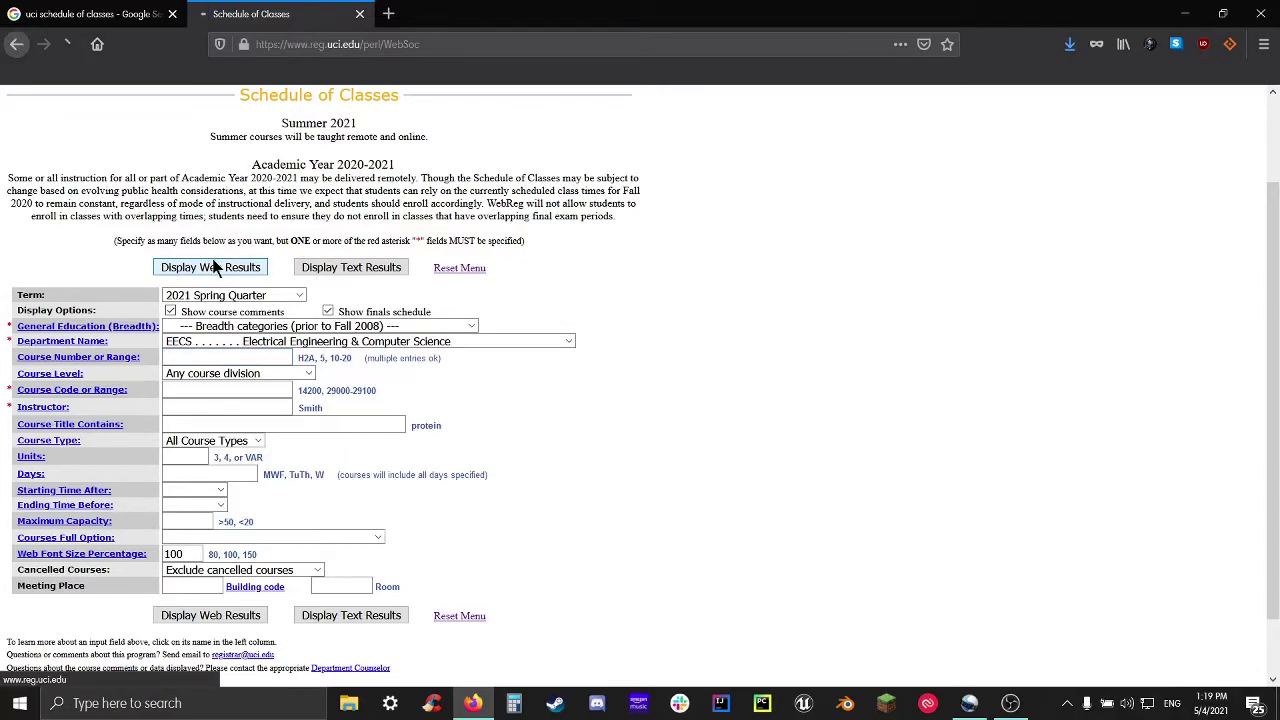
pyautogui.scroll(-3, 486, 345)
pyautogui.scroll(-5, 486, 345)
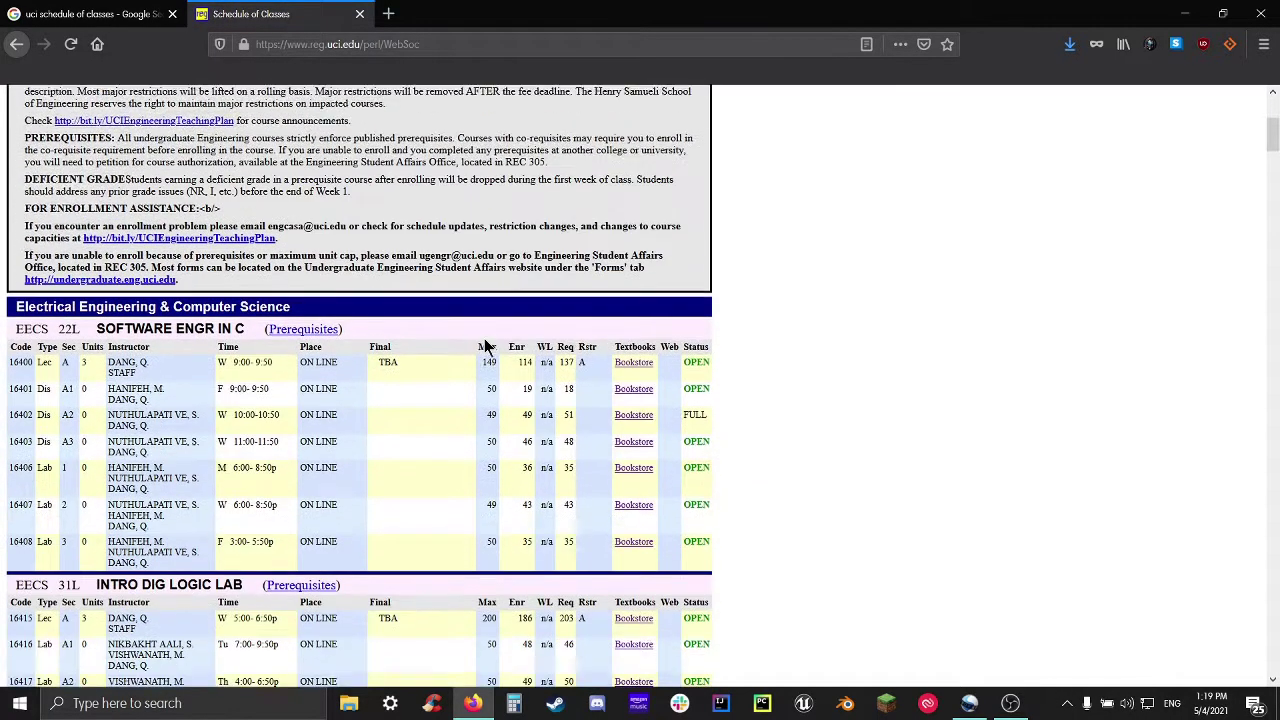
pyautogui.scroll(-5, 486, 345)
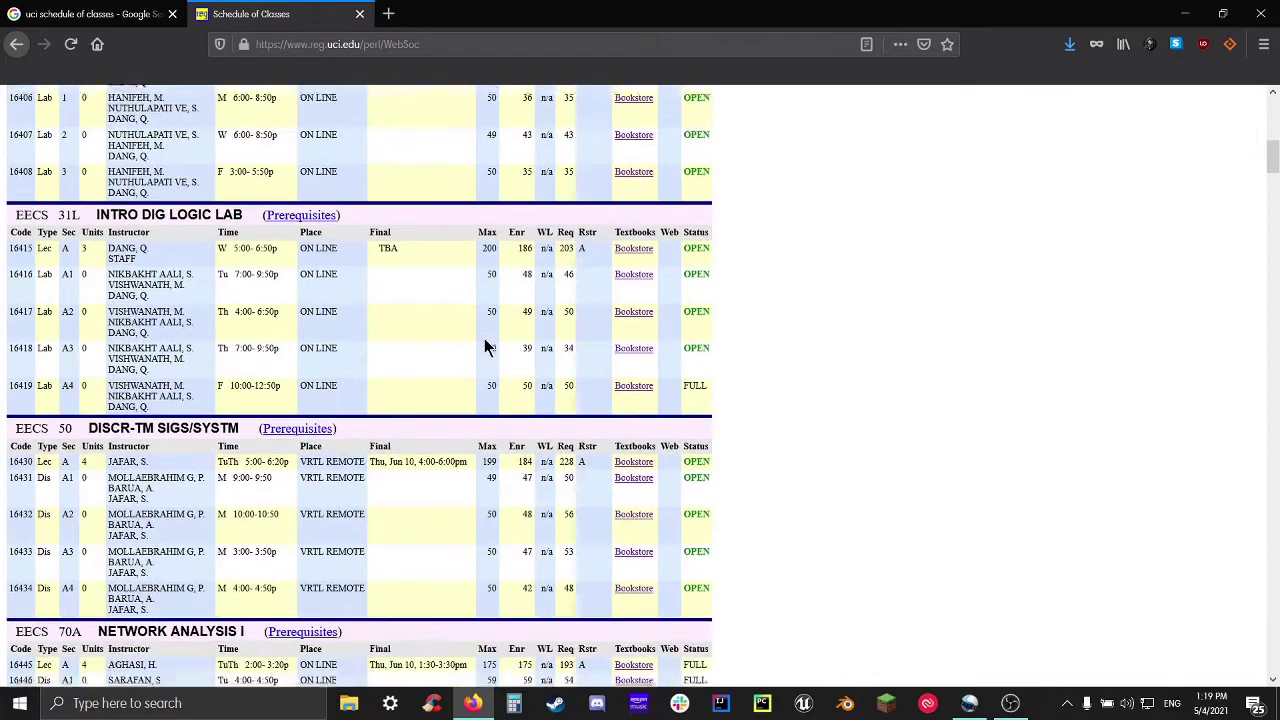
pyautogui.scroll(-2, 486, 345)
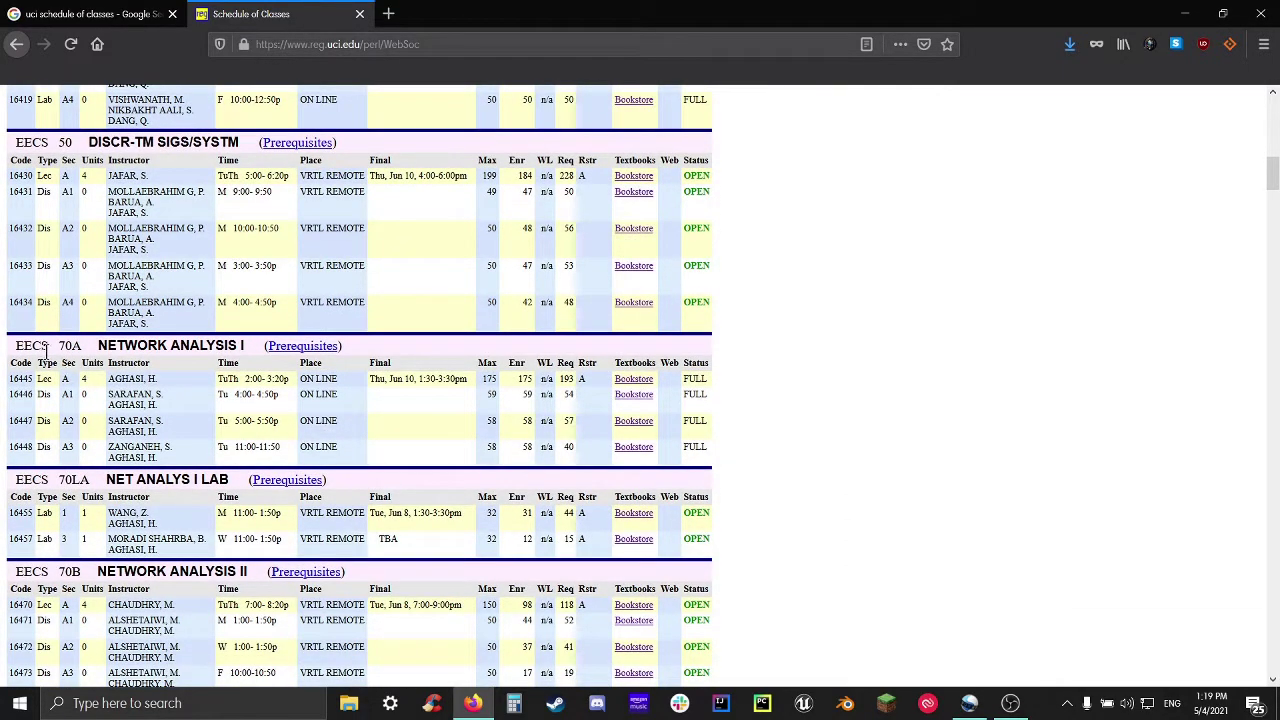
pyautogui.moveTo(48, 346); pyautogui.dragTo(12, 350)
pyautogui.moveTo(58, 346); pyautogui.dragTo(245, 350)
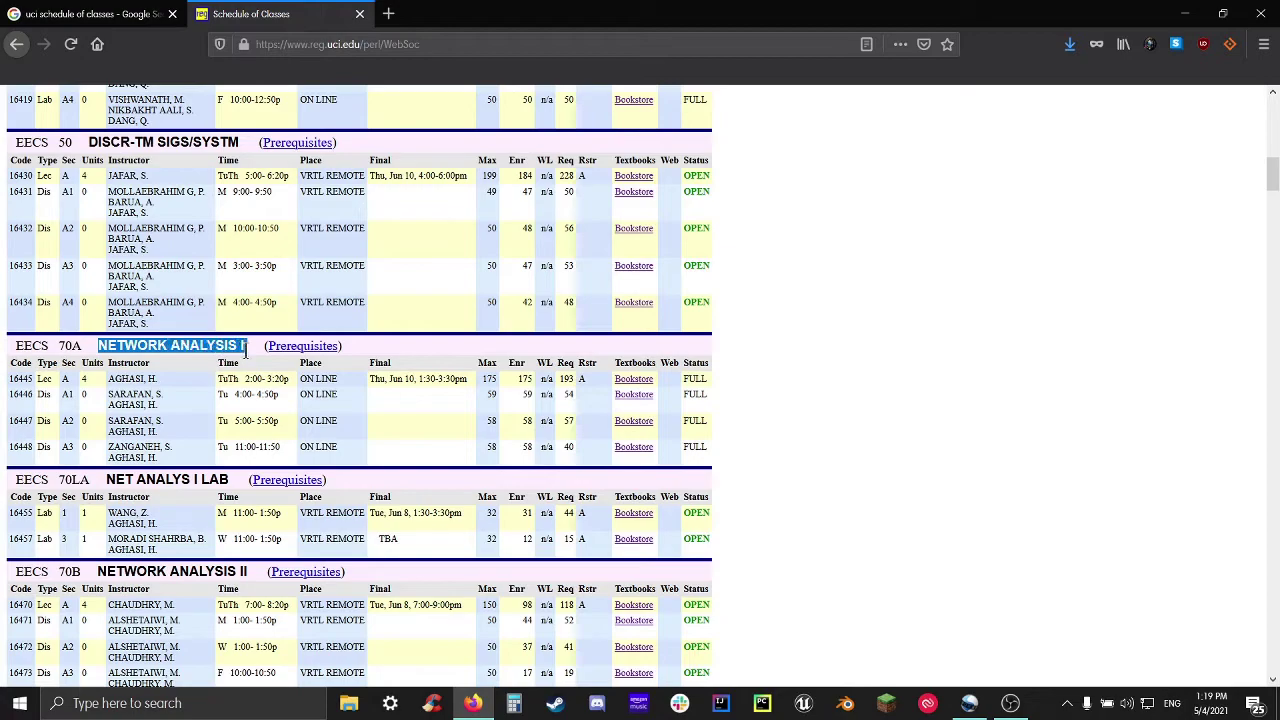
pyautogui.click(622, 360)
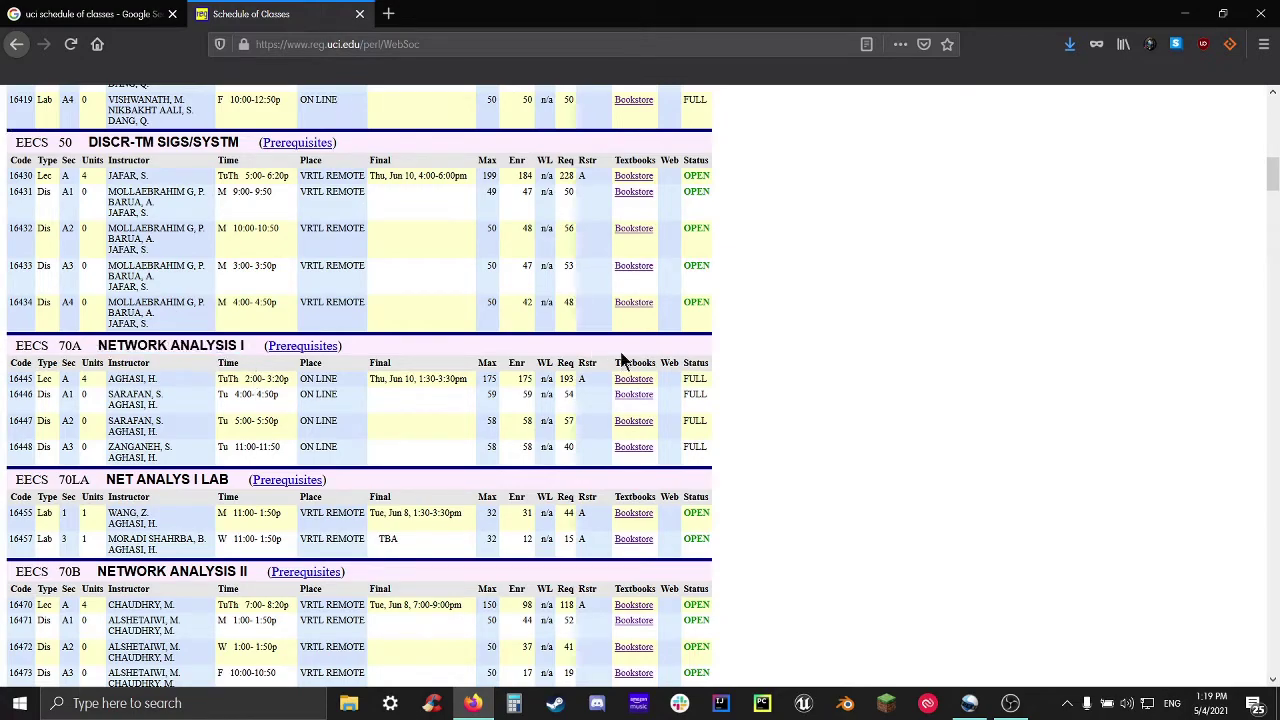
# Return to the search form and enter course number 148
pyautogui.click(14, 46)
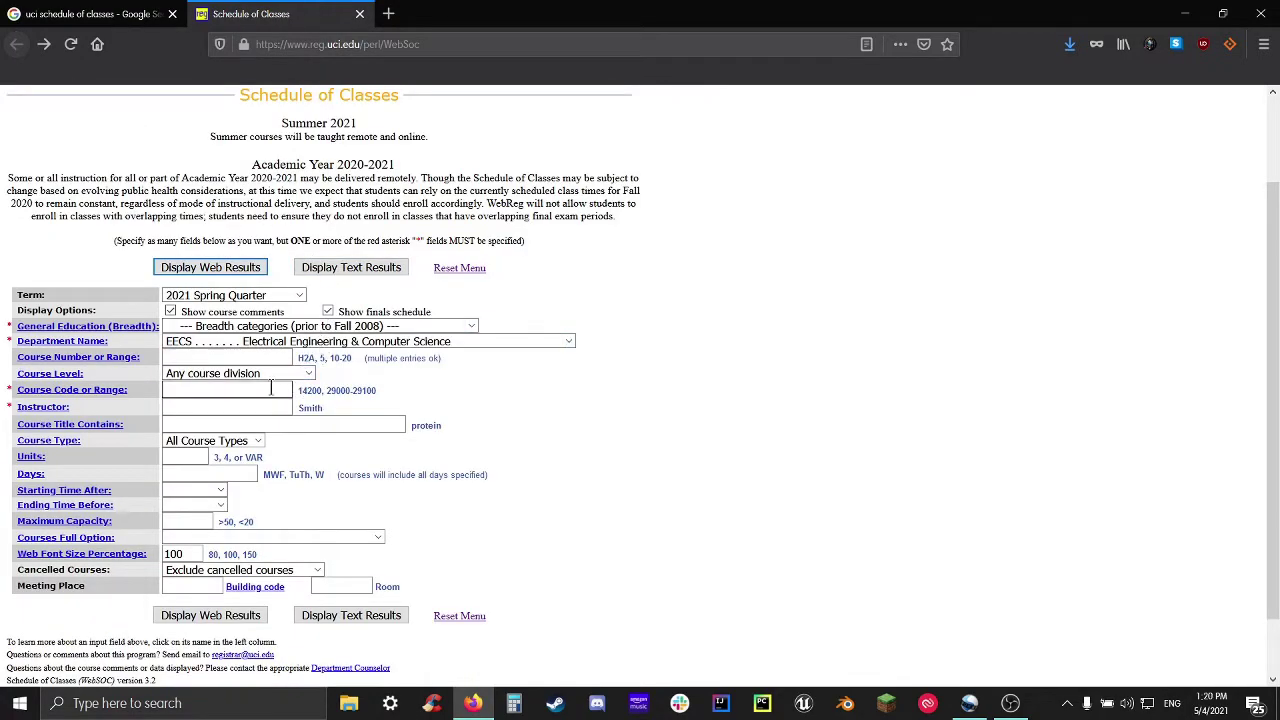
pyautogui.click(224, 352)
pyautogui.click(415, 343)
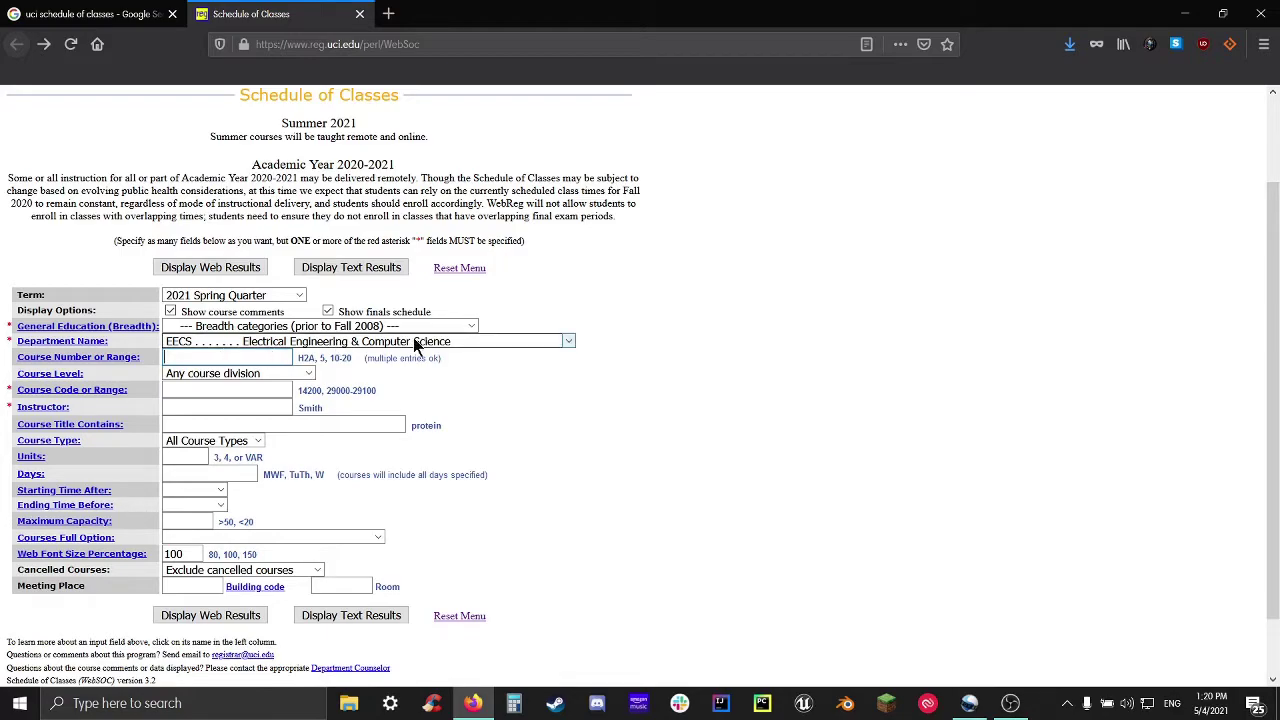
pyautogui.write('148')
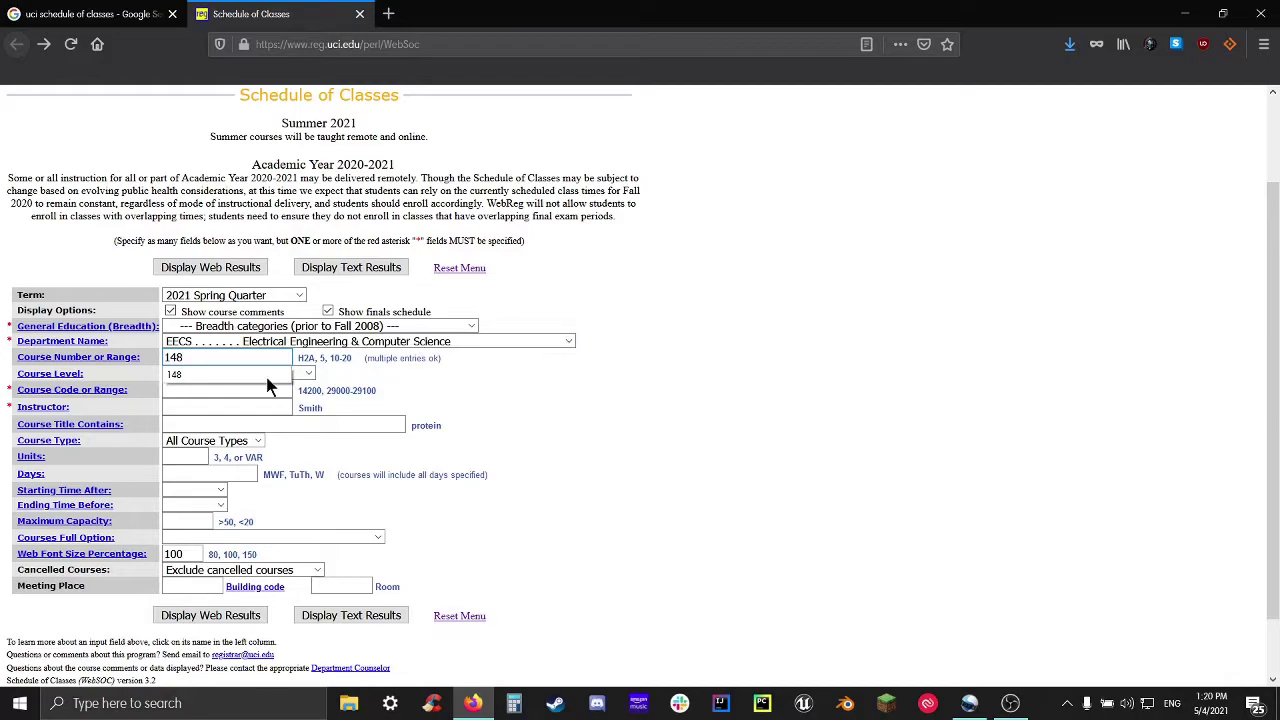
# Display EECS 148 Computer Networks results: one lecture and eight discussion sections
pyautogui.moveTo(8, 358); pyautogui.dragTo(175, 373)
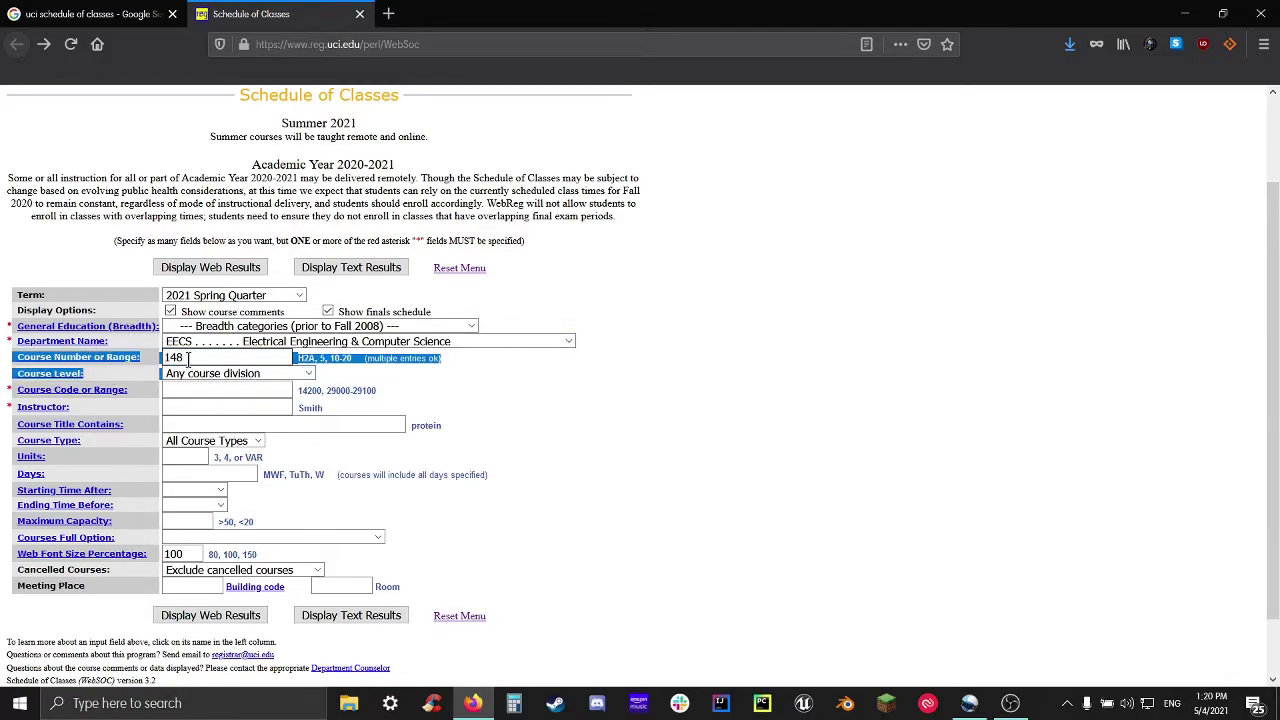
pyautogui.click(190, 357)
pyautogui.click(203, 266)
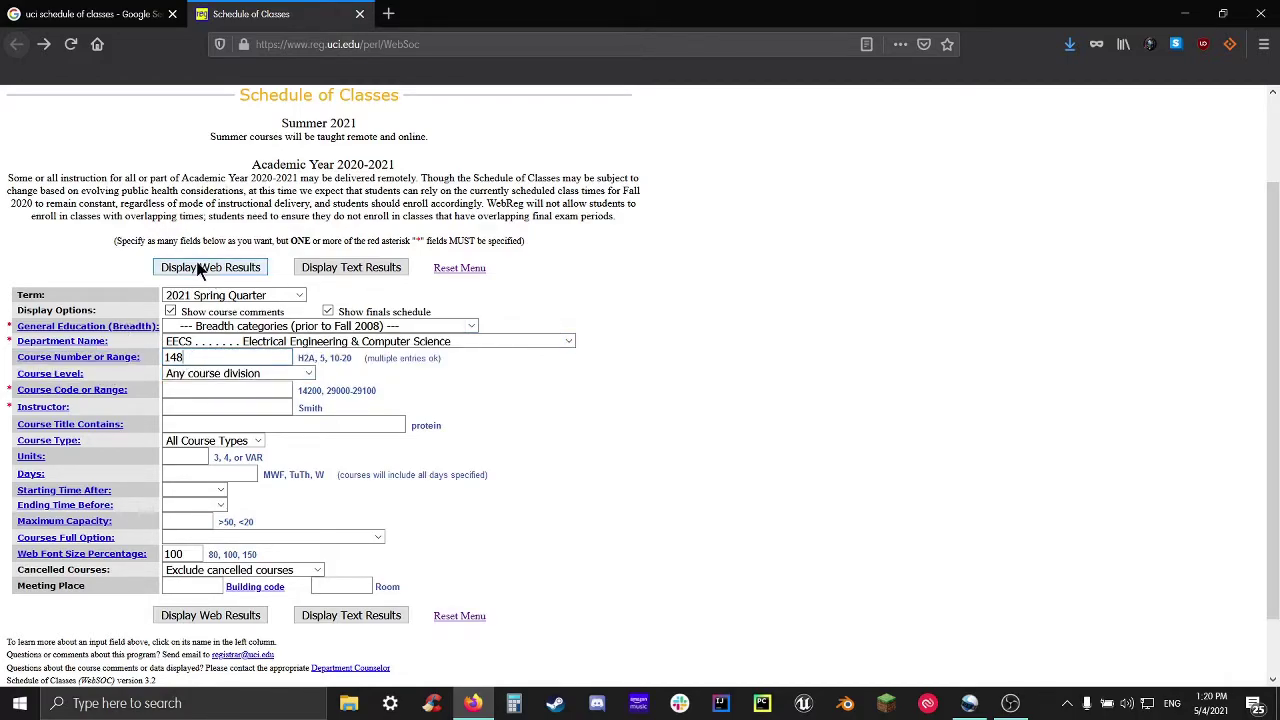
pyautogui.scroll(-10, 281, 450)
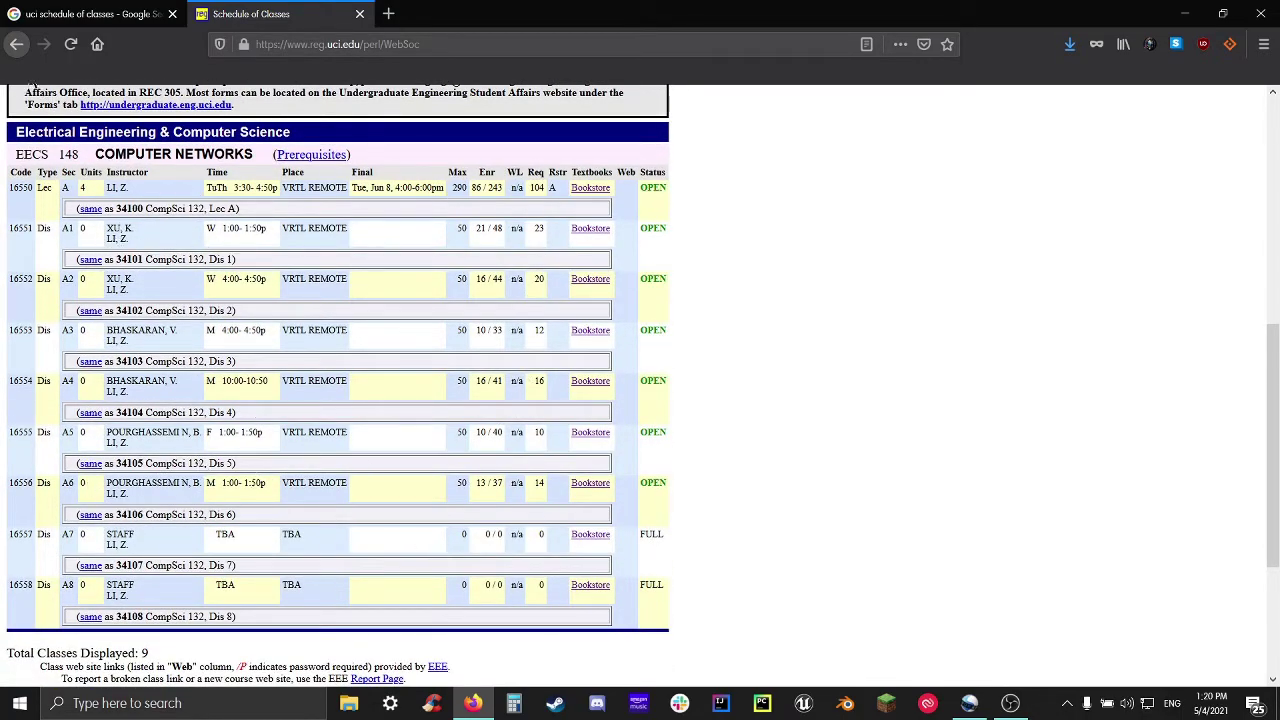
# Set the department to COMPSCI and course number 142A, then run the search
pyautogui.click(20, 46)
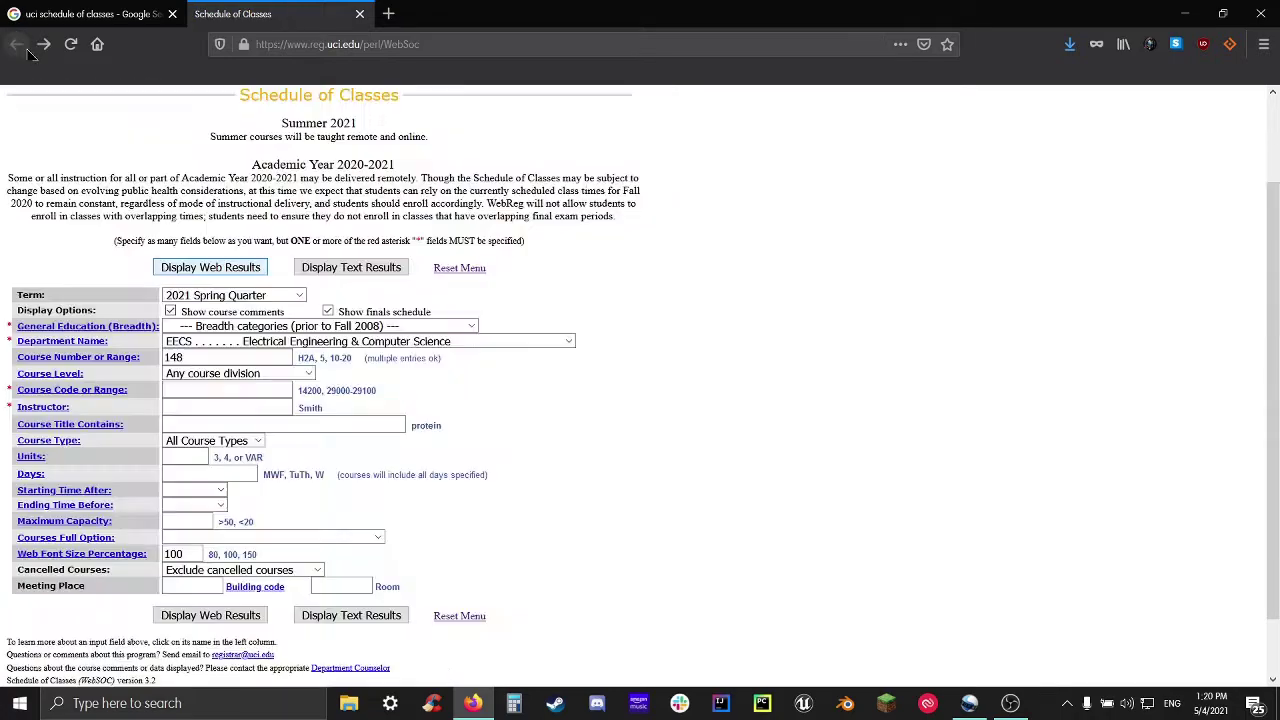
pyautogui.click(280, 341)
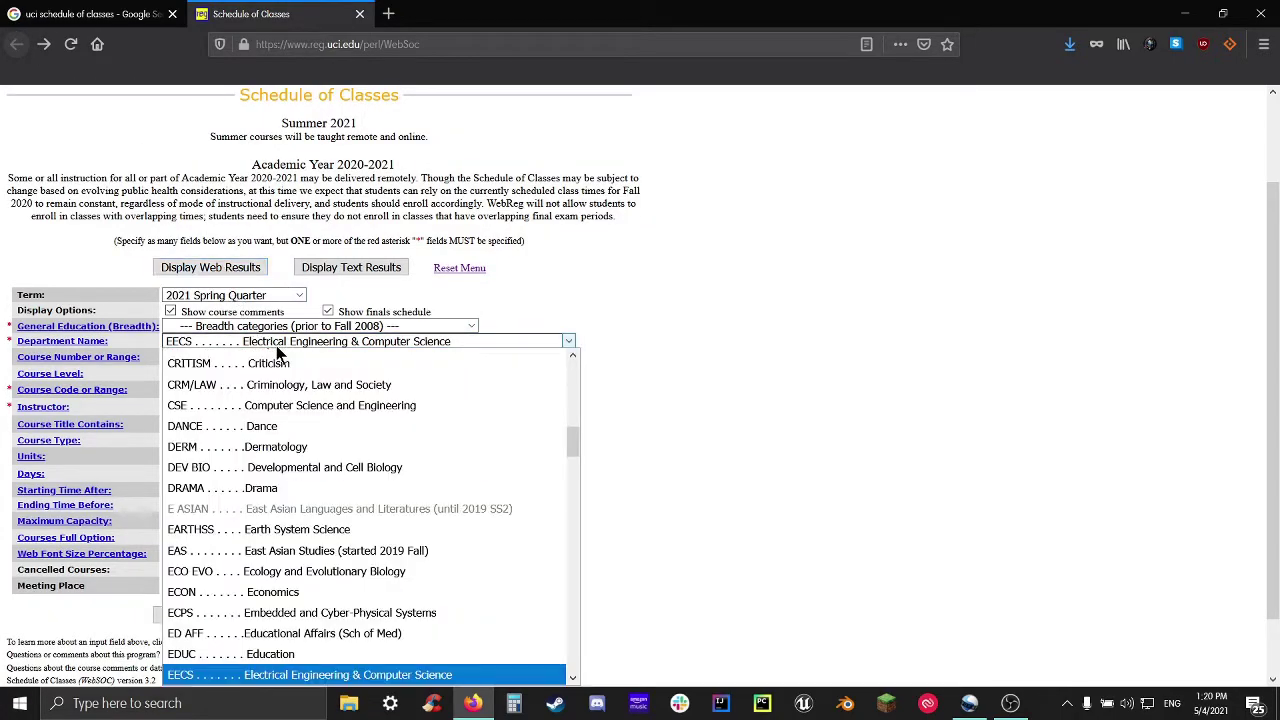
pyautogui.write('compcomp')
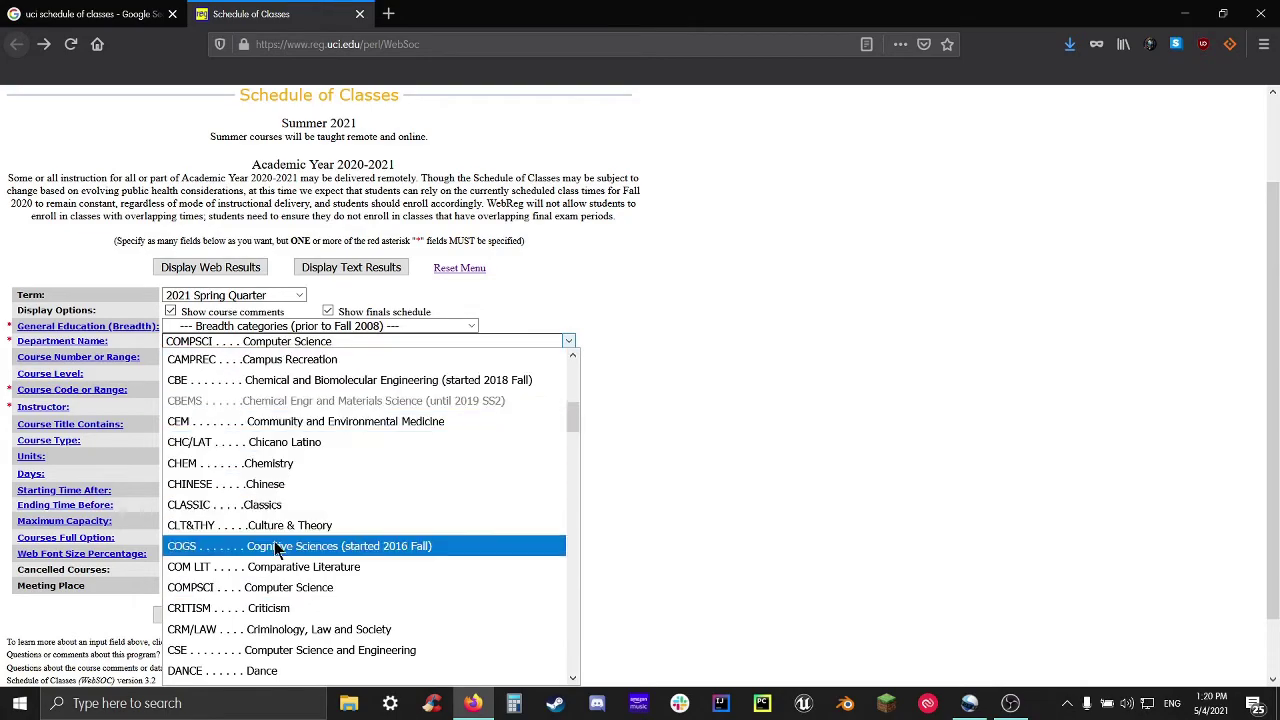
pyautogui.press('Return')
pyautogui.click(214, 356)
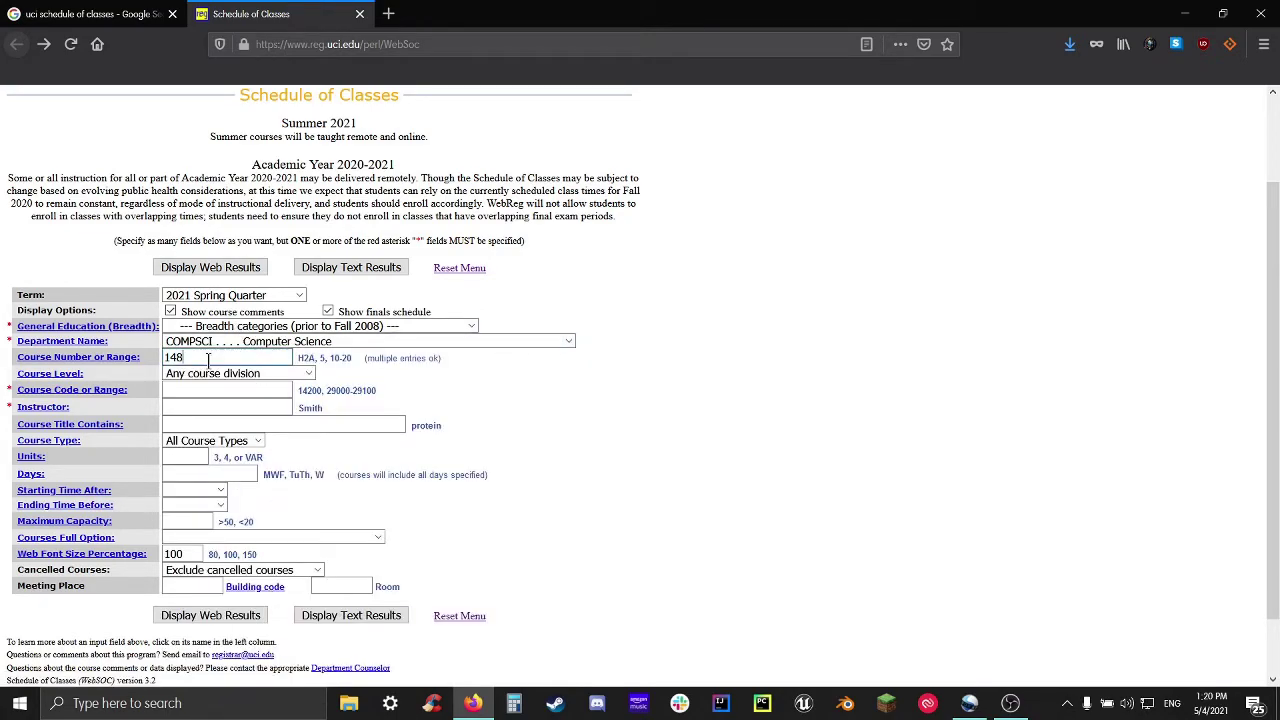
pyautogui.press('BackSpace')
pyautogui.write('2A')
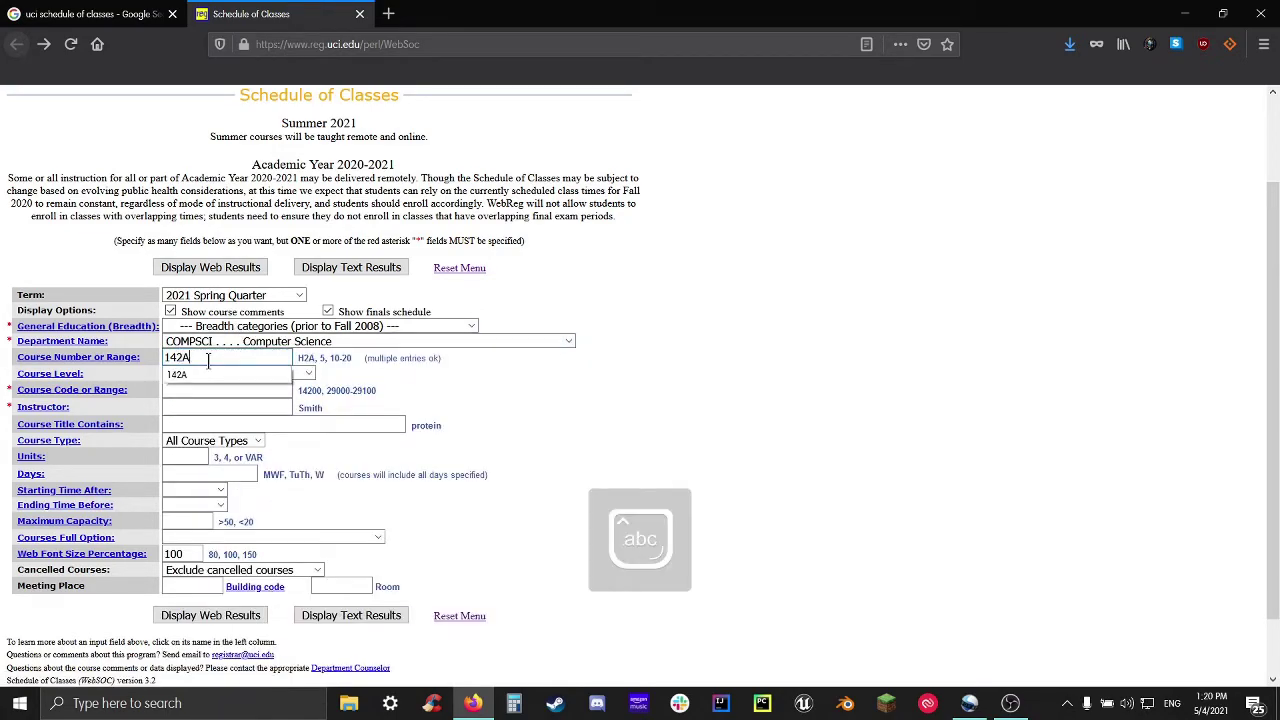
pyautogui.press('Escape')
pyautogui.press('Return')
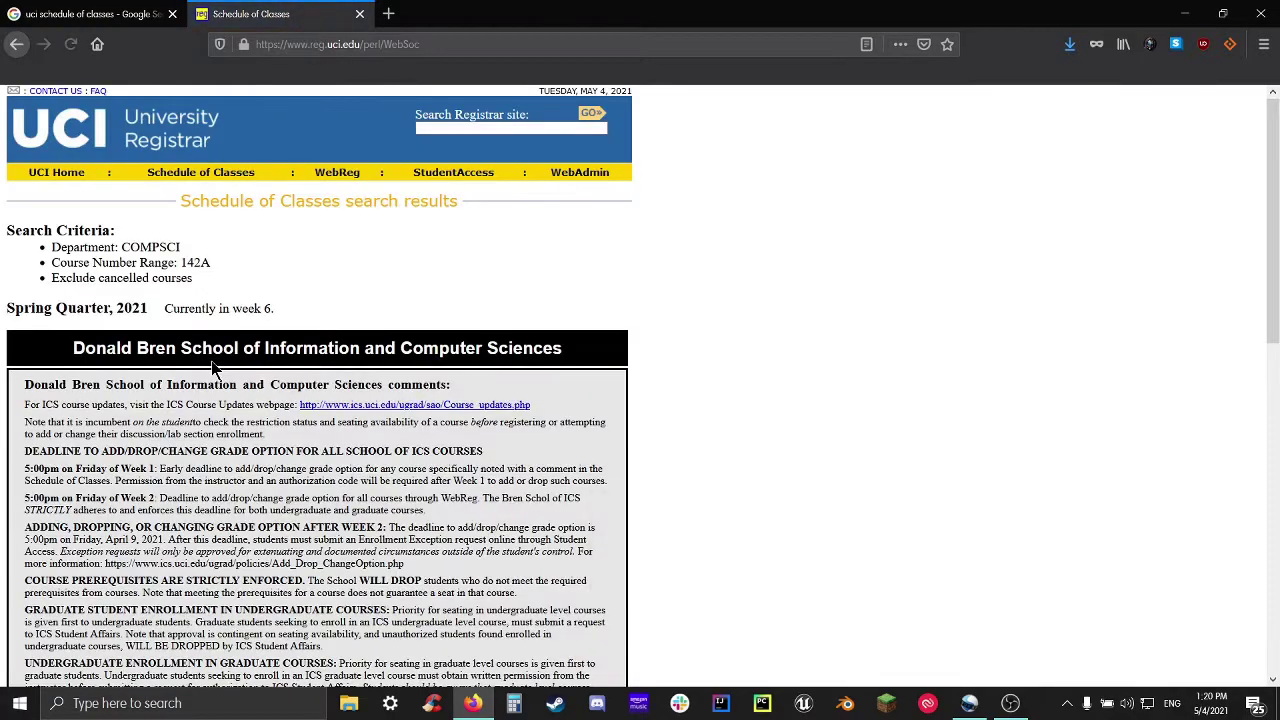
pyautogui.scroll(-10, 213, 368)
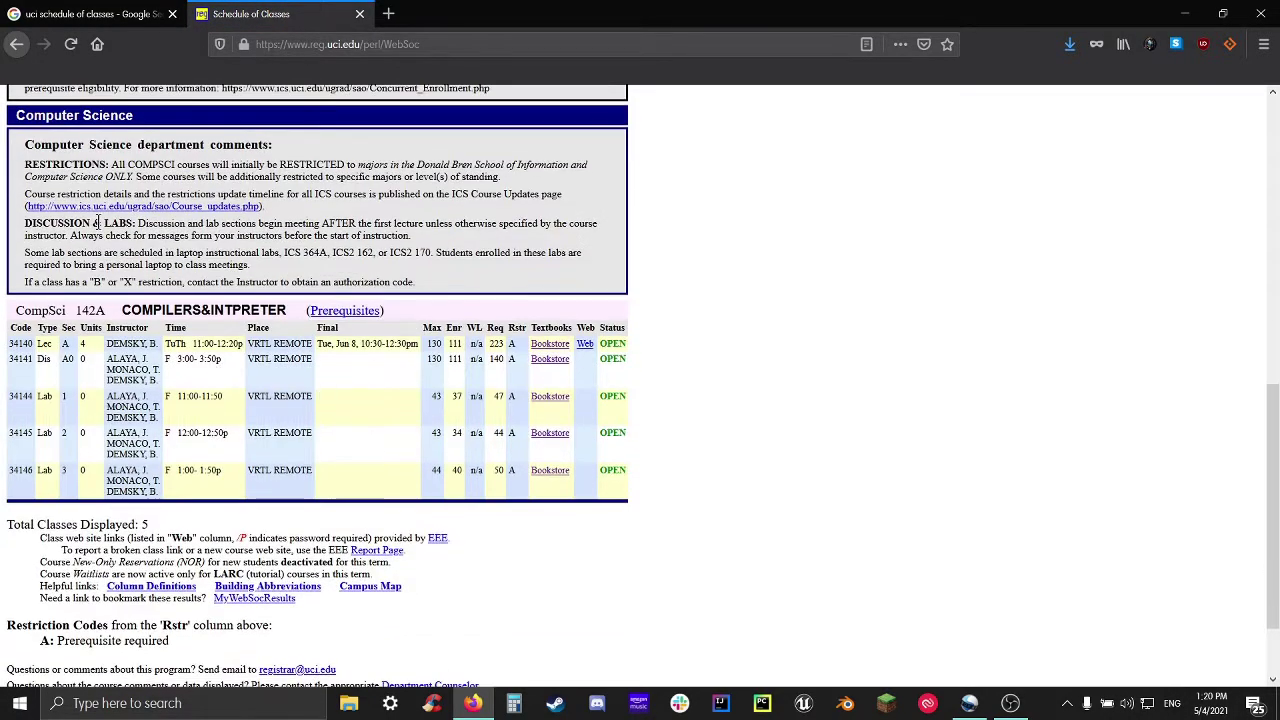
# Trim the course number to 142 and list both the 142A and 142B sections
pyautogui.click(16, 44)
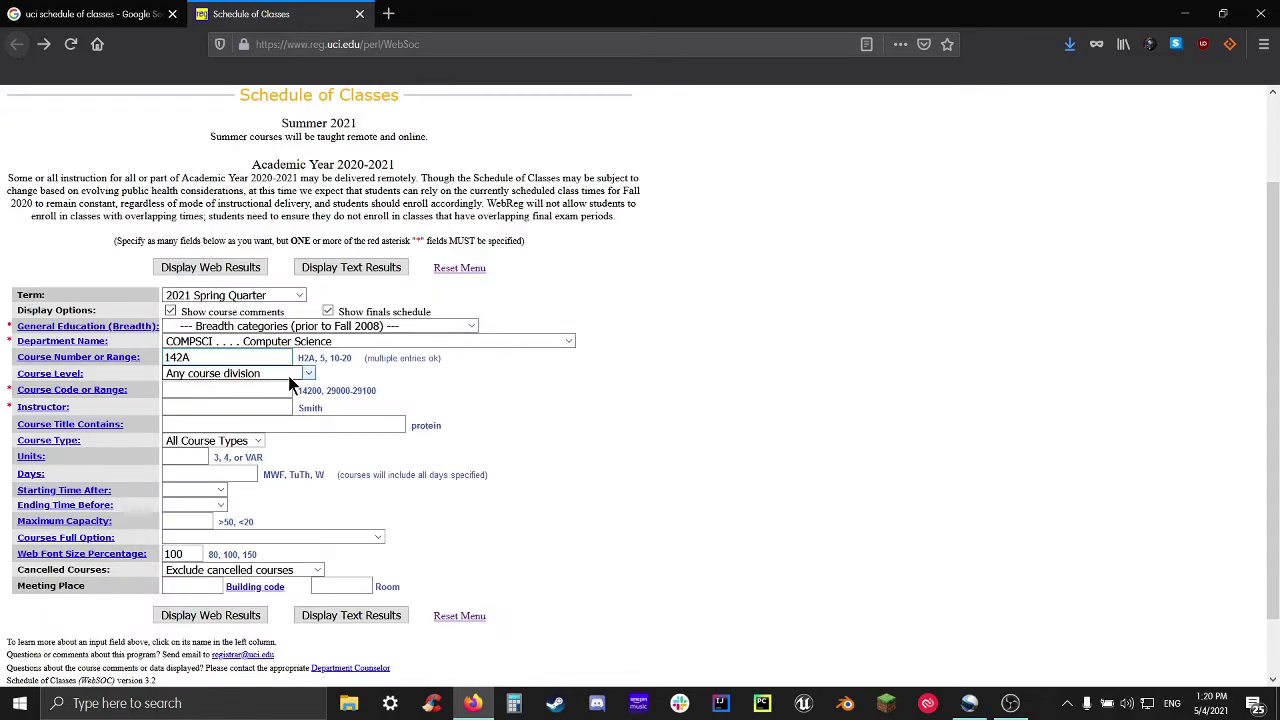
pyautogui.press('BackSpace')
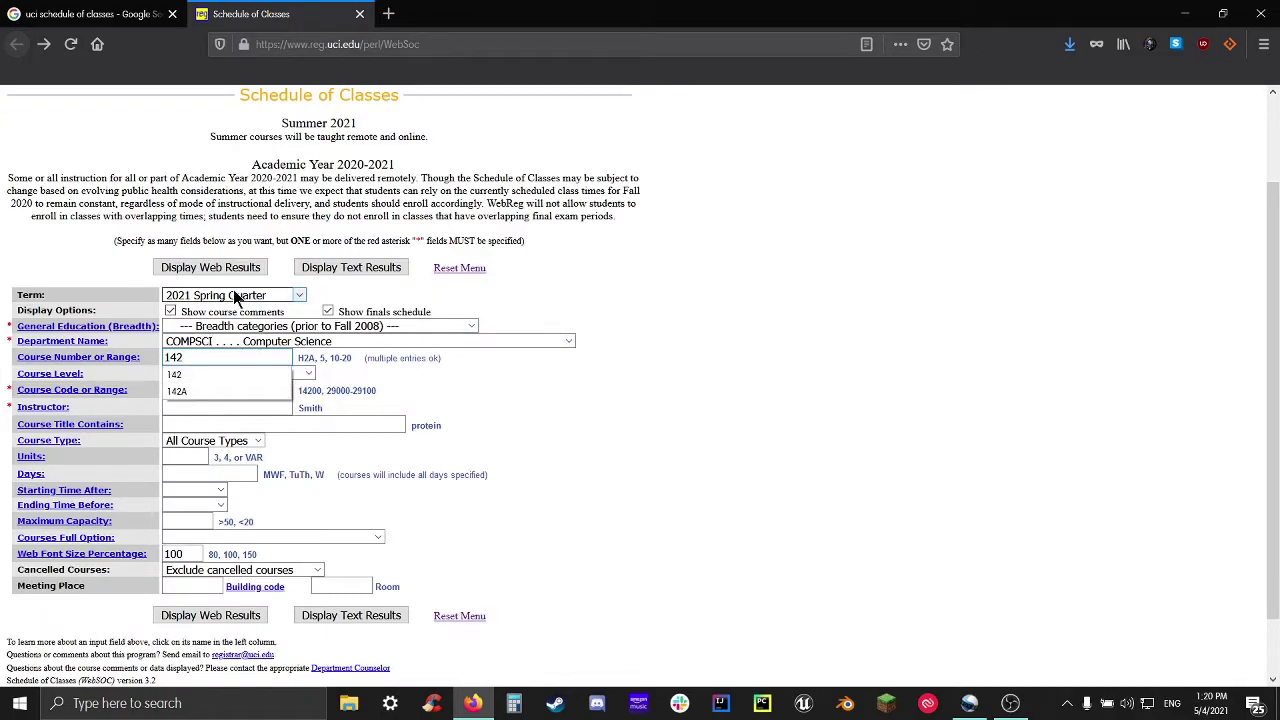
pyautogui.click(237, 267)
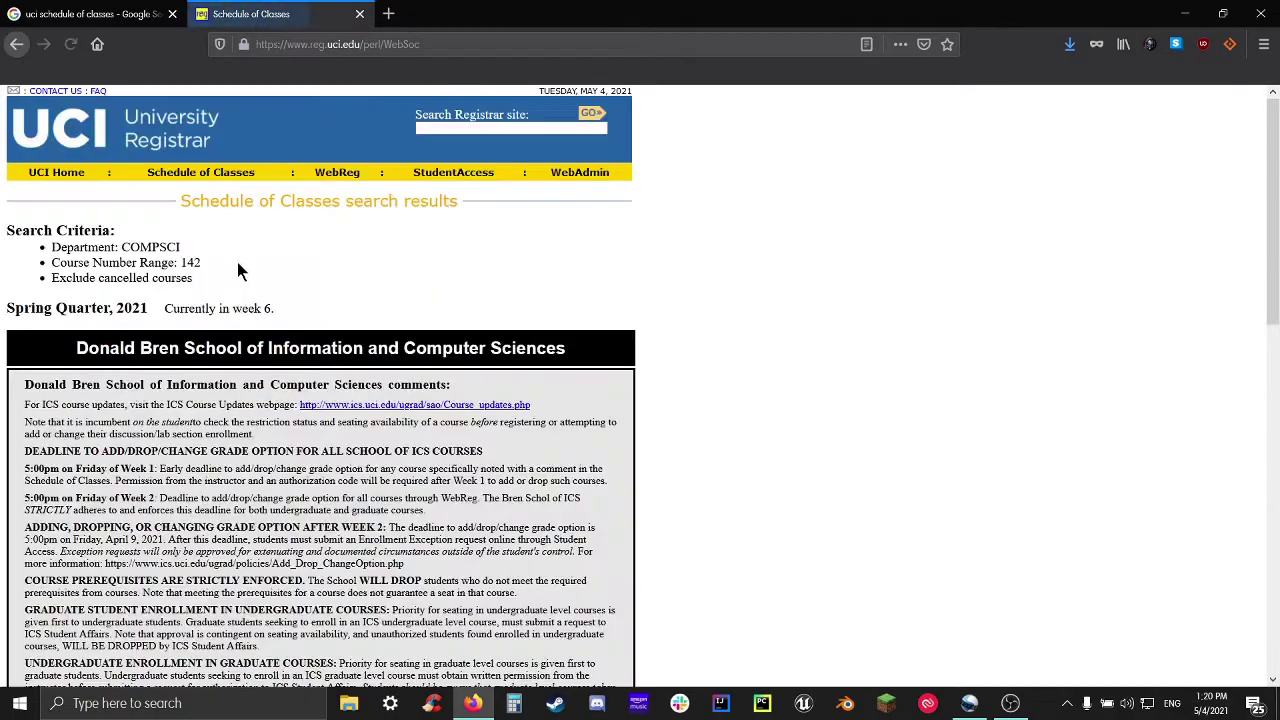
pyautogui.scroll(-10, 399, 494)
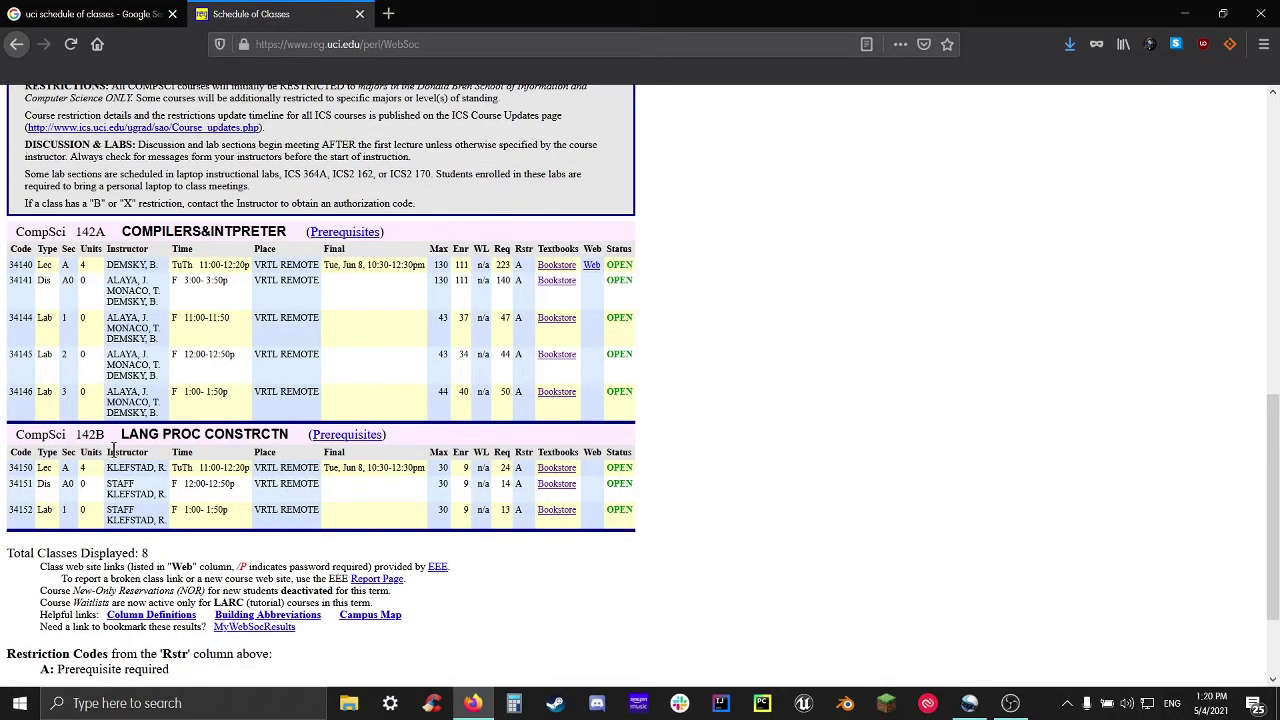
pyautogui.doubleClick(90, 231)
pyautogui.doubleClick(89, 434)
pyautogui.click(63, 288)
pyautogui.moveTo(293, 227); pyautogui.dragTo(24, 264)
pyautogui.click(90, 320)
pyautogui.doubleClick(22, 265)
pyautogui.doubleClick(26, 249)
pyautogui.moveTo(12, 255); pyautogui.dragTo(23, 320)
pyautogui.click(37, 300)
pyautogui.doubleClick(20, 265)
pyautogui.doubleClick(20, 281)
pyautogui.doubleClick(14, 318)
pyautogui.doubleClick(20, 355)
pyautogui.click(31, 388)
pyautogui.doubleClick(31, 390)
pyautogui.click(28, 272)
pyautogui.doubleClick(45, 265)
pyautogui.doubleClick(44, 280)
pyautogui.doubleClick(44, 318)
pyautogui.doubleClick(44, 355)
pyautogui.doubleClick(44, 392)
pyautogui.doubleClick(236, 319)
pyautogui.doubleClick(228, 354)
pyautogui.moveTo(228, 400); pyautogui.dragTo(115, 410)
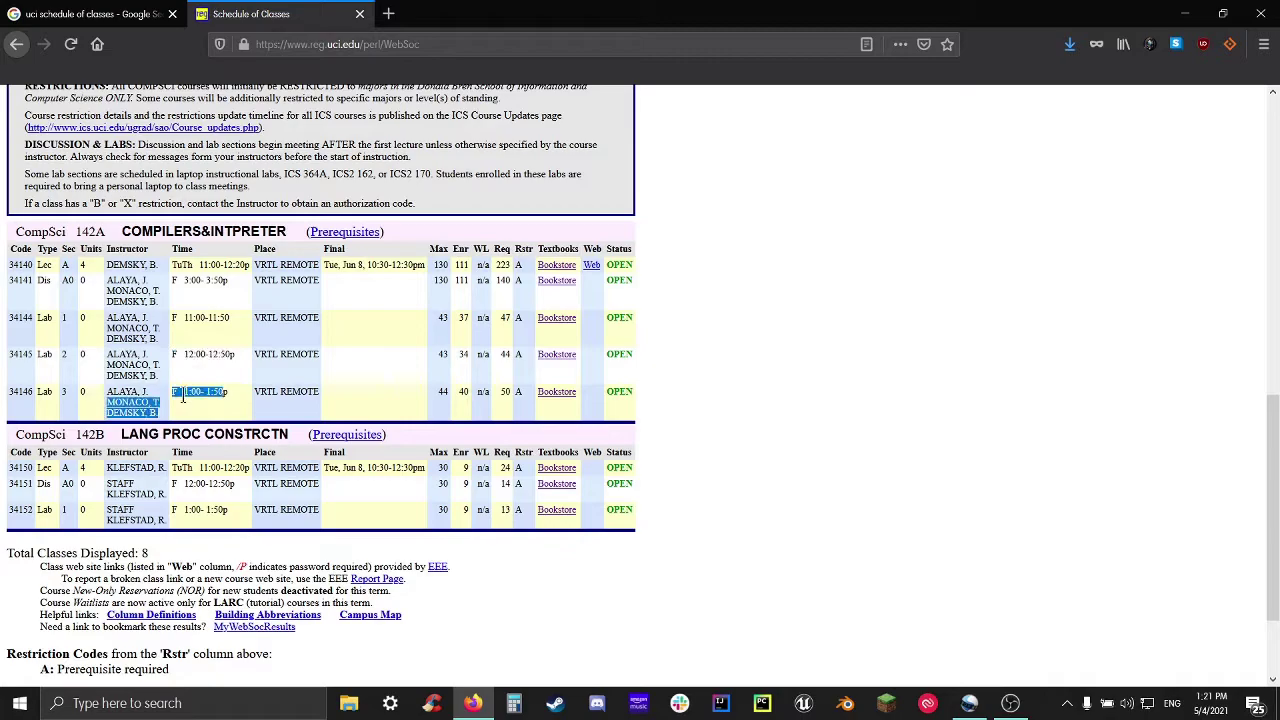
pyautogui.click(23, 417)
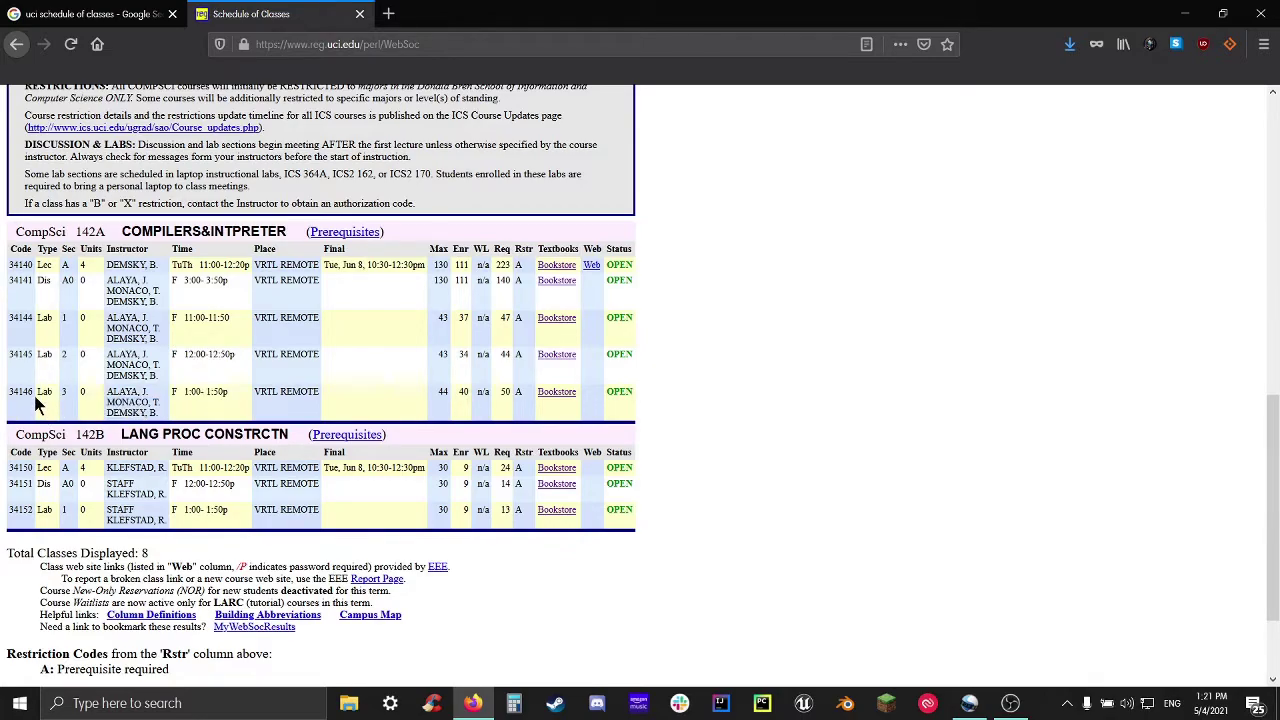
pyautogui.doubleClick(12, 360)
pyautogui.doubleClick(12, 395)
pyautogui.click(114, 393)
pyautogui.doubleClick(14, 318)
pyautogui.doubleClick(18, 355)
pyautogui.doubleClick(12, 393)
pyautogui.click(38, 410)
pyautogui.doubleClick(91, 249)
pyautogui.doubleClick(44, 265)
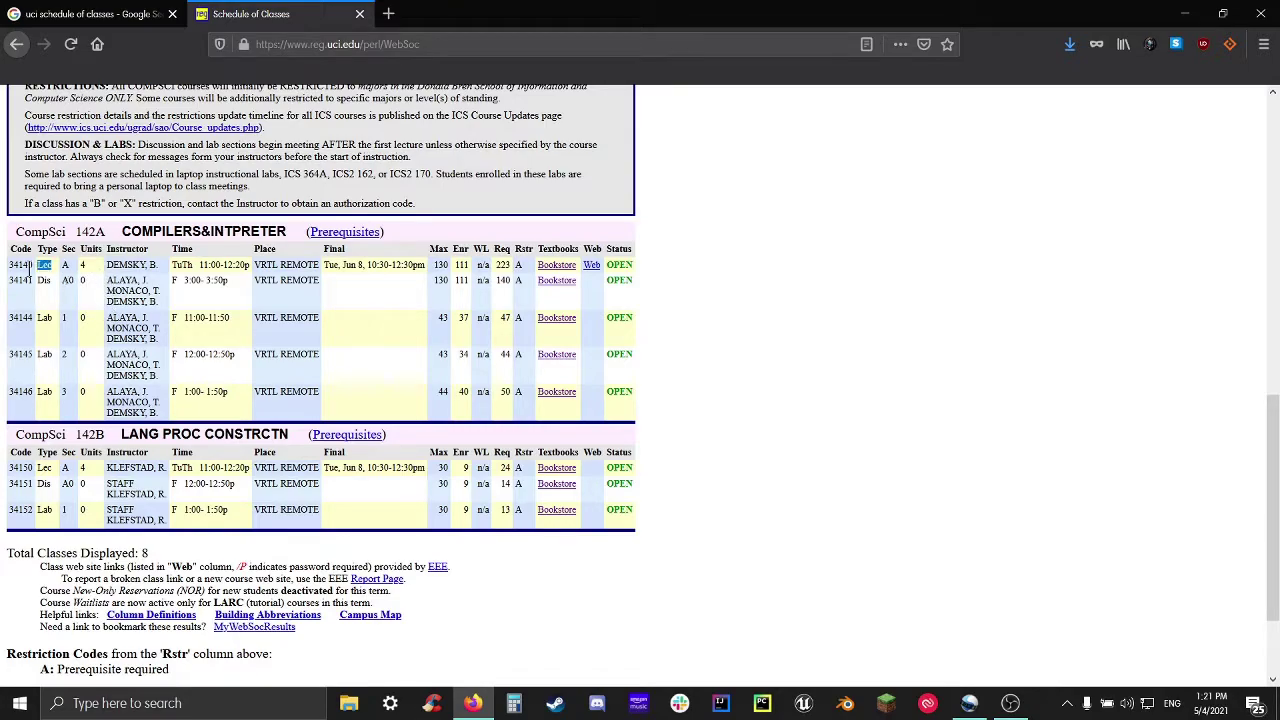
pyautogui.click(86, 298)
pyautogui.moveTo(106, 265); pyautogui.dragTo(145, 292)
pyautogui.click(186, 297)
pyautogui.doubleClick(184, 249)
pyautogui.doubleClick(185, 265)
pyautogui.moveTo(177, 281); pyautogui.dragTo(170, 287)
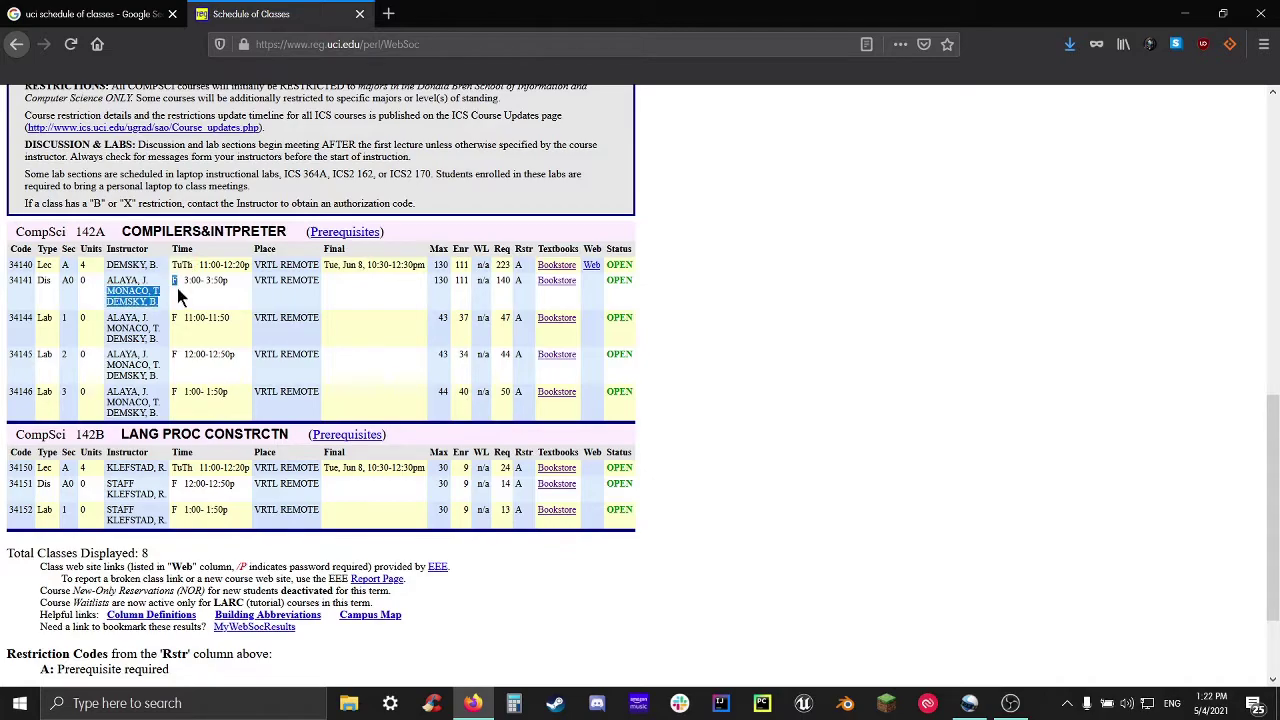
pyautogui.click(177, 288)
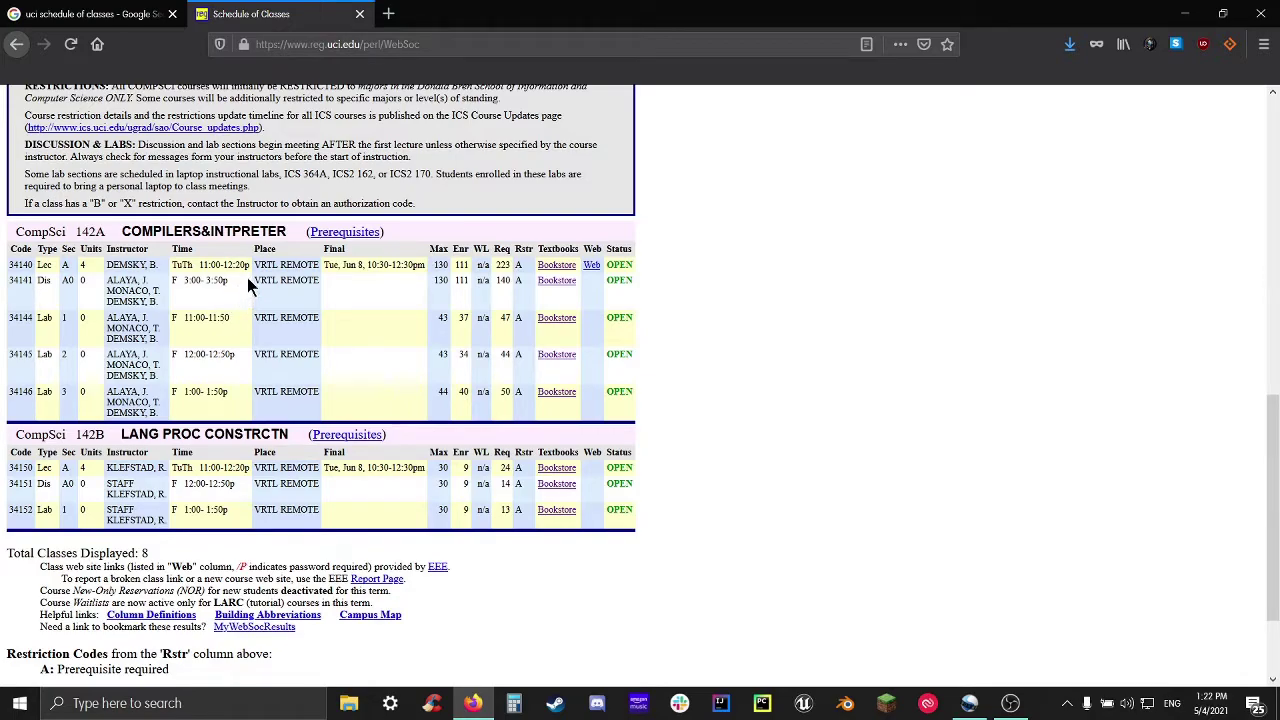
pyautogui.moveTo(249, 265); pyautogui.dragTo(196, 265)
pyautogui.click(247, 288)
pyautogui.doubleClick(219, 283)
pyautogui.click(241, 287)
pyautogui.click(224, 297)
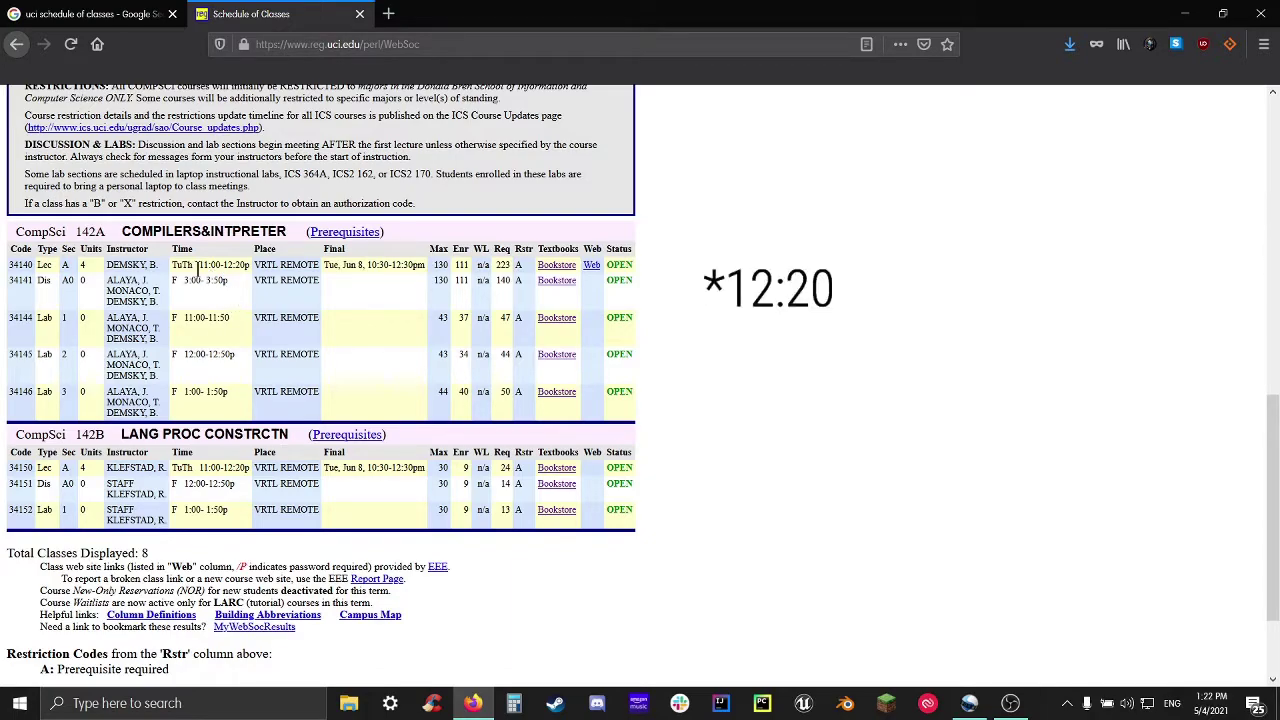
pyautogui.moveTo(197, 266); pyautogui.dragTo(250, 266)
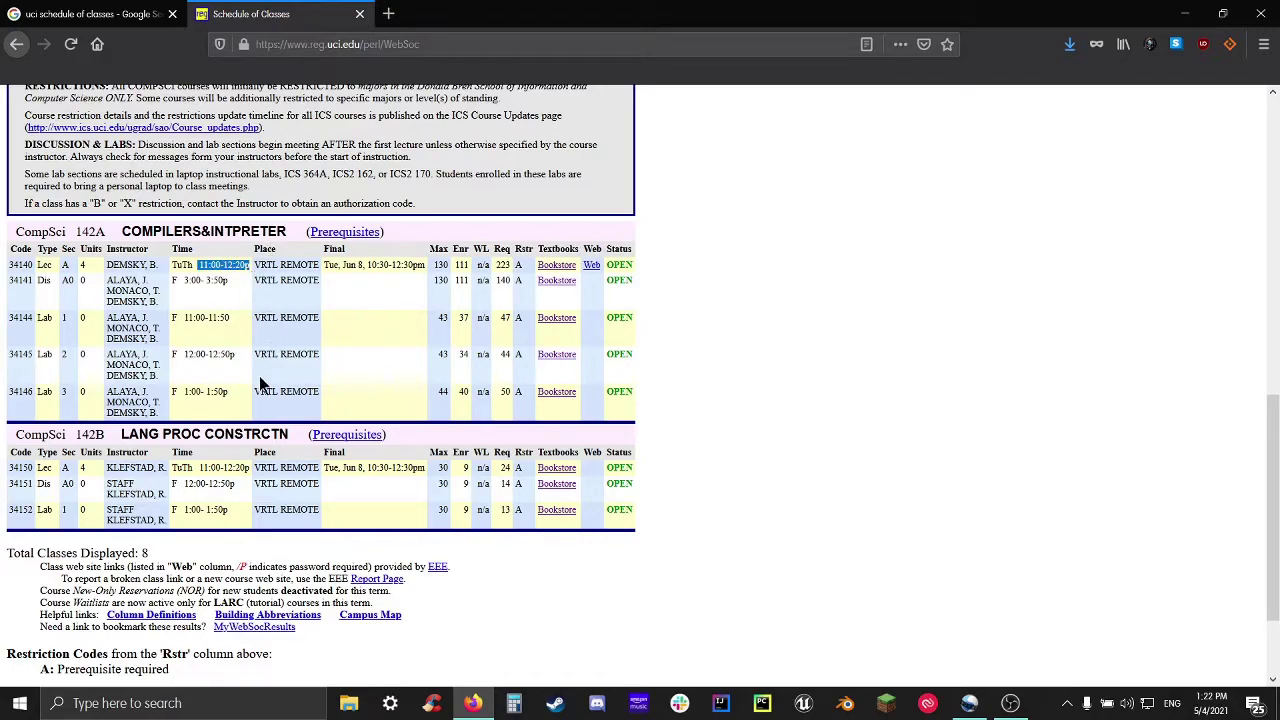
pyautogui.click(233, 298)
pyautogui.moveTo(233, 320); pyautogui.dragTo(207, 320)
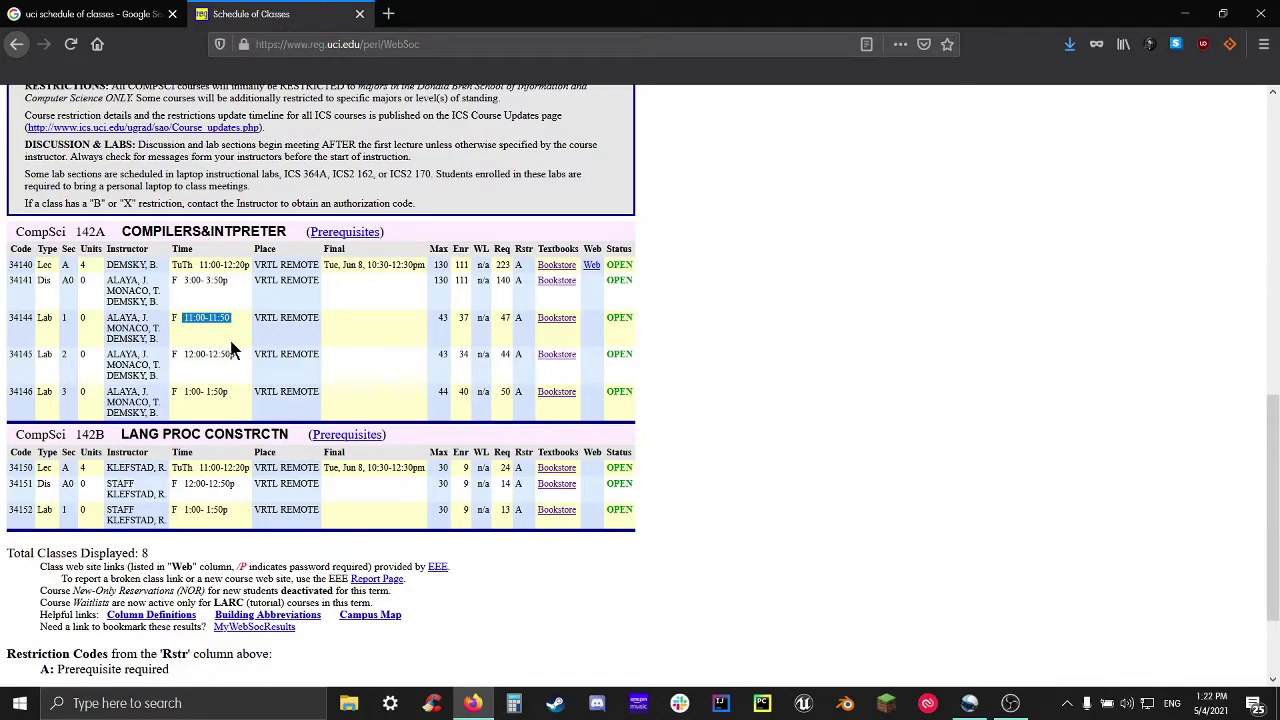
pyautogui.click(247, 322)
pyautogui.doubleClick(264, 249)
pyautogui.moveTo(256, 265); pyautogui.dragTo(297, 288)
pyautogui.click(262, 336)
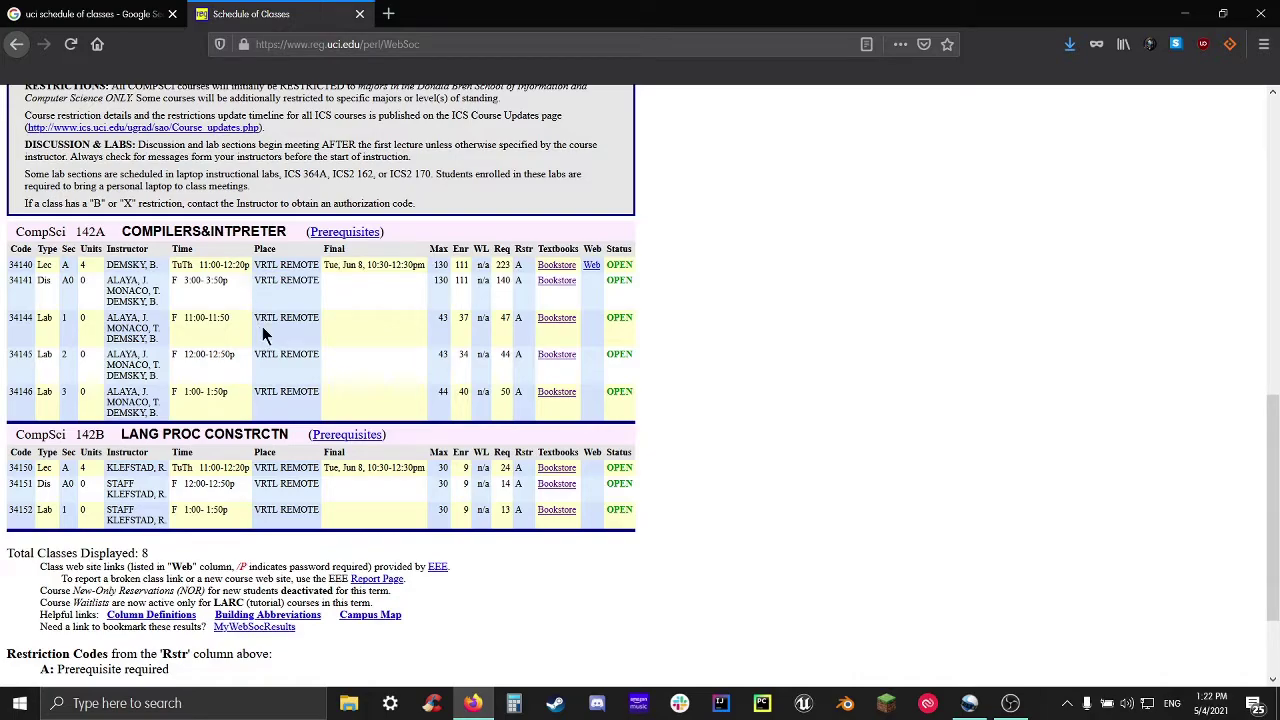
pyautogui.click(326, 357)
pyautogui.moveTo(428, 249); pyautogui.dragTo(488, 262)
pyautogui.click(457, 318)
pyautogui.moveTo(450, 275); pyautogui.dragTo(434, 271)
pyautogui.doubleClick(464, 266)
pyautogui.doubleClick(484, 266)
pyautogui.click(501, 328)
pyautogui.moveTo(469, 263); pyautogui.dragTo(436, 266)
pyautogui.doubleClick(620, 265)
pyautogui.moveTo(640, 262); pyautogui.dragTo(605, 265)
pyautogui.click(640, 316)
pyautogui.moveTo(484, 265); pyautogui.dragTo(432, 265)
pyautogui.moveTo(499, 265)
pyautogui.mouseDown()
pyautogui.moveTo(477, 283)
pyautogui.moveTo(500, 277)
pyautogui.mouseUp()
pyautogui.moveTo(620, 265); pyautogui.dragTo(655, 291)
pyautogui.click(653, 291)
# Go back to the search form and open the nav bar's WebReg page in a new tab
pyautogui.press('F5')
pyautogui.scroll(-15, 623, 458)
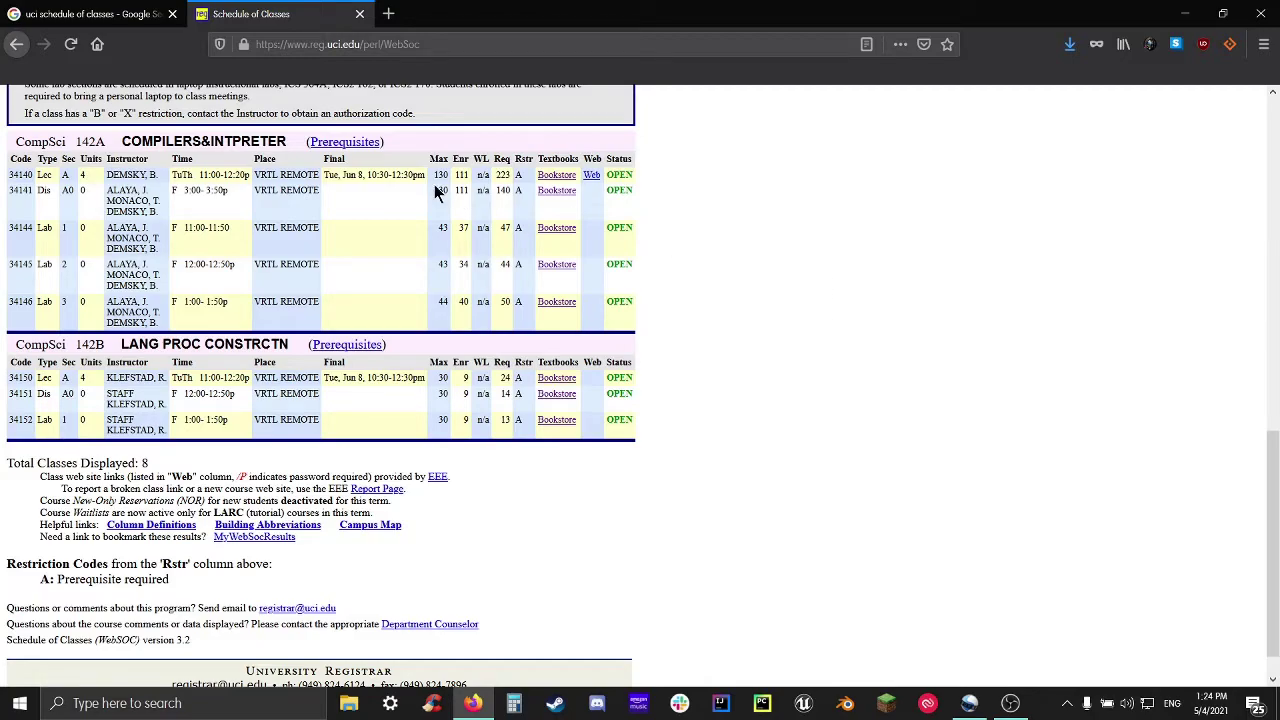
pyautogui.click(16, 44)
pyautogui.scroll(2, 480, 470)
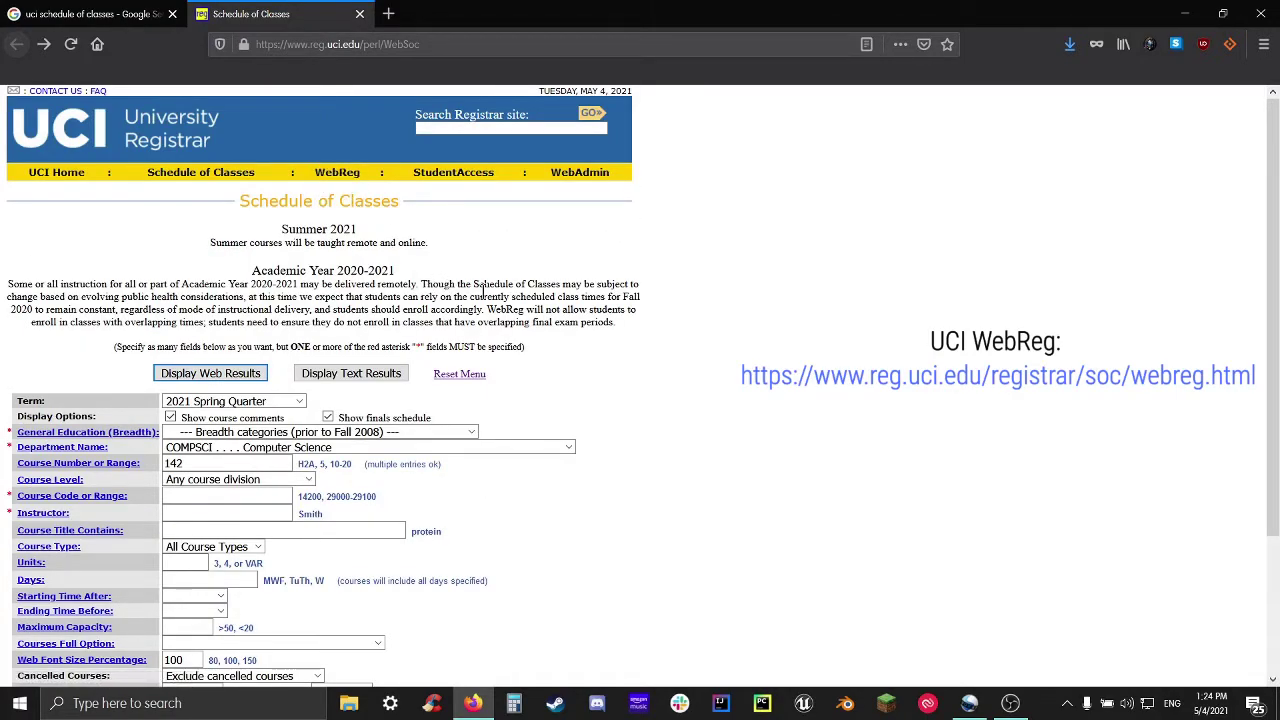
pyautogui.scroll(-3, 500, 280)
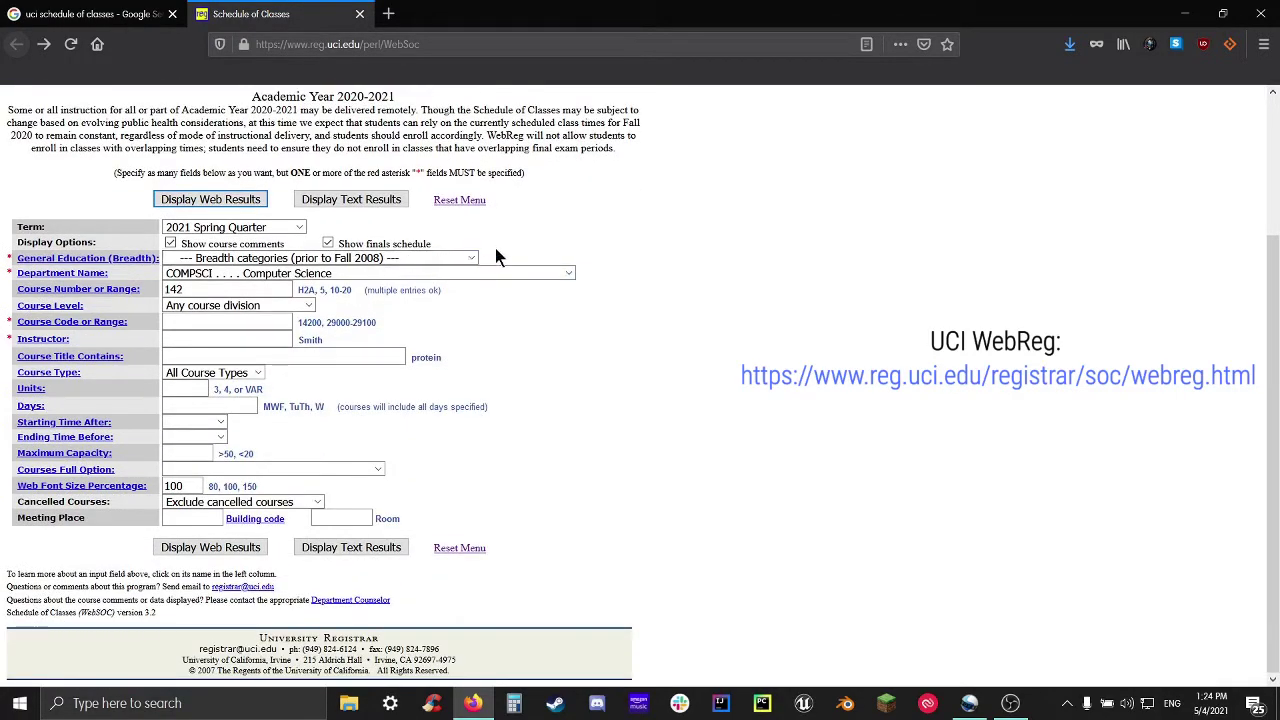
pyautogui.scroll(1, 500, 252)
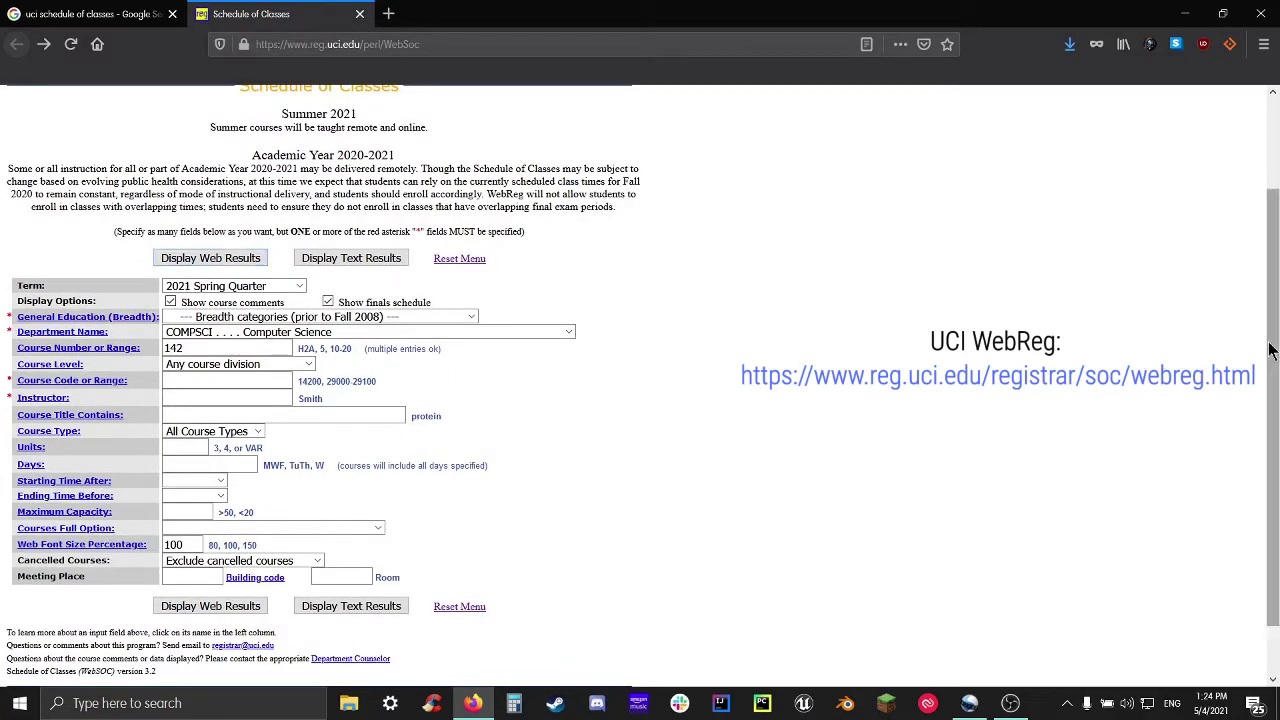
pyautogui.moveTo(1268, 350); pyautogui.dragTo(1268, 346)
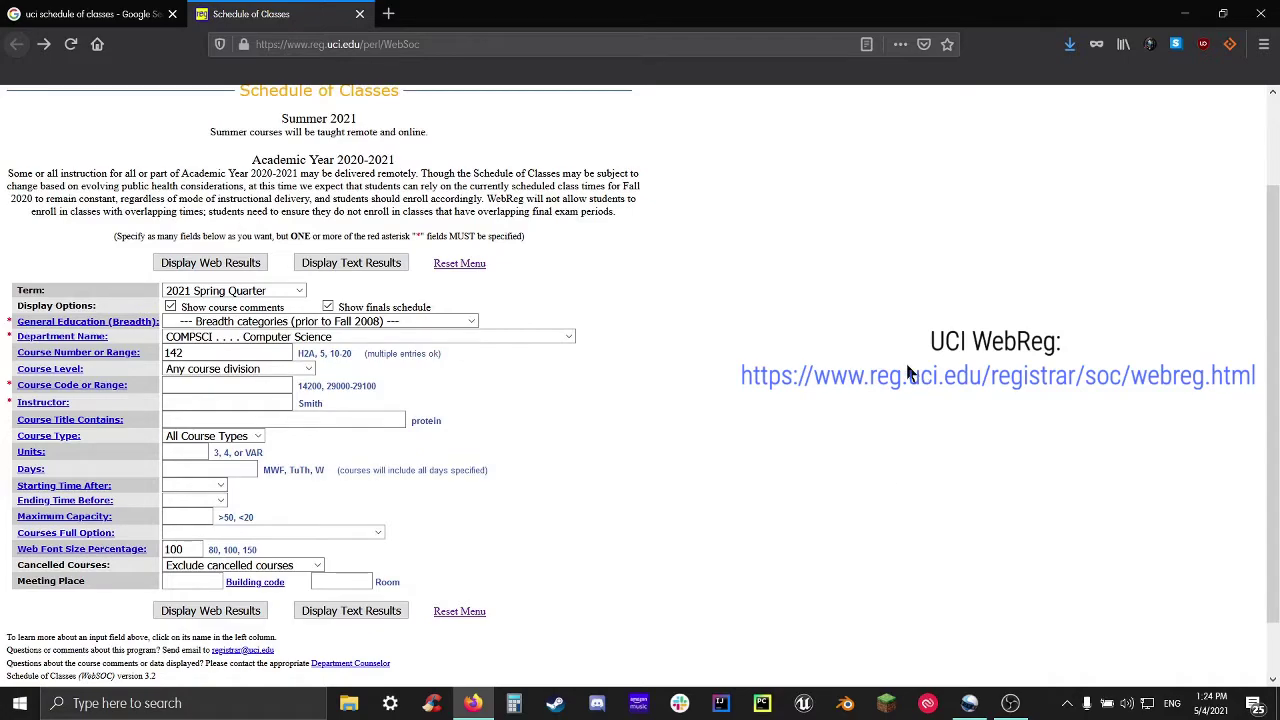
pyautogui.scroll(2, 912, 428)
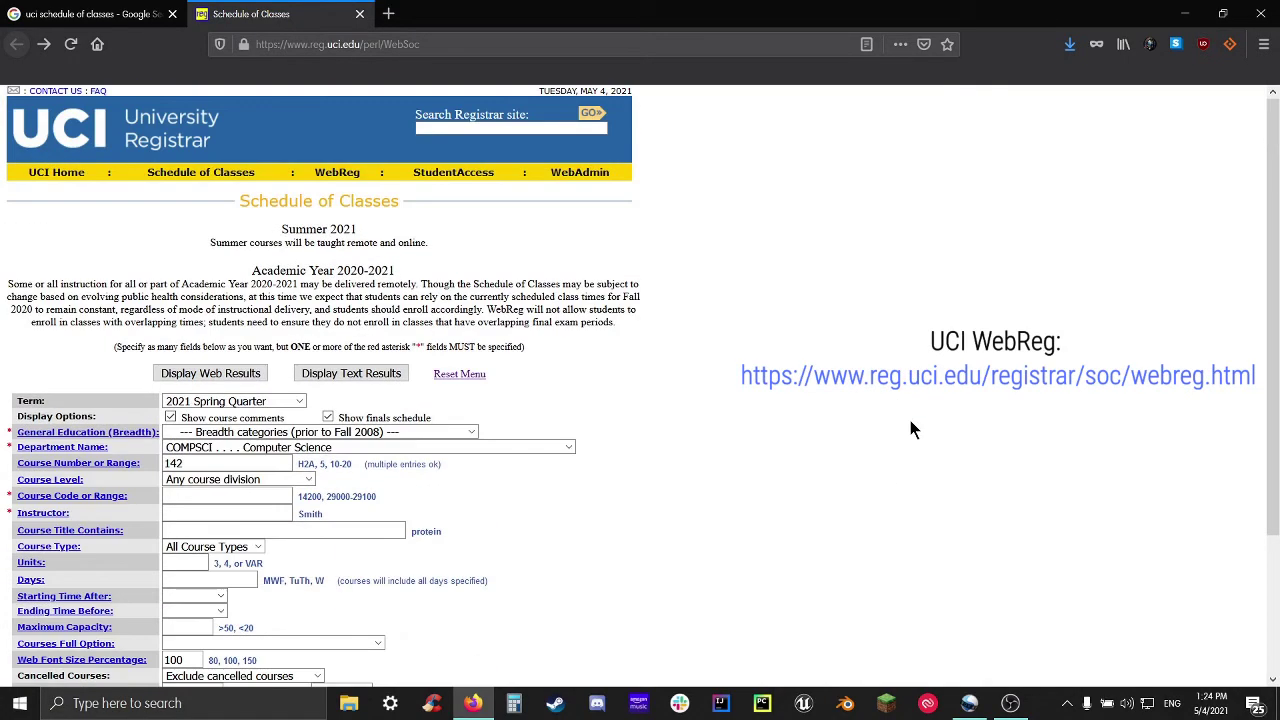
pyautogui.middleClick(345, 172)
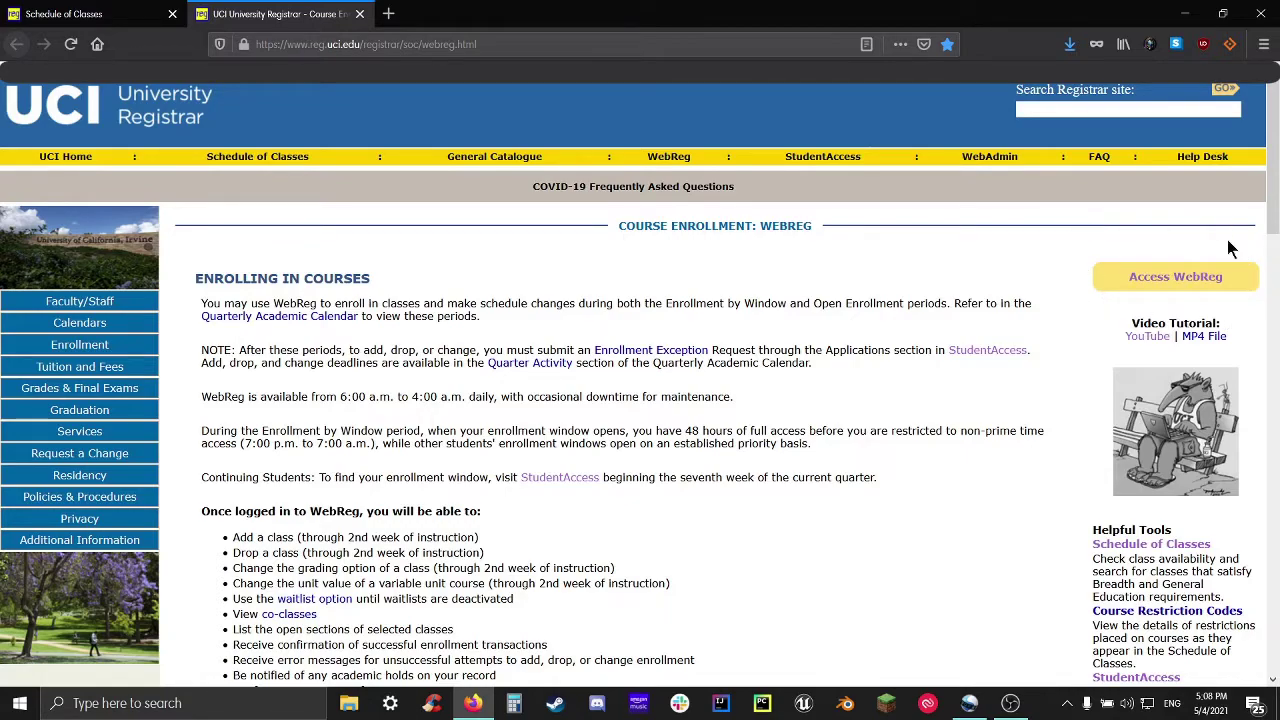
# Log in to WebReg with the UCInetID, minus its domain suffix, and the account password
pyautogui.click(1166, 284)
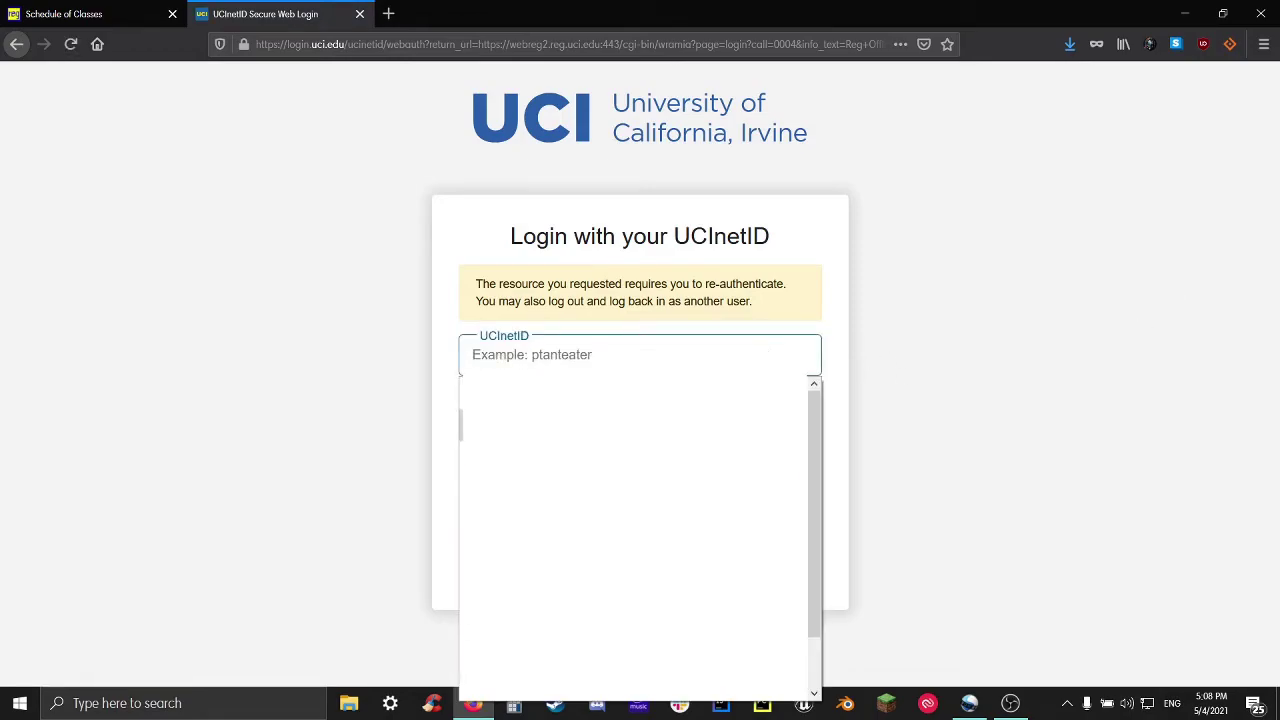
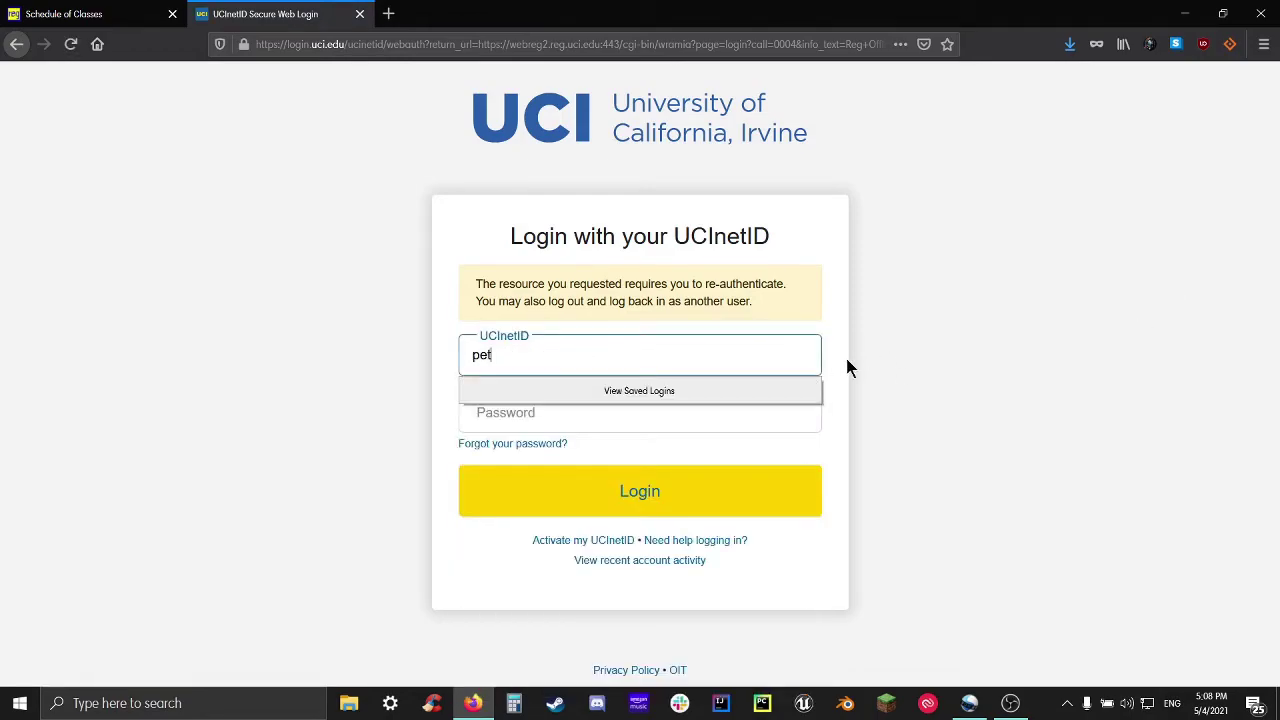
pyautogui.press('Tab')
pyautogui.write('••••••••')
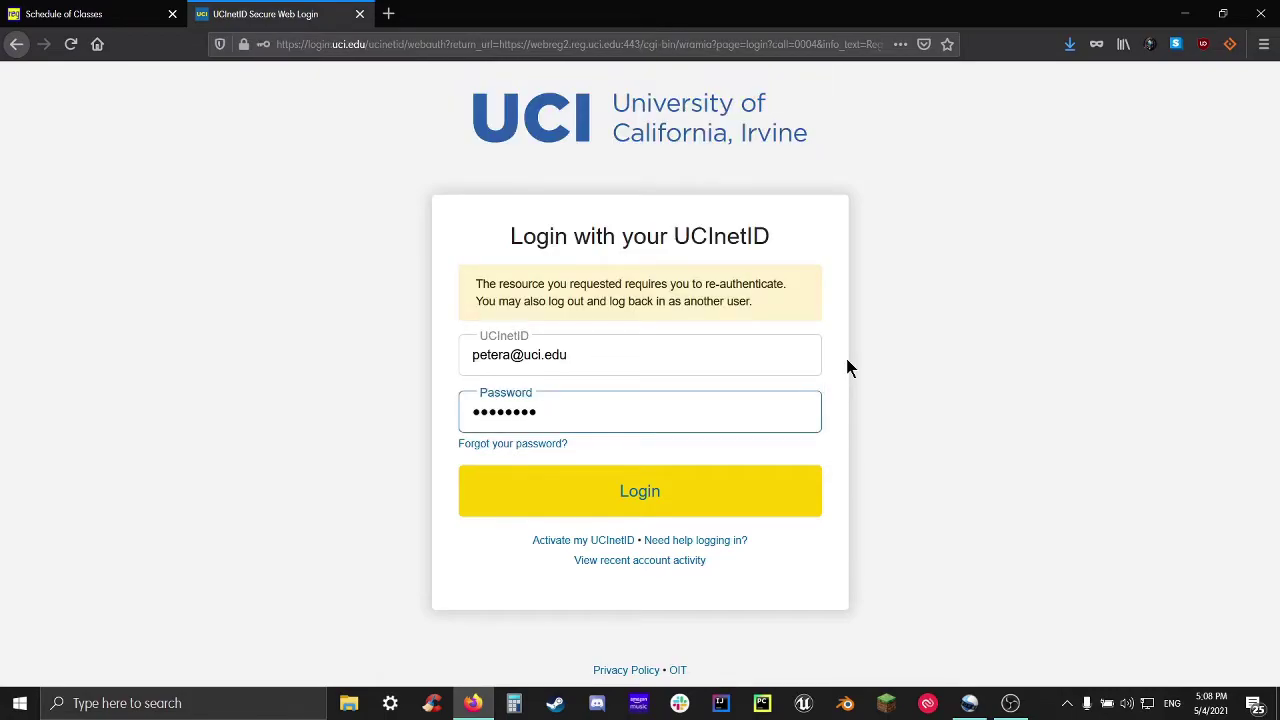
pyautogui.moveTo(640, 355); pyautogui.dragTo(514, 360)
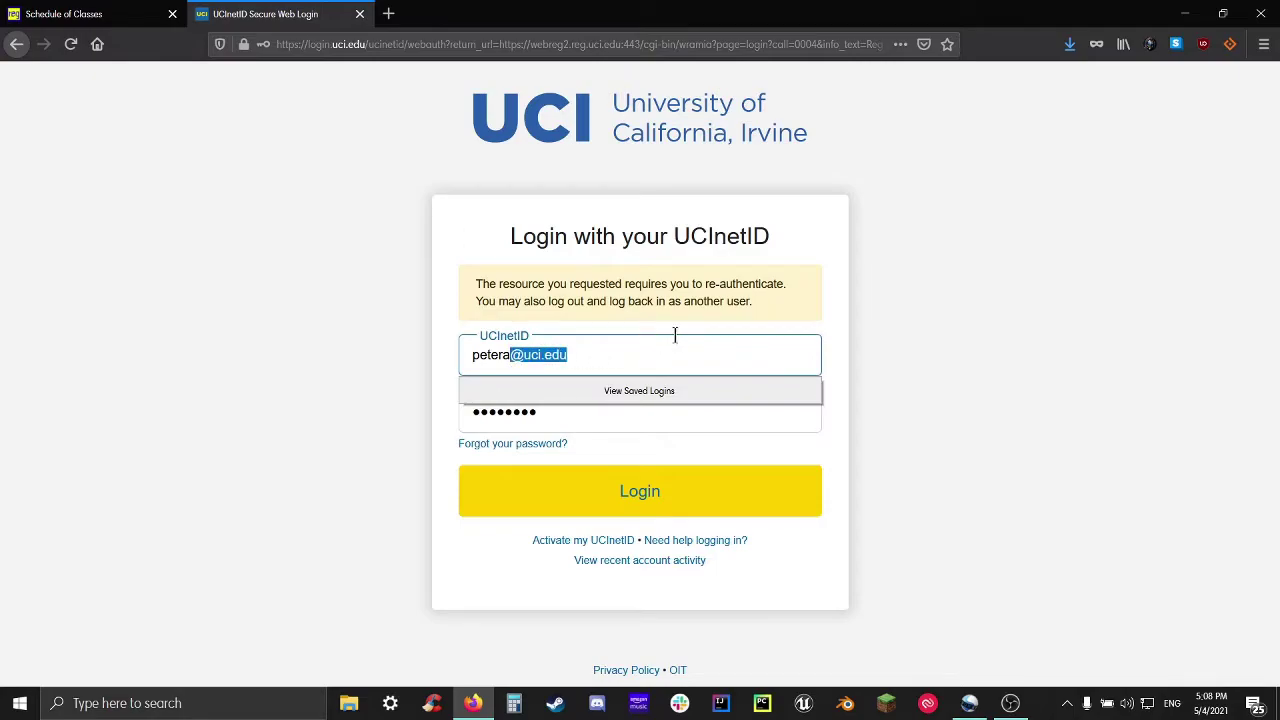
pyautogui.press('BackSpace')
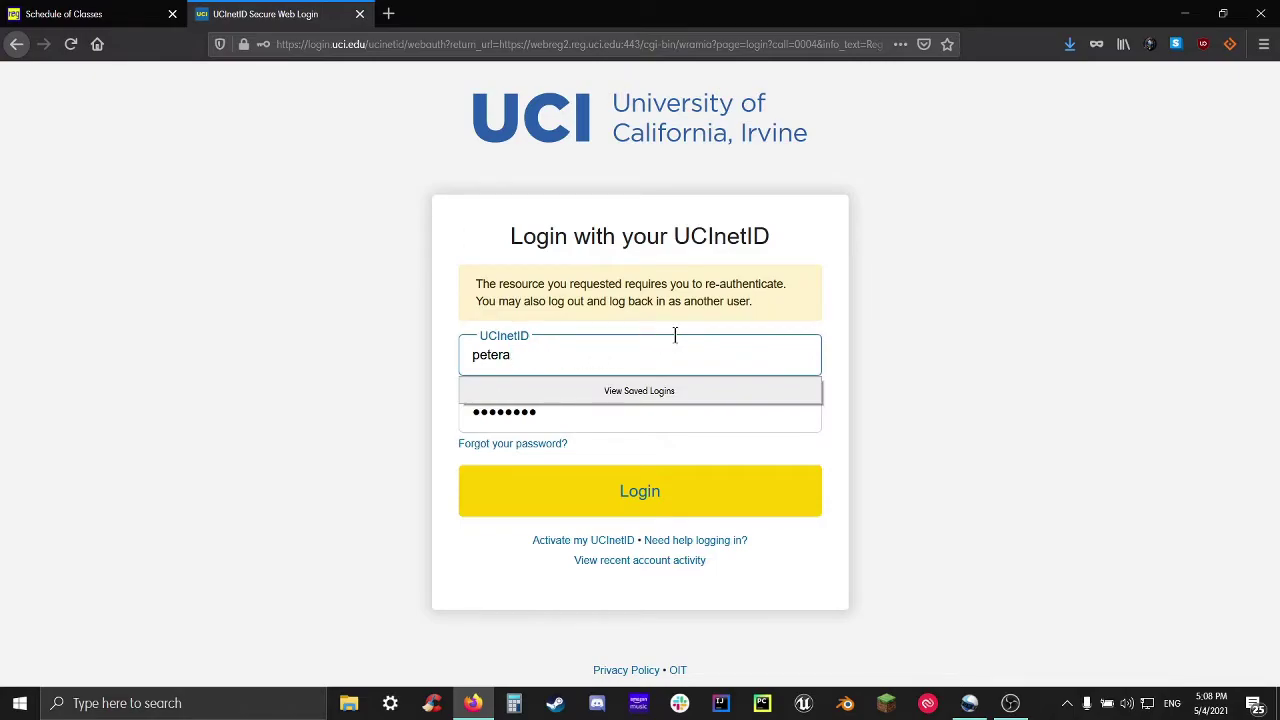
pyautogui.press('Return')
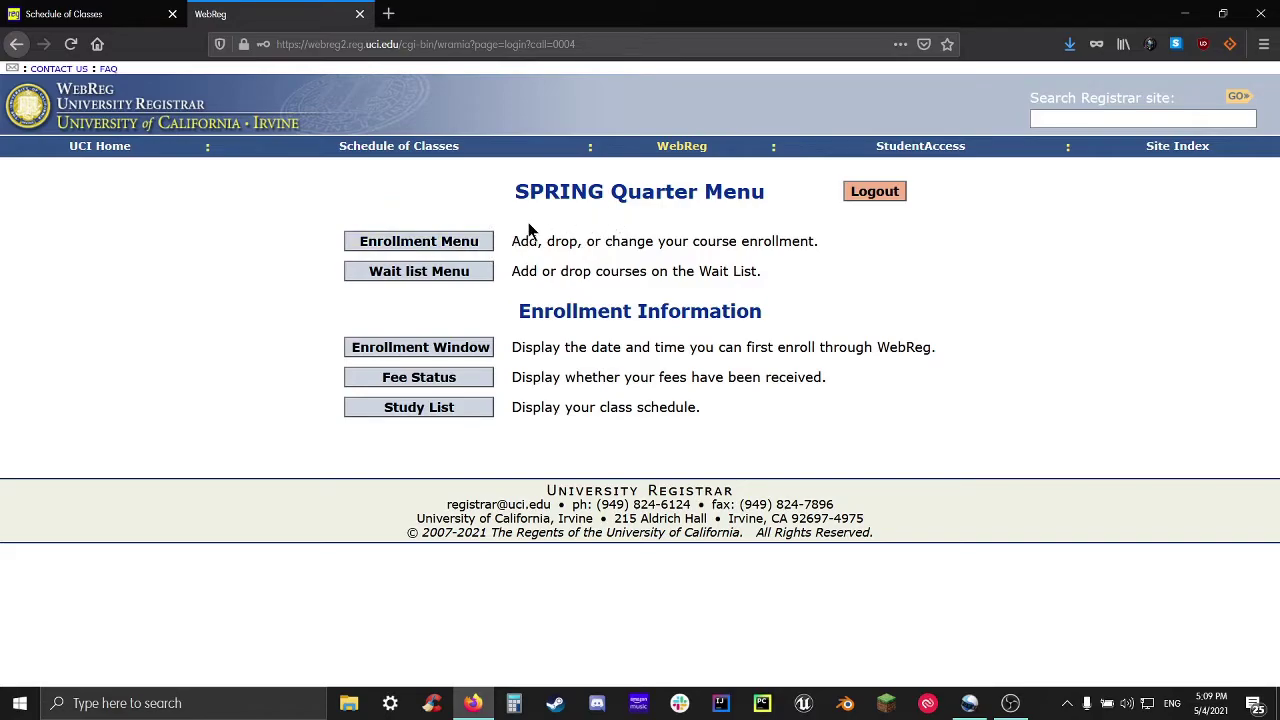
# Show the Enrollment Window, which says Fall 2021 windows are viewable May 10, 2021
pyautogui.click(90, 14)
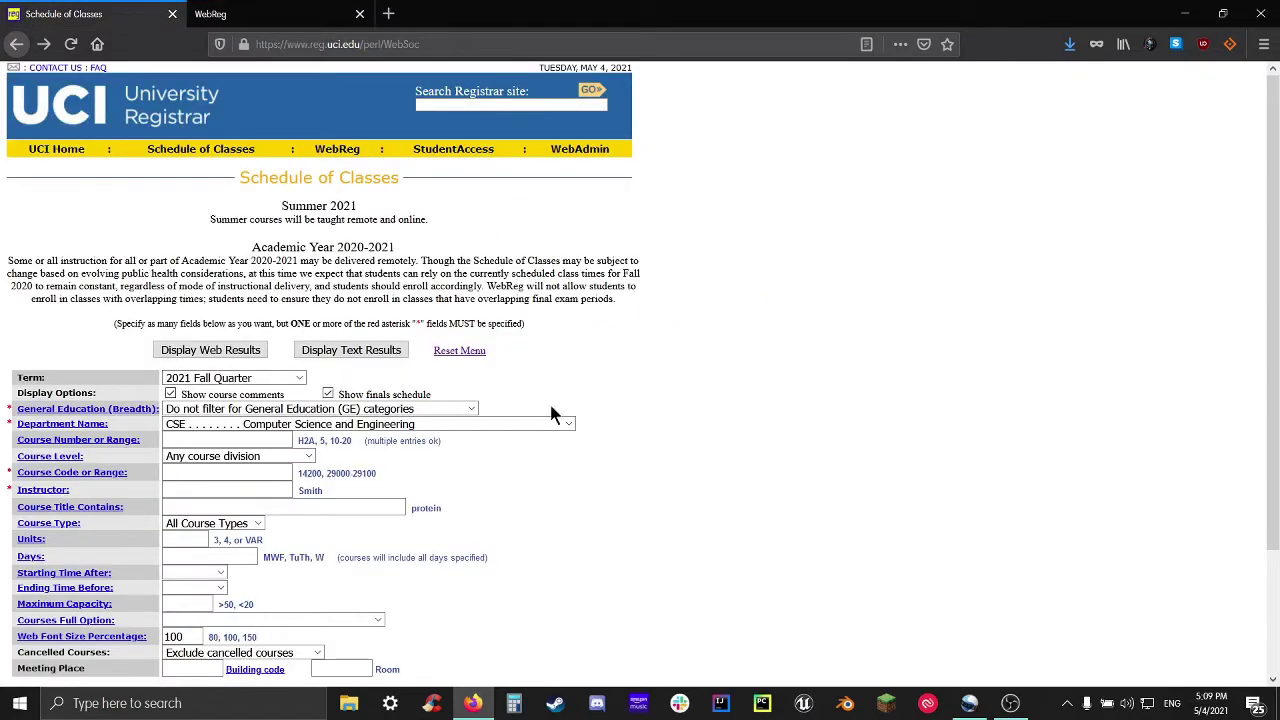
pyautogui.click(265, 12)
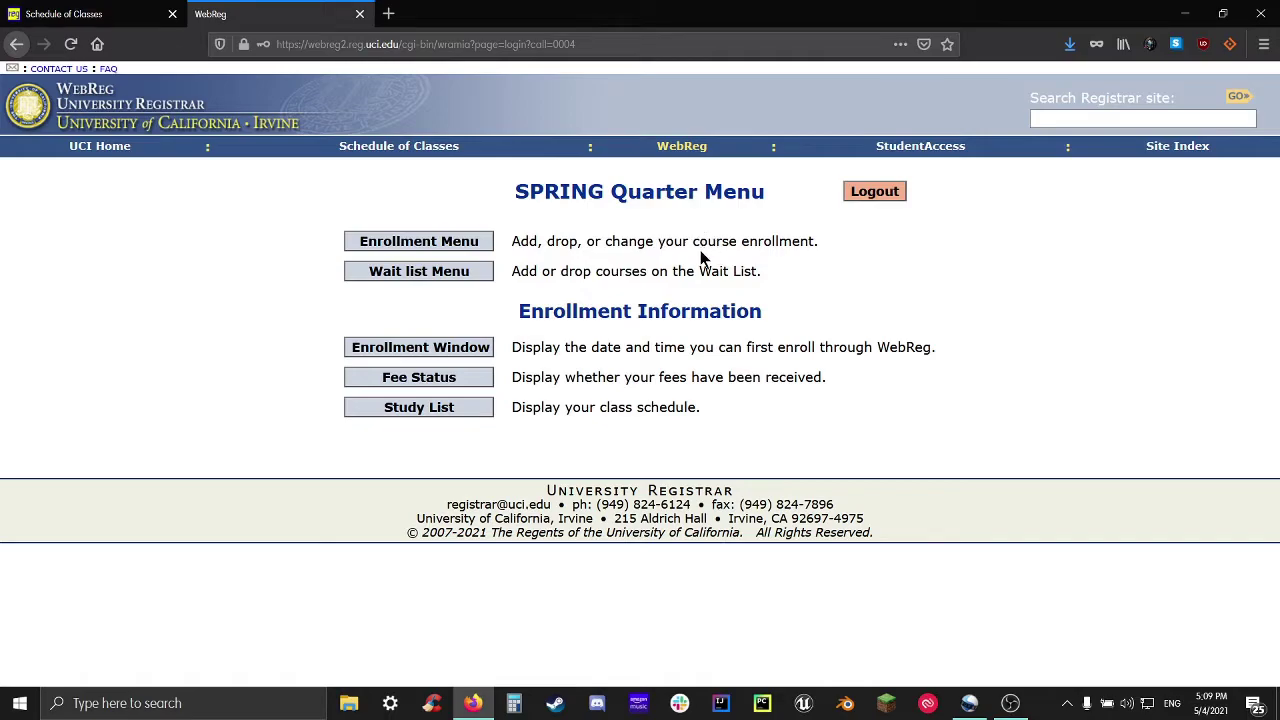
pyautogui.moveTo(511, 241); pyautogui.dragTo(643, 241)
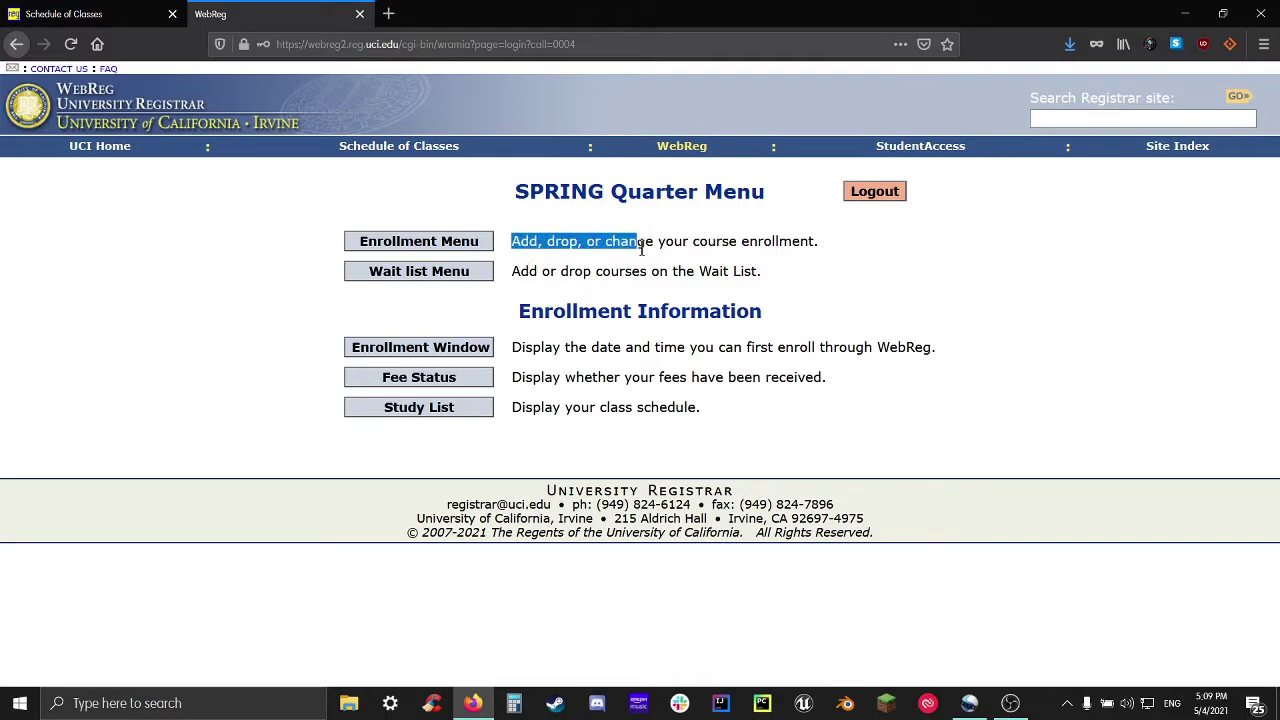
pyautogui.click(643, 256)
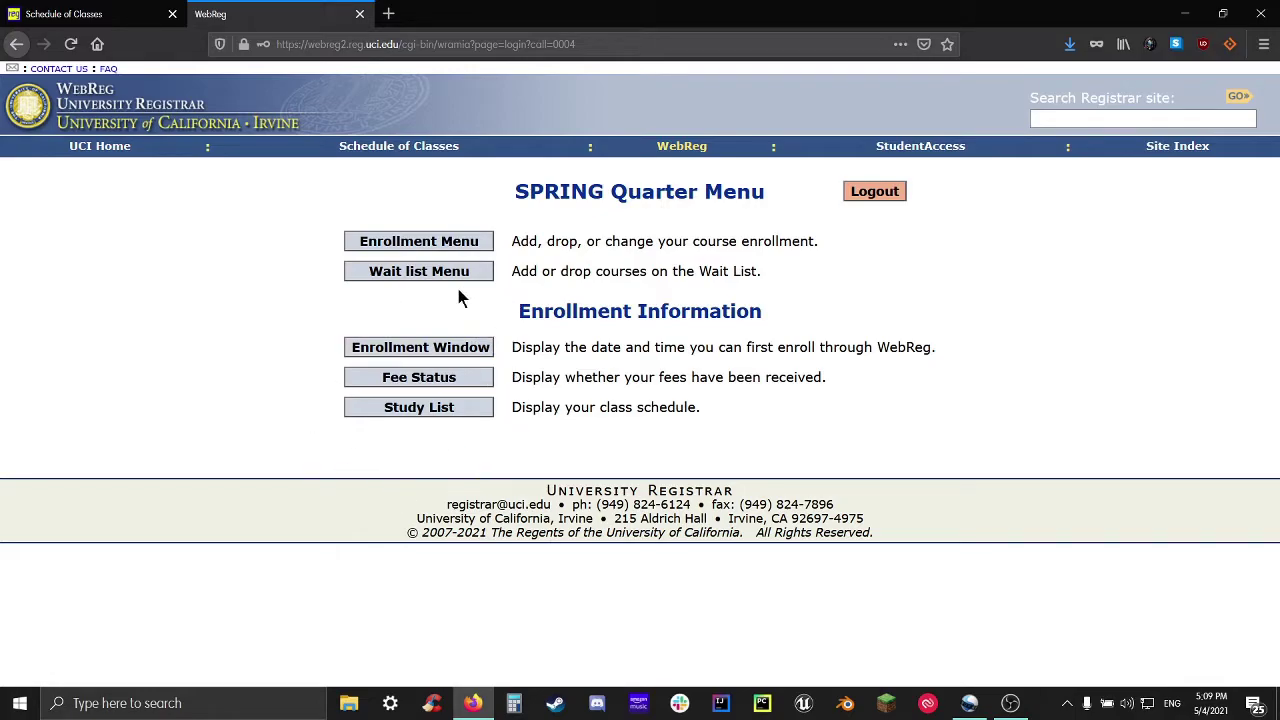
pyautogui.click(385, 348)
pyautogui.click(443, 344)
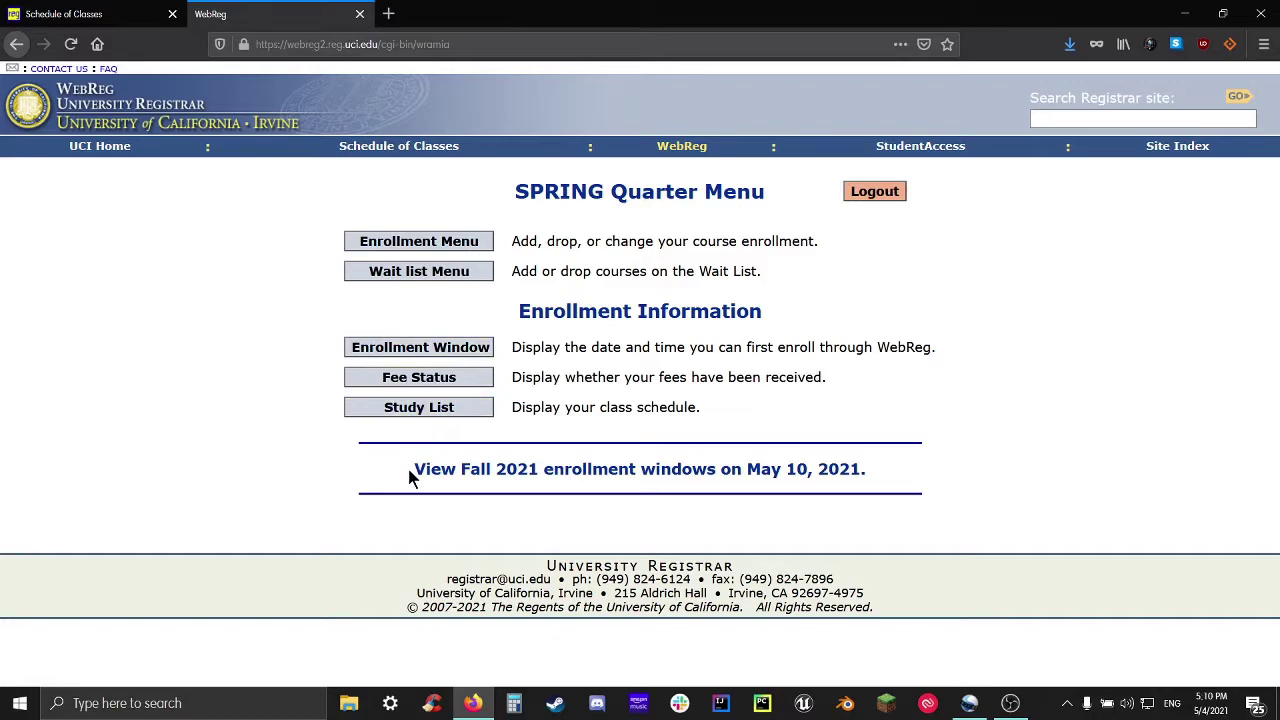
pyautogui.moveTo(408, 478); pyautogui.dragTo(746, 468)
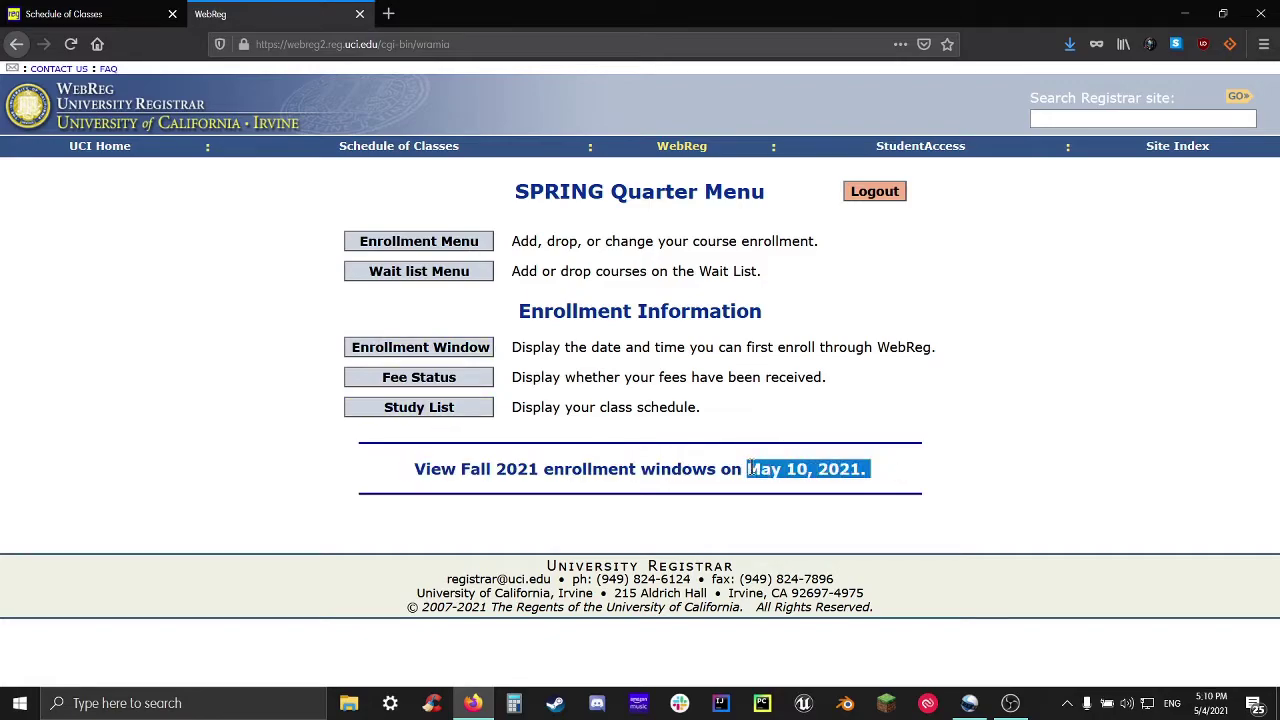
pyautogui.click(918, 478)
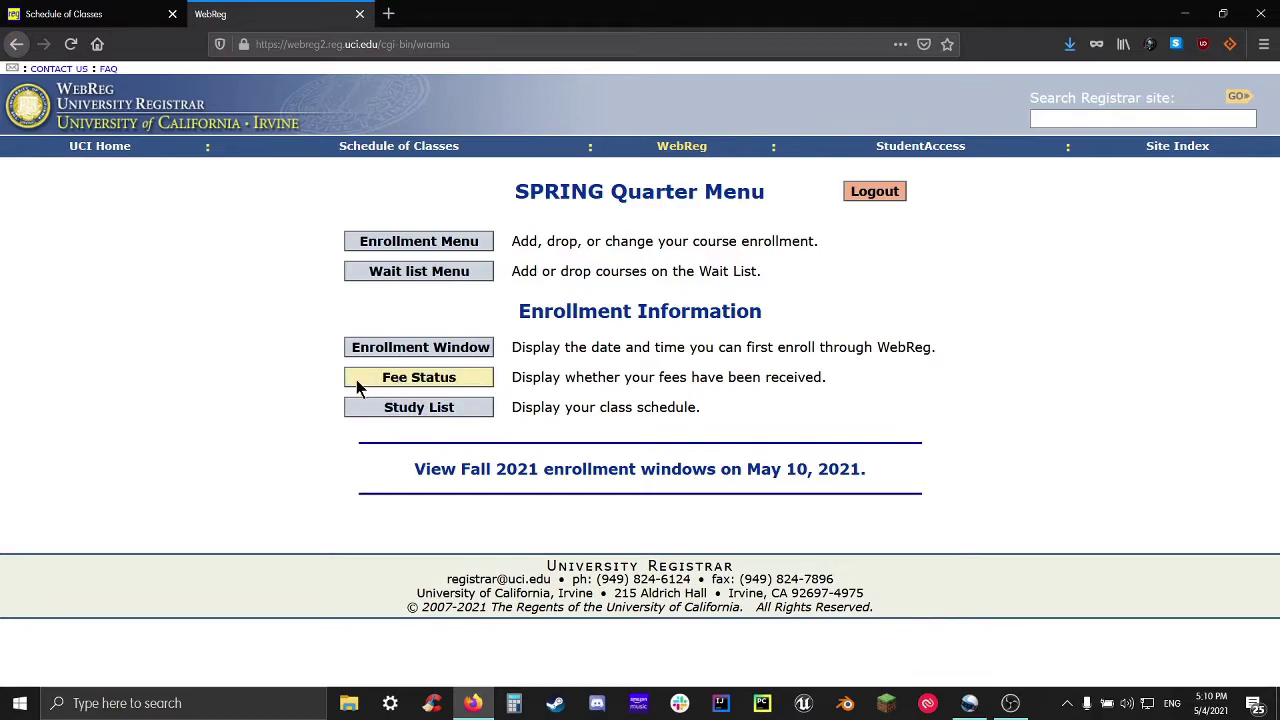
# Check Fee Status, confirming the Cashiers Office received the SPRING '21 fees
pyautogui.click(480, 381)
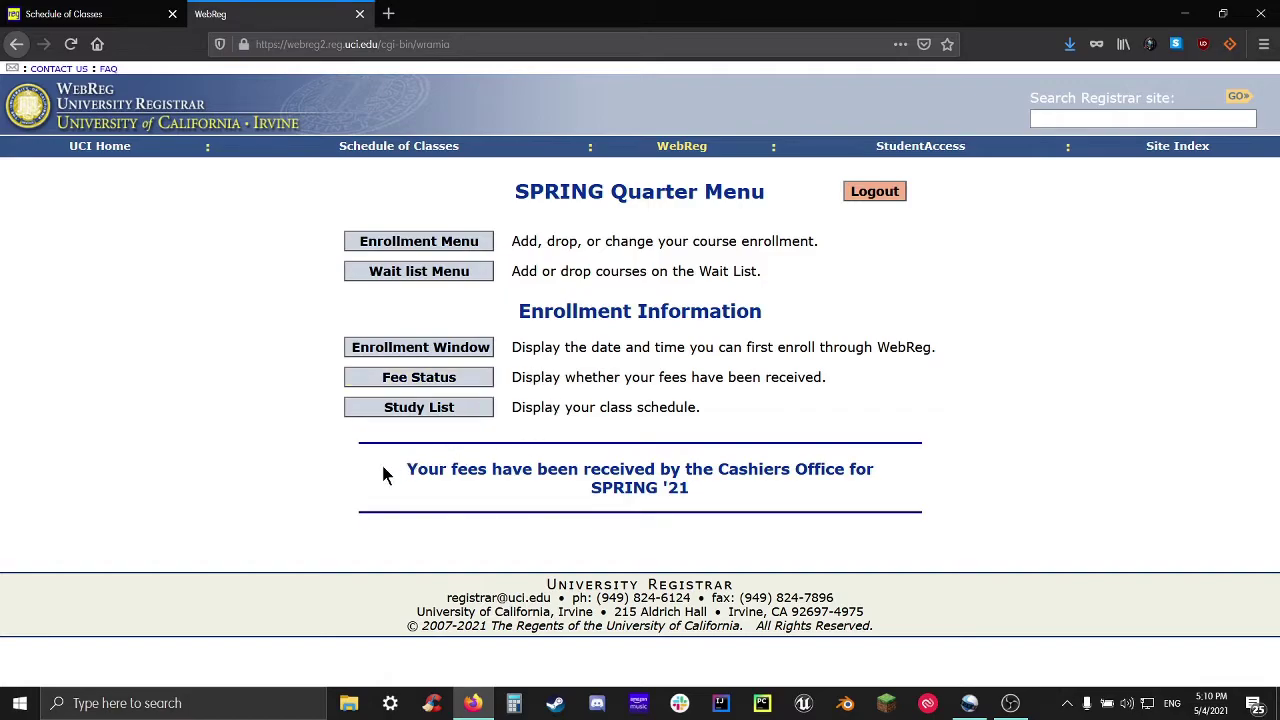
pyautogui.moveTo(382, 474); pyautogui.dragTo(729, 497)
pyautogui.click(735, 481)
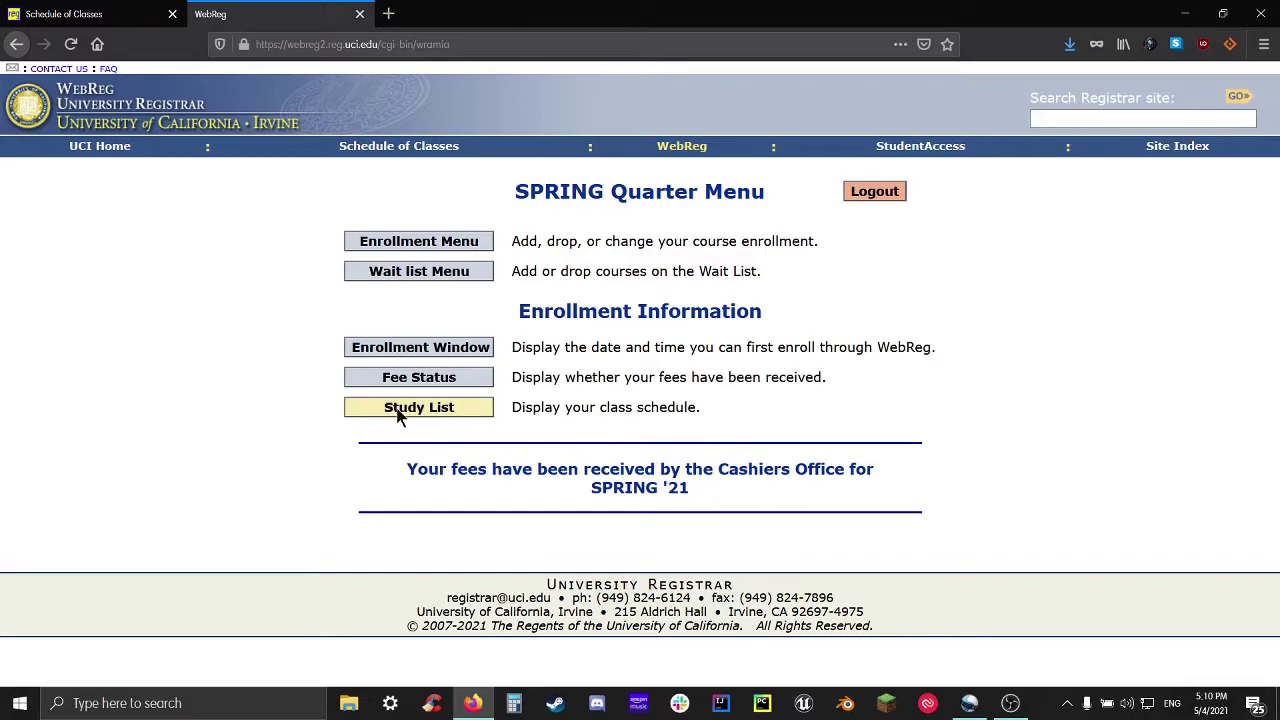
# Display the SPRING '21 study list of seven classes, including EECS 148 and COMPSCI 142A, totalling 16.0 units
pyautogui.click(477, 413)
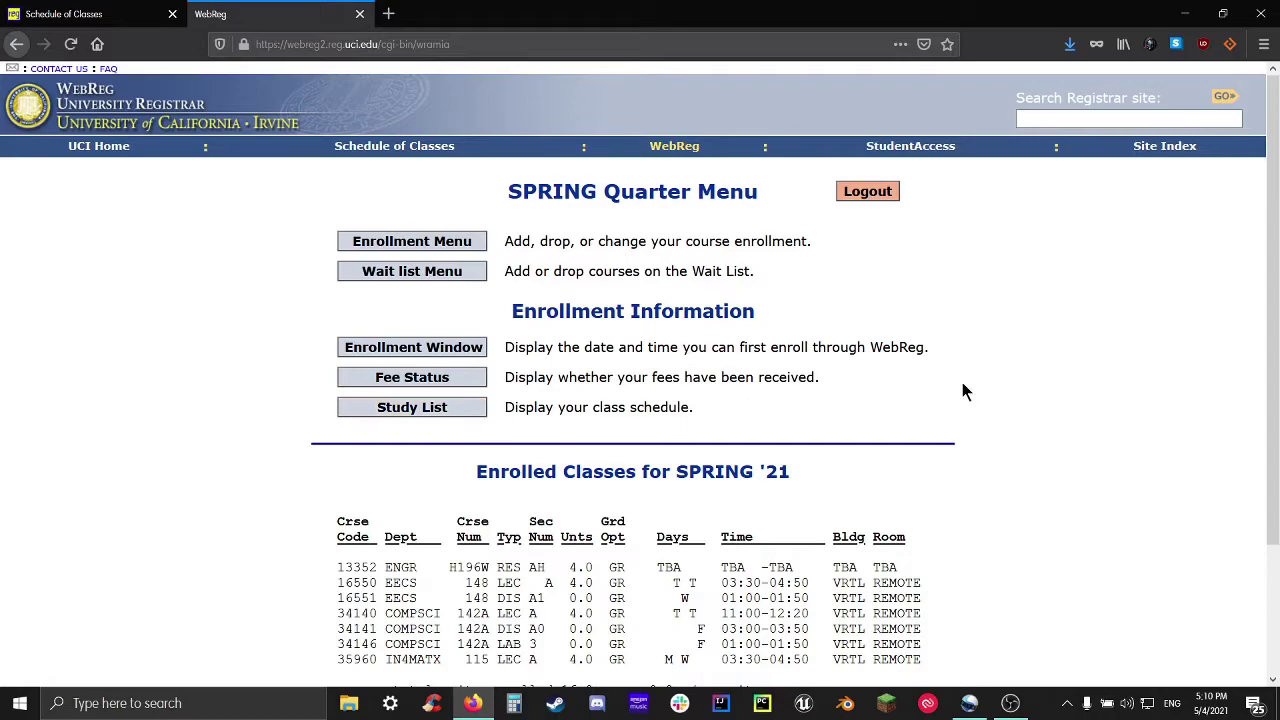
pyautogui.scroll(-2, 846, 371)
pyautogui.moveTo(458, 354); pyautogui.dragTo(812, 362)
pyautogui.click(801, 361)
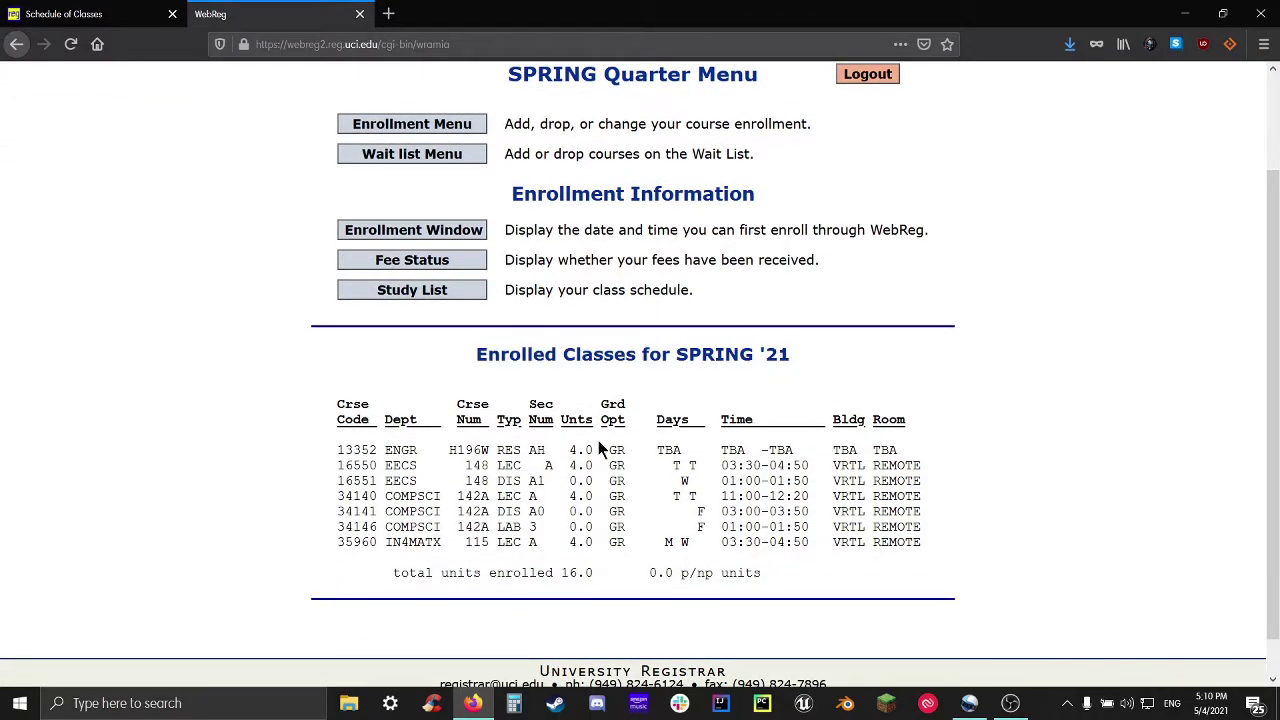
pyautogui.moveTo(328, 412); pyautogui.dragTo(962, 542)
pyautogui.click(965, 542)
pyautogui.moveTo(792, 356); pyautogui.dragTo(664, 357)
pyautogui.click(758, 403)
pyautogui.scroll(2, 565, 428)
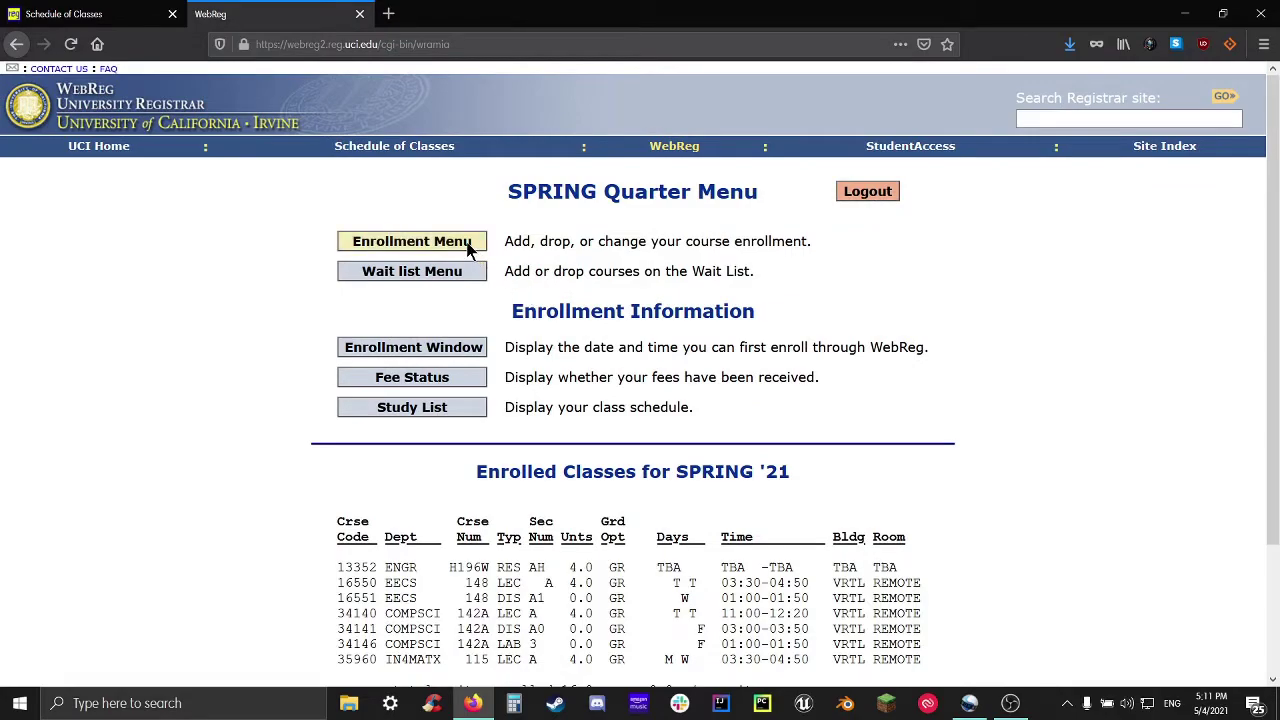
# Open the Enrollment Menu and review its add, change, drop and list-open-sections request rows
pyautogui.click(469, 245)
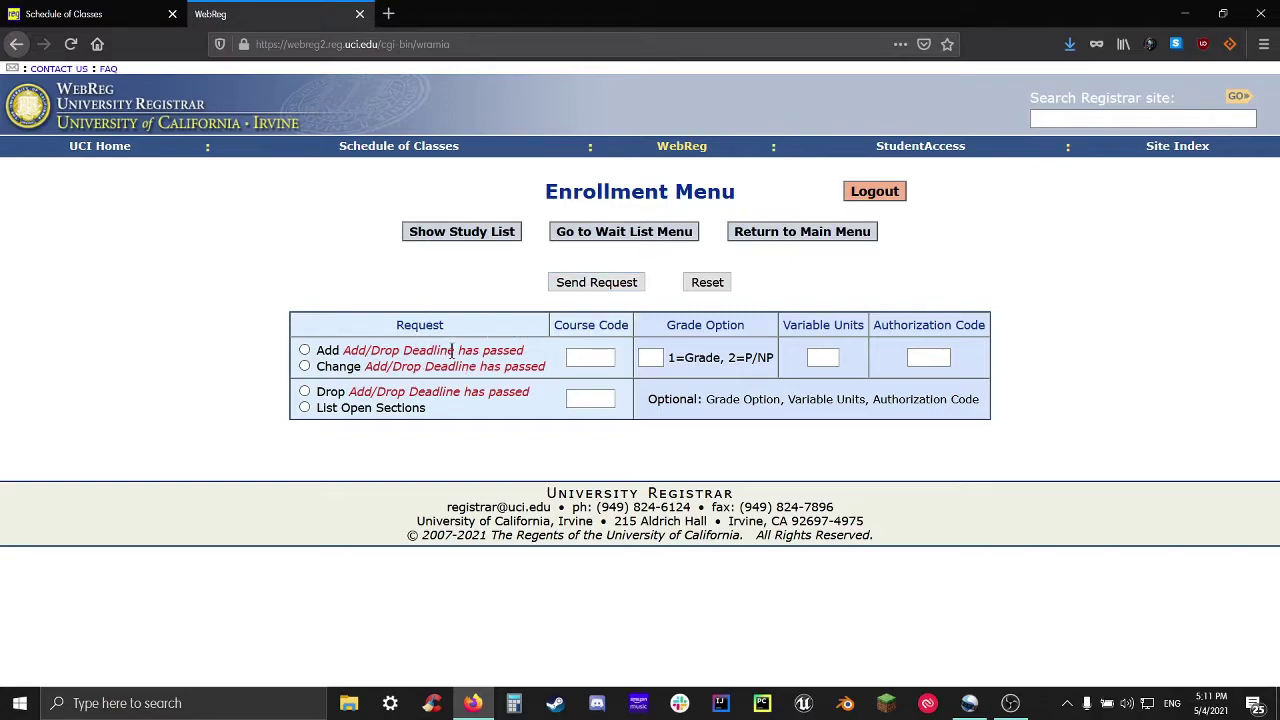
pyautogui.click(609, 363)
pyautogui.moveTo(357, 323); pyautogui.dragTo(530, 412)
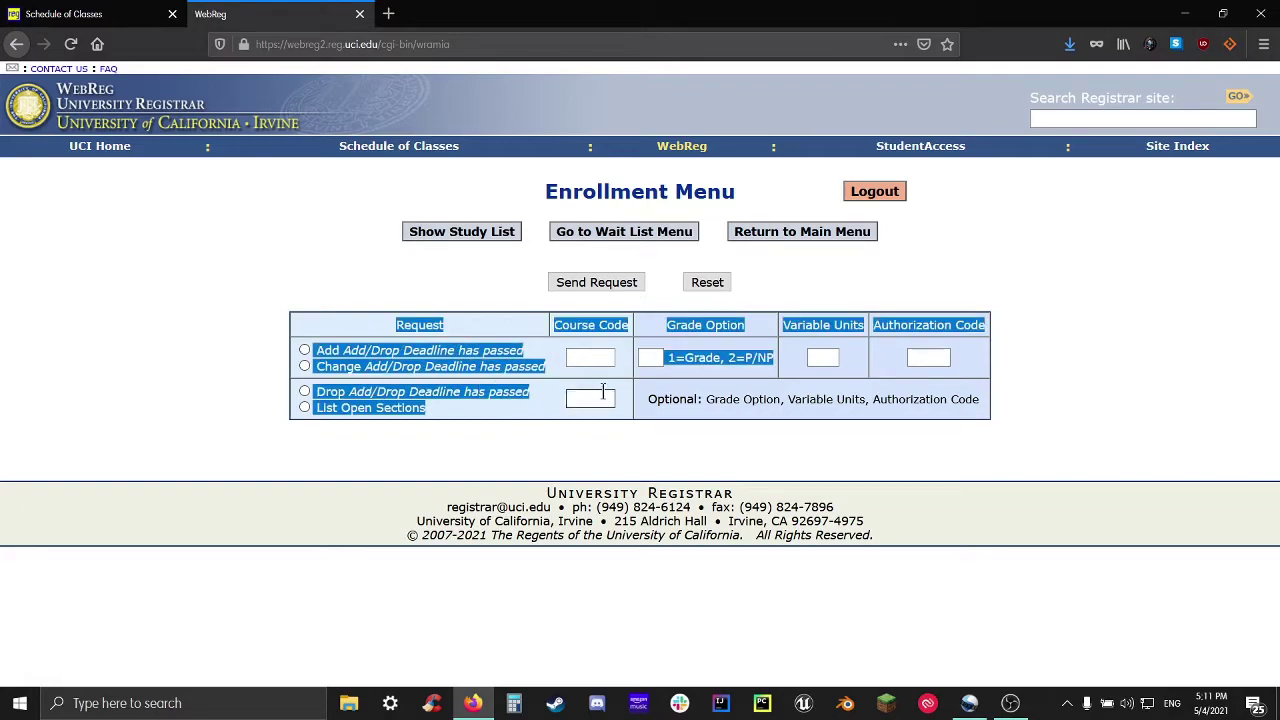
pyautogui.moveTo(633, 410); pyautogui.dragTo(419, 320)
pyautogui.click(499, 392)
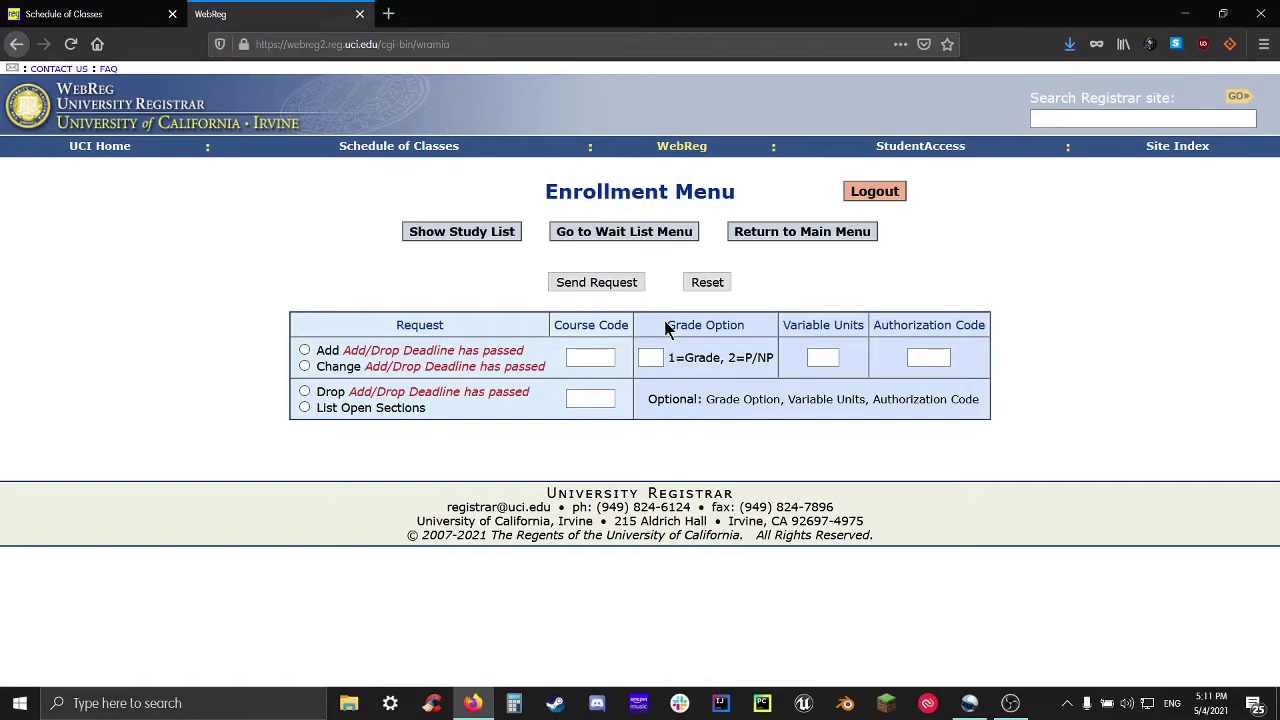
pyautogui.moveTo(672, 336); pyautogui.dragTo(990, 395)
pyautogui.click(1000, 410)
pyautogui.moveTo(684, 325); pyautogui.dragTo(985, 400)
pyautogui.click(682, 325)
# Try course code 34140 in the upper Course Code field with Add and Change, then clear it
pyautogui.click(600, 358)
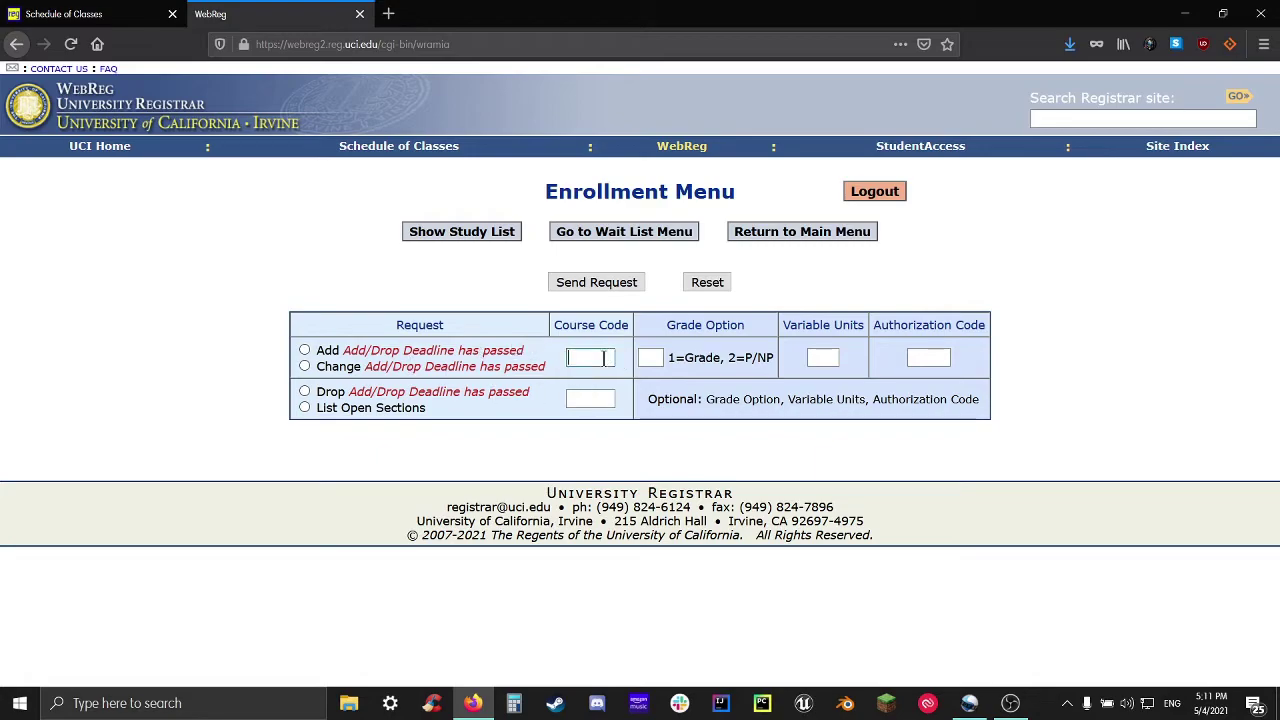
pyautogui.hotkey('ctrl', 'Tab')
pyautogui.click(592, 365)
pyautogui.write('34140')
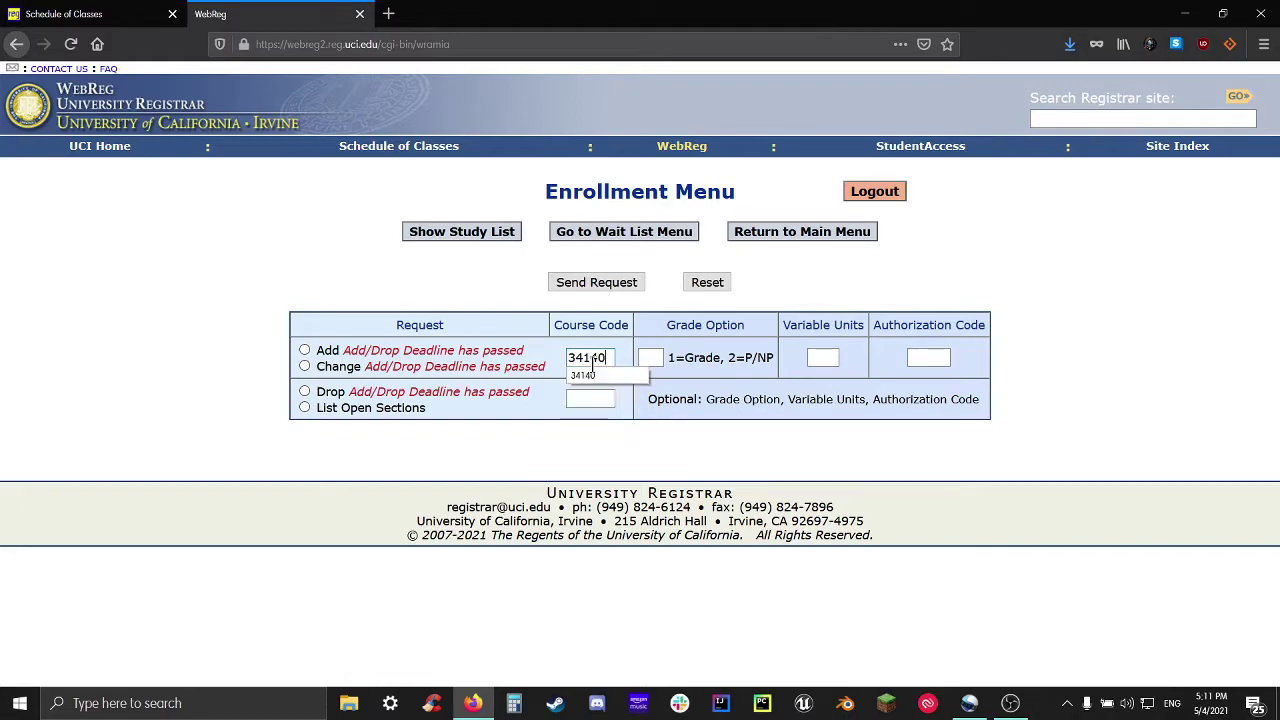
pyautogui.click(600, 373)
pyautogui.click(327, 354)
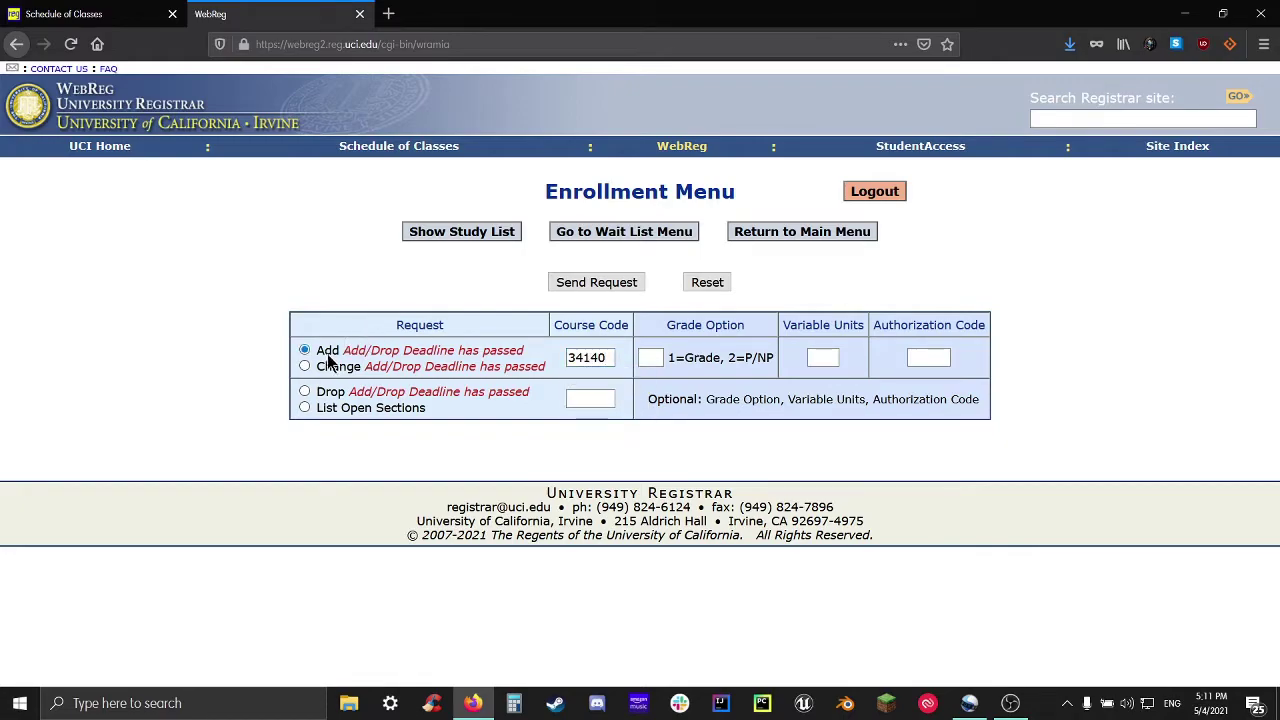
pyautogui.click(335, 376)
pyautogui.doubleClick(562, 360)
pyautogui.press('BackSpace')
# Enter course code 34140 in the lower Course Code box and pick its request type
pyautogui.click(603, 402)
pyautogui.write('34140')
pyautogui.click(304, 391)
# List open sections for 34140, showing COMPSCI 142A lecture TuTh 11:00-12:20 remote
pyautogui.click(594, 283)
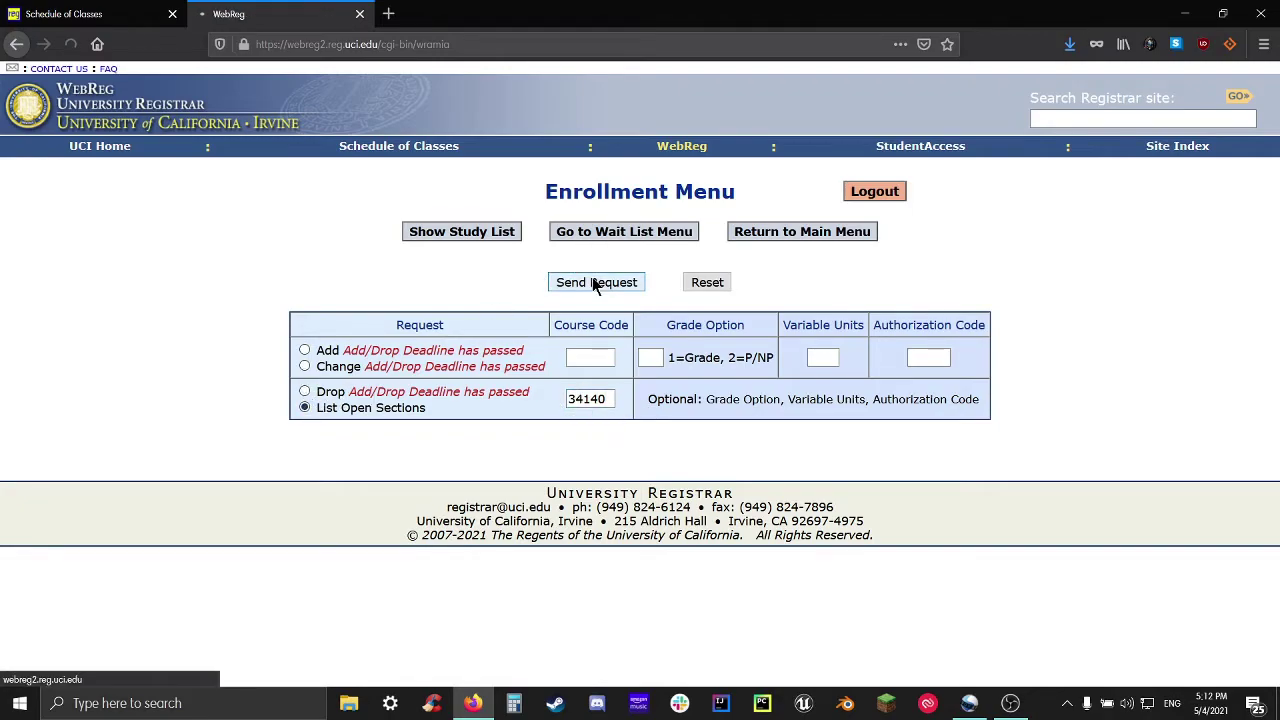
pyautogui.moveTo(318, 570); pyautogui.dragTo(921, 592)
pyautogui.click(684, 612)
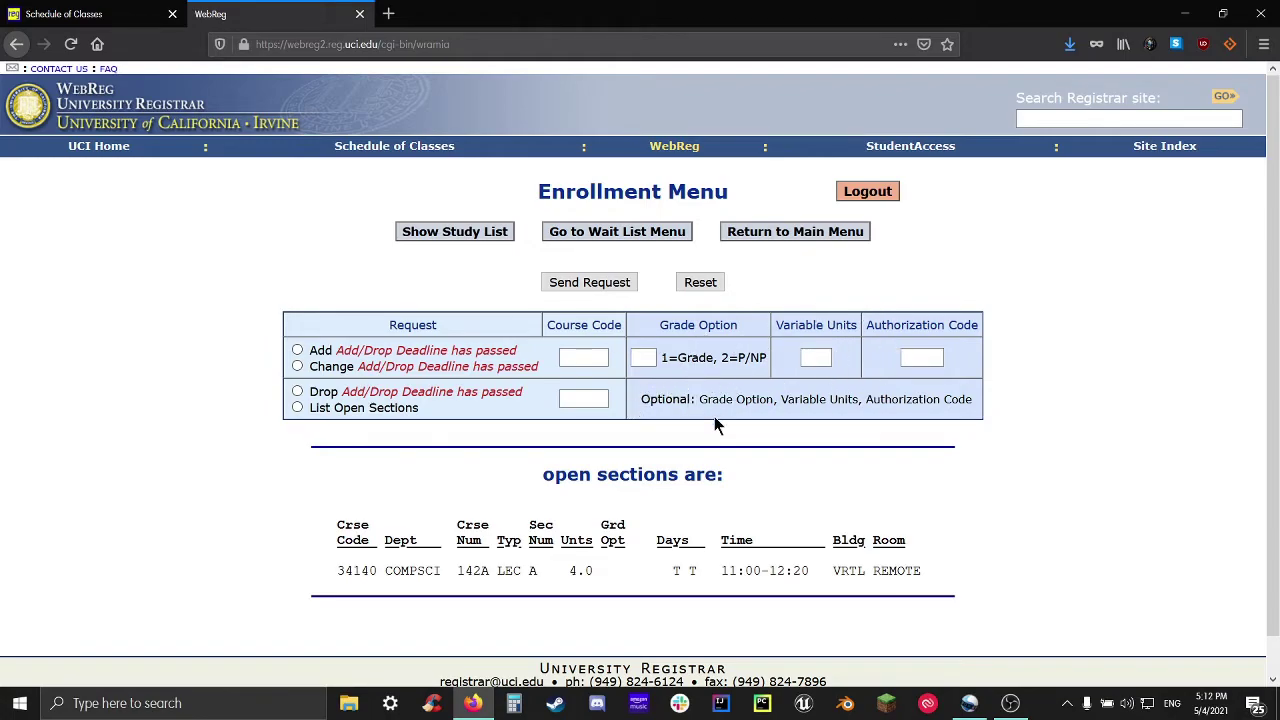
pyautogui.click(297, 366)
pyautogui.click(297, 406)
pyautogui.click(297, 392)
# Try the grade option, variable units (3) and authorization code 1234 fields on the form
pyautogui.click(643, 357)
pyautogui.write('1')
pyautogui.press('BackSpace')
pyautogui.press('BackSpace')
pyautogui.click(826, 357)
pyautogui.write('1')
pyautogui.press('BackSpace')
pyautogui.write('2')
pyautogui.press('BackSpace')
pyautogui.write('3')
pyautogui.click(922, 357)
pyautogui.write('1234')
pyautogui.press('BackSpace')
pyautogui.press('BackSpace')
pyautogui.press('BackSpace')
pyautogui.press('BackSpace')
# Send an Add request for 34140 and get the Apr. 9, 2021 5 P.M. deadline rejection
pyautogui.click(316, 350)
pyautogui.click(586, 360)
pyautogui.write('34140')
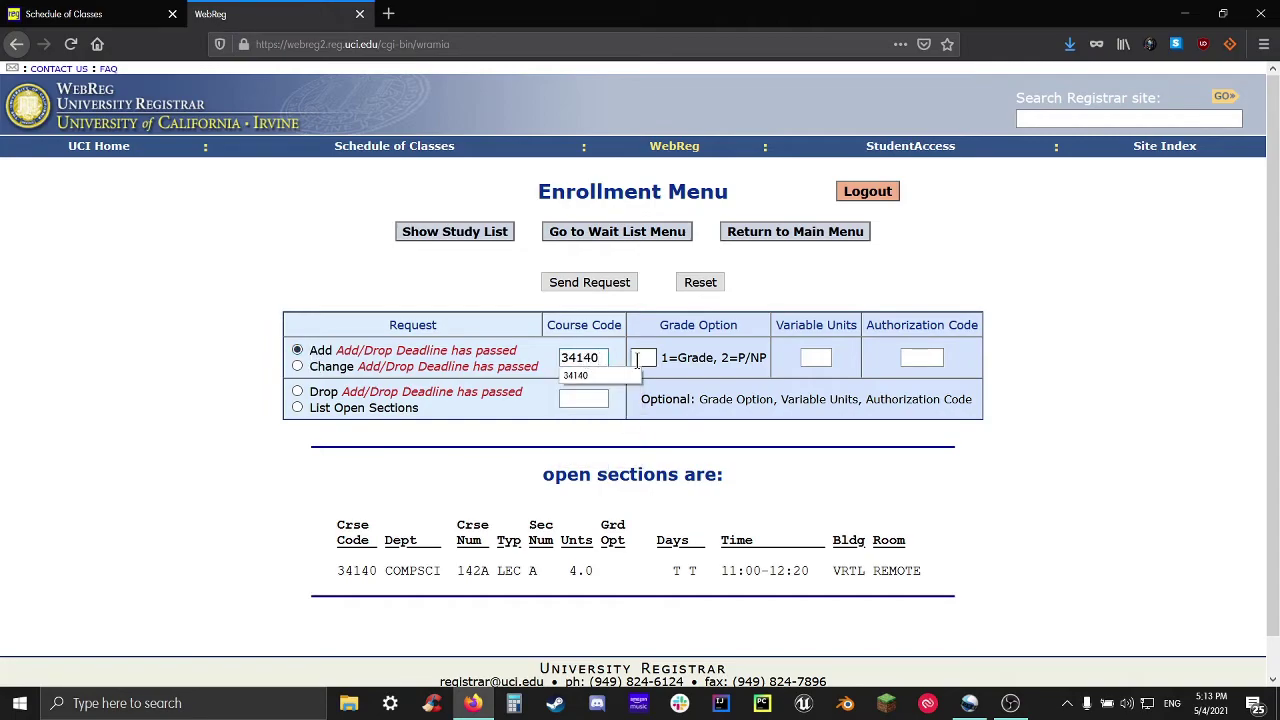
pyautogui.press('Tab')
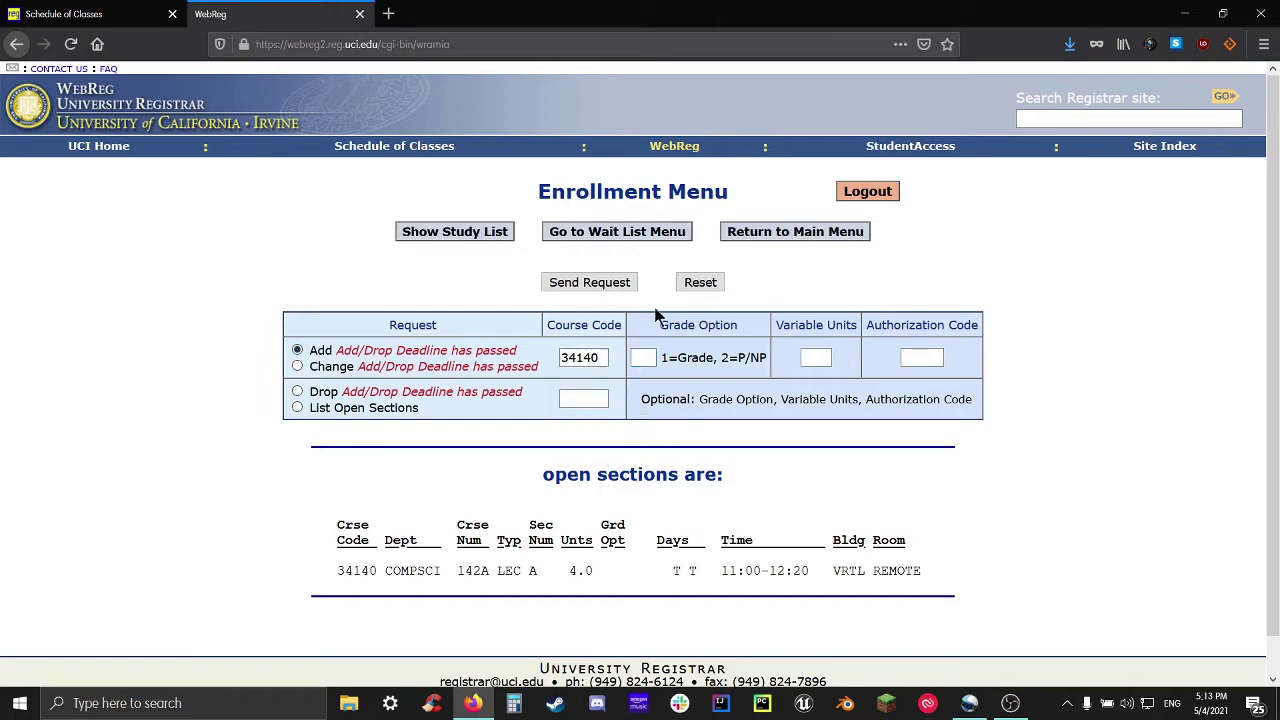
pyautogui.click(588, 285)
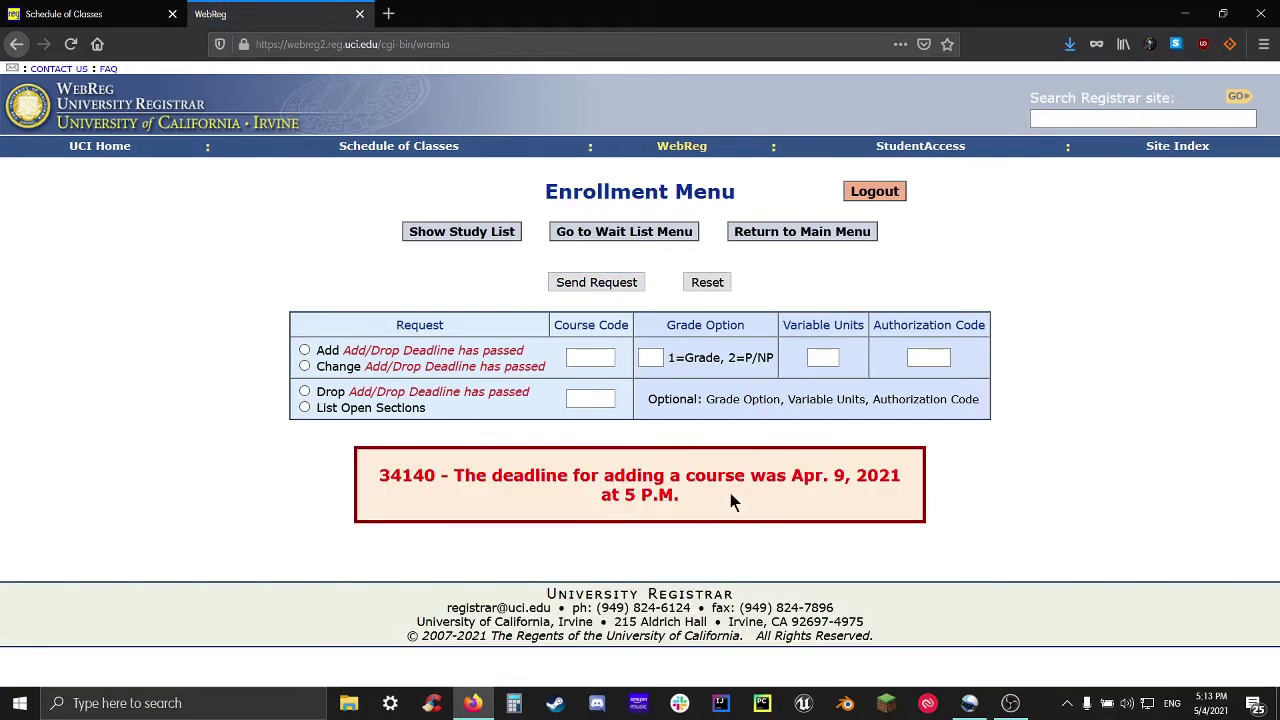
pyautogui.moveTo(730, 493); pyautogui.dragTo(363, 461)
pyautogui.click(420, 532)
# Show the study list under the form and highlight the COMPSCI 142A DIS A0 entry
pyautogui.click(451, 231)
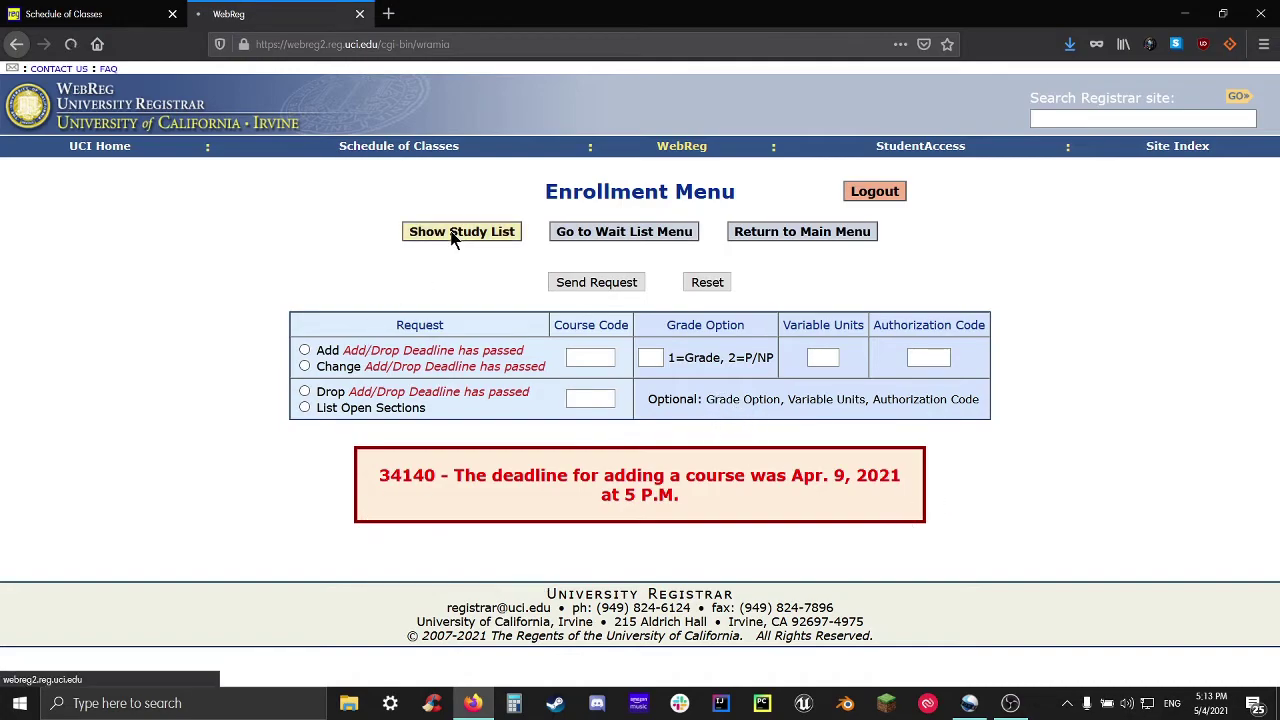
pyautogui.scroll(-2, 695, 450)
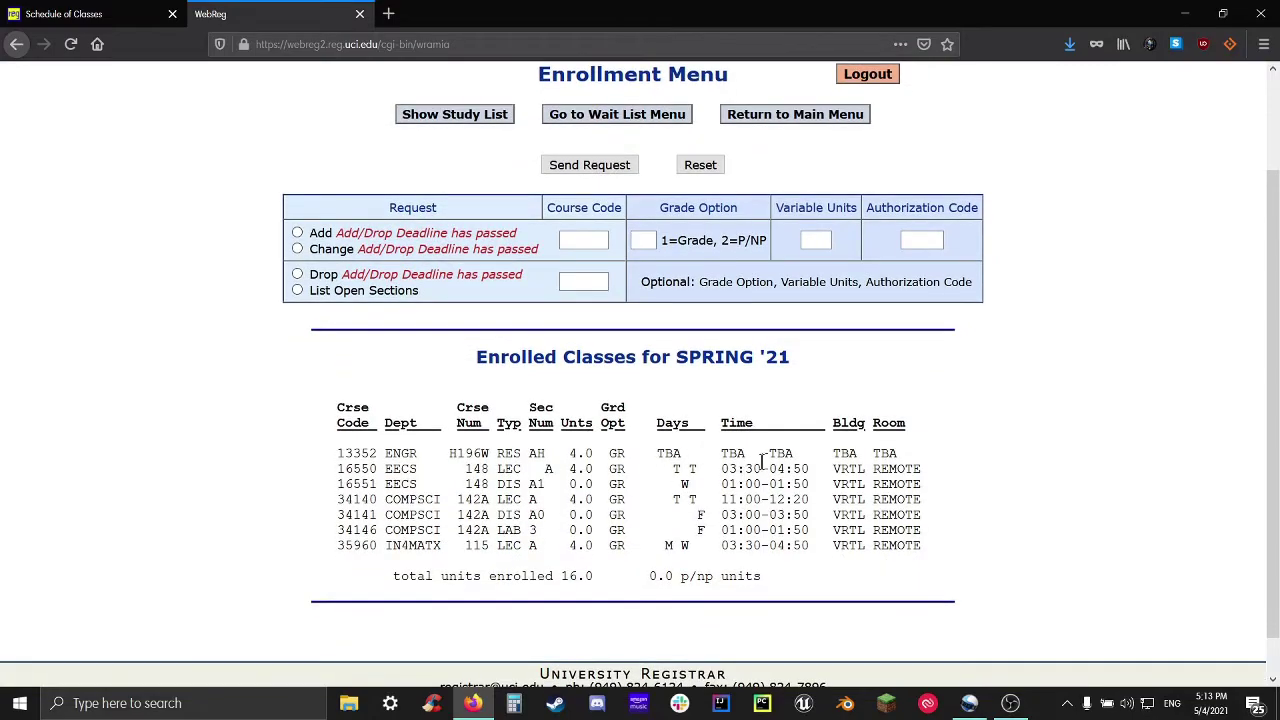
pyautogui.scroll(1, 777, 458)
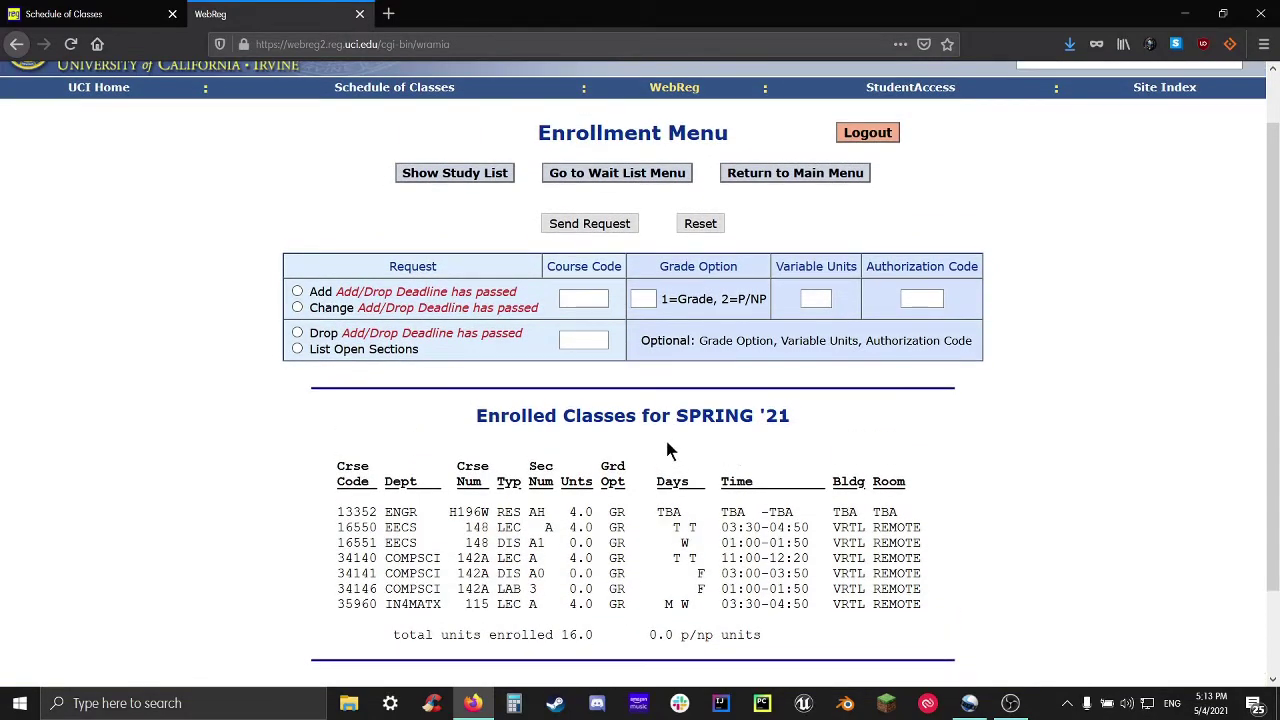
pyautogui.click(371, 352)
pyautogui.moveTo(457, 558); pyautogui.dragTo(545, 573)
pyautogui.click(856, 482)
pyautogui.scroll(1, 852, 318)
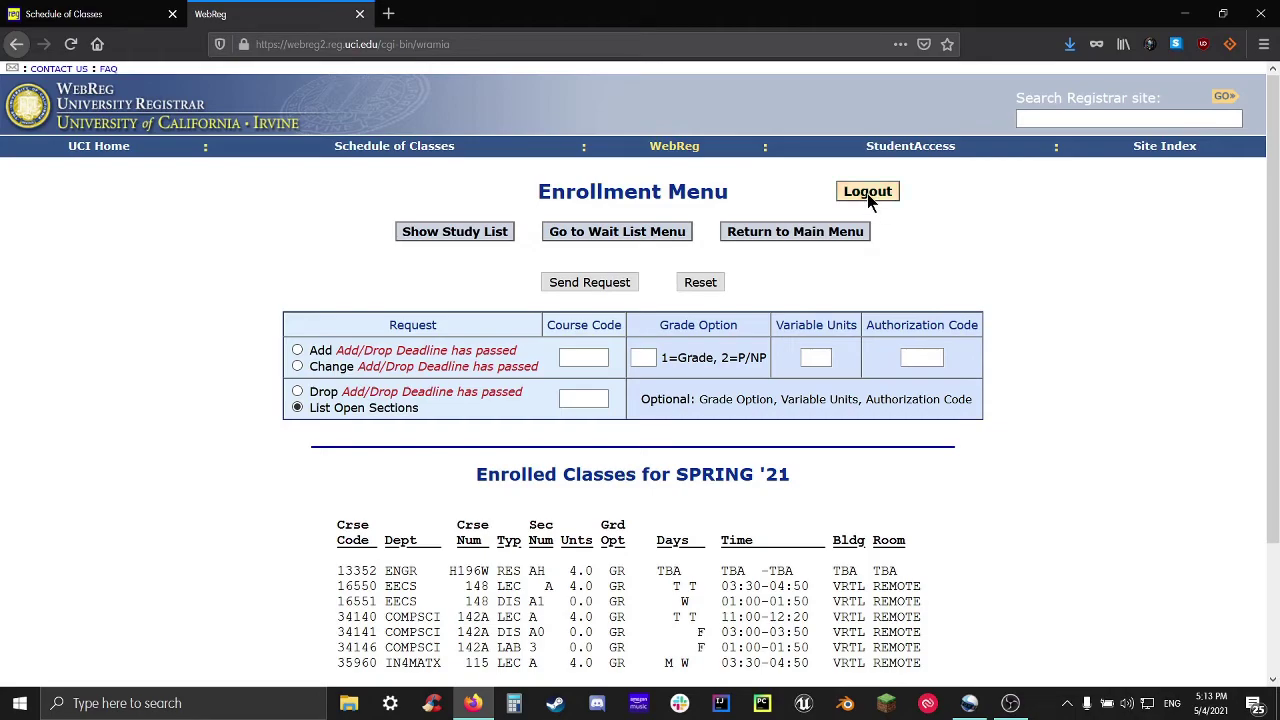
# Redisplay the study list: still seven SPRING '21 classes totalling 16.0 units
pyautogui.click(444, 232)
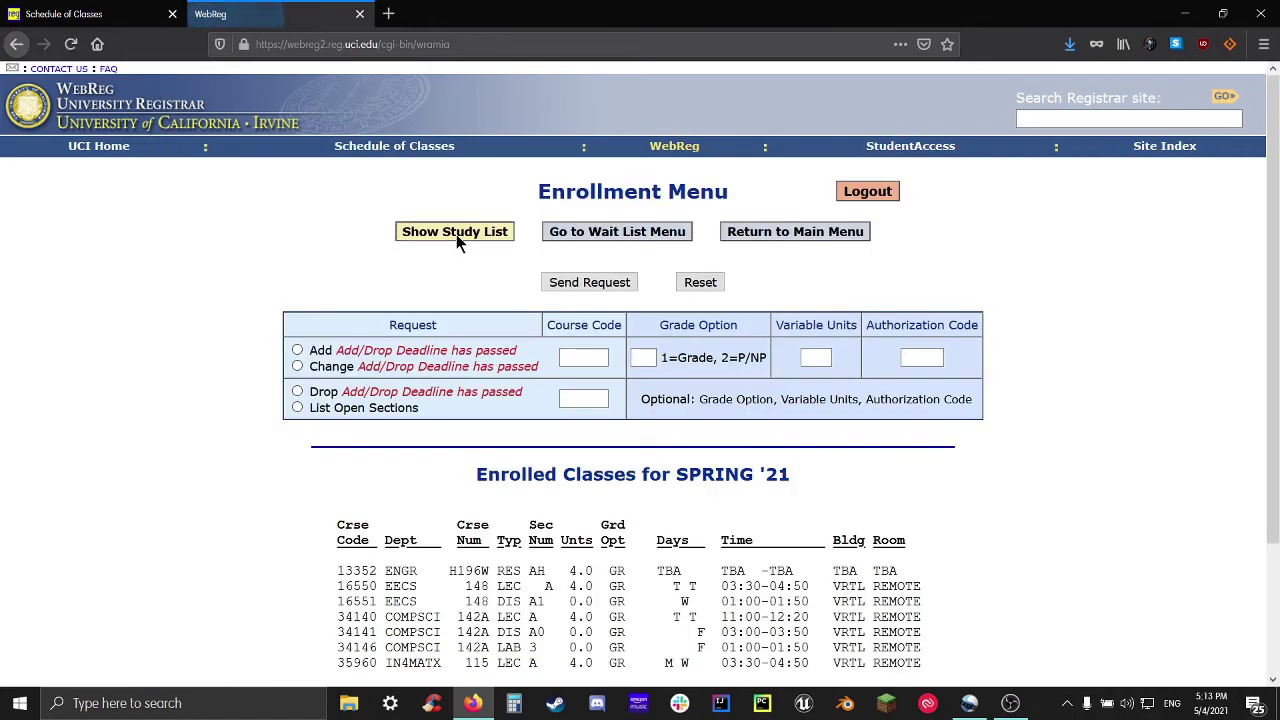
pyautogui.scroll(-1, 645, 530)
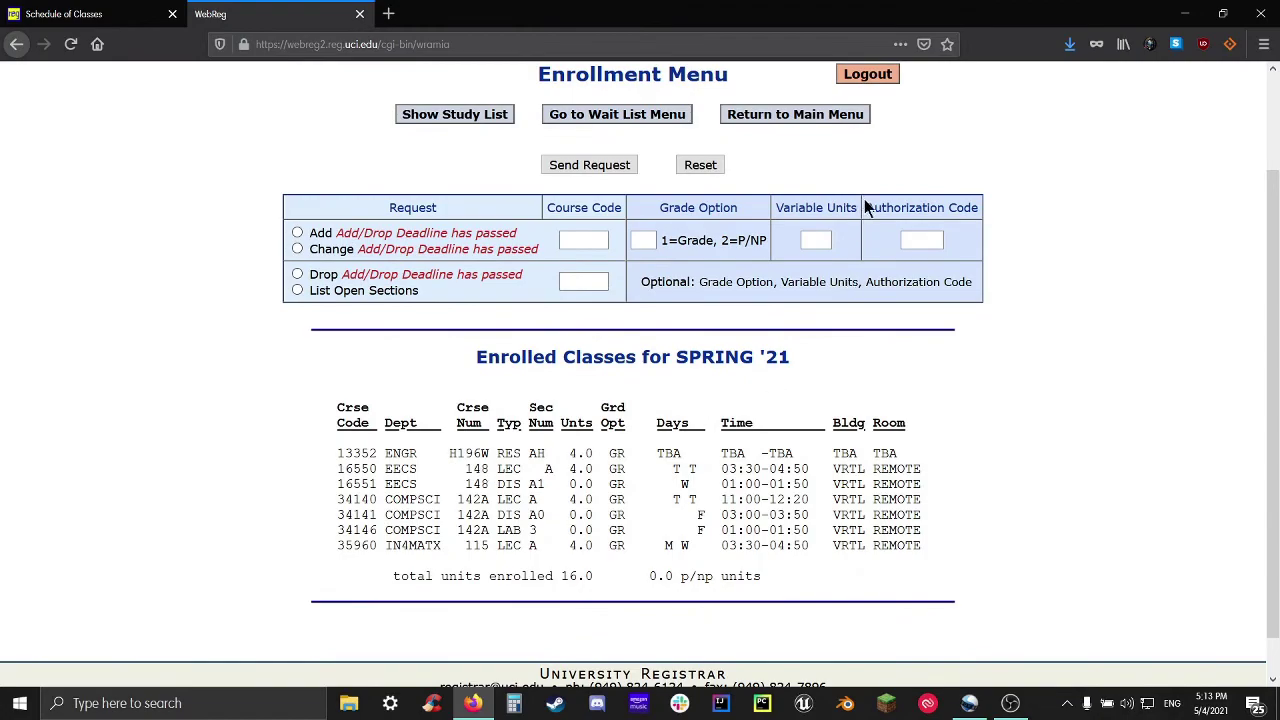
pyautogui.scroll(1, 867, 155)
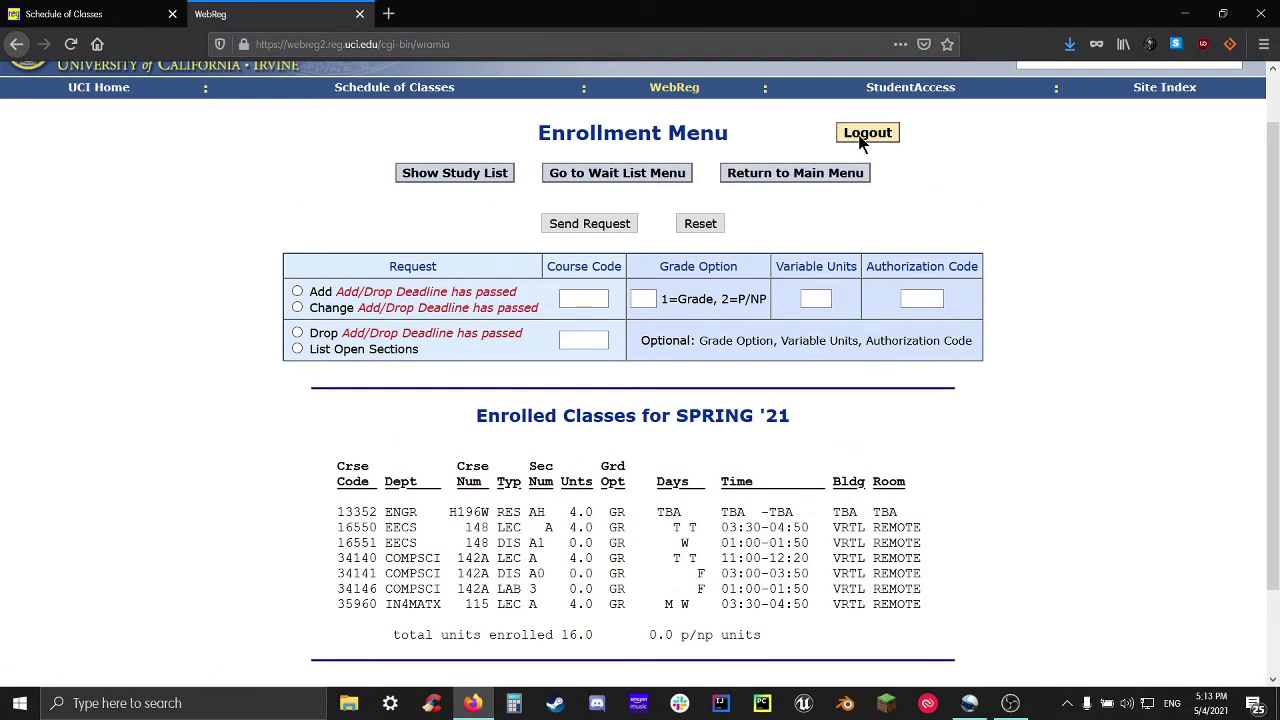
# Log out of WebReg and reload with Resend to get the 'Login Authorization has expired' notice
pyautogui.click(860, 140)
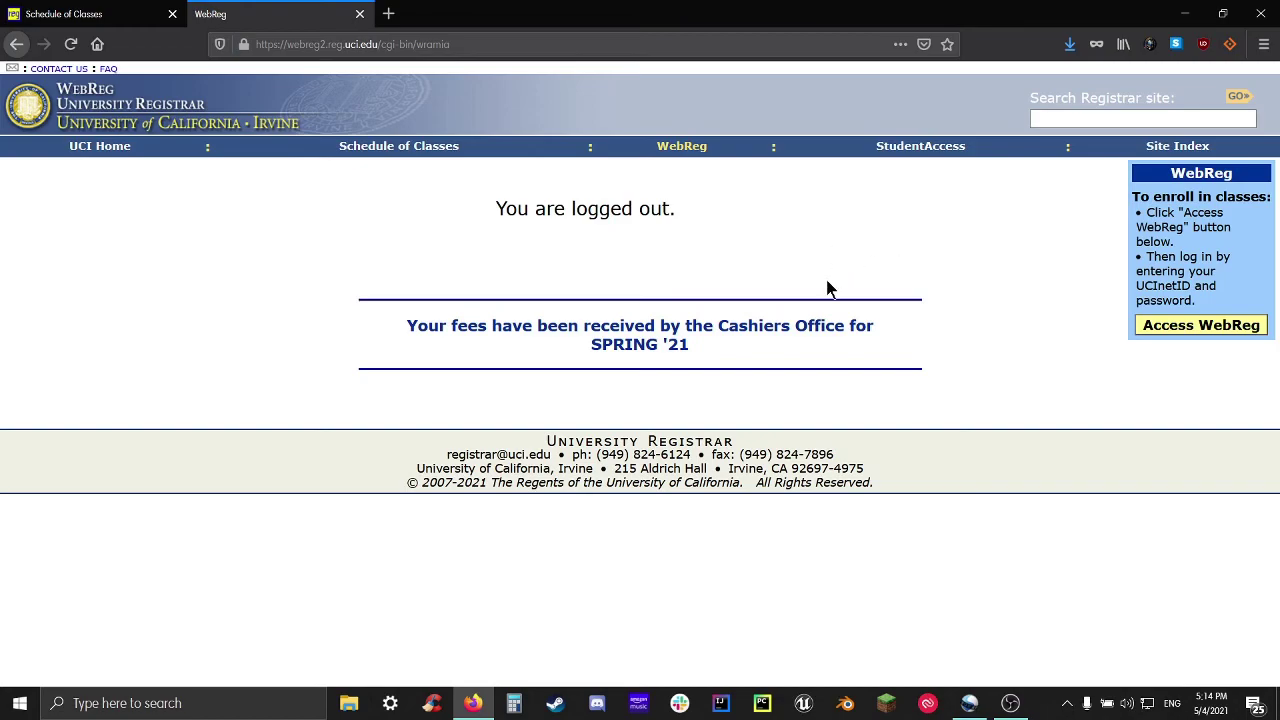
pyautogui.click(74, 52)
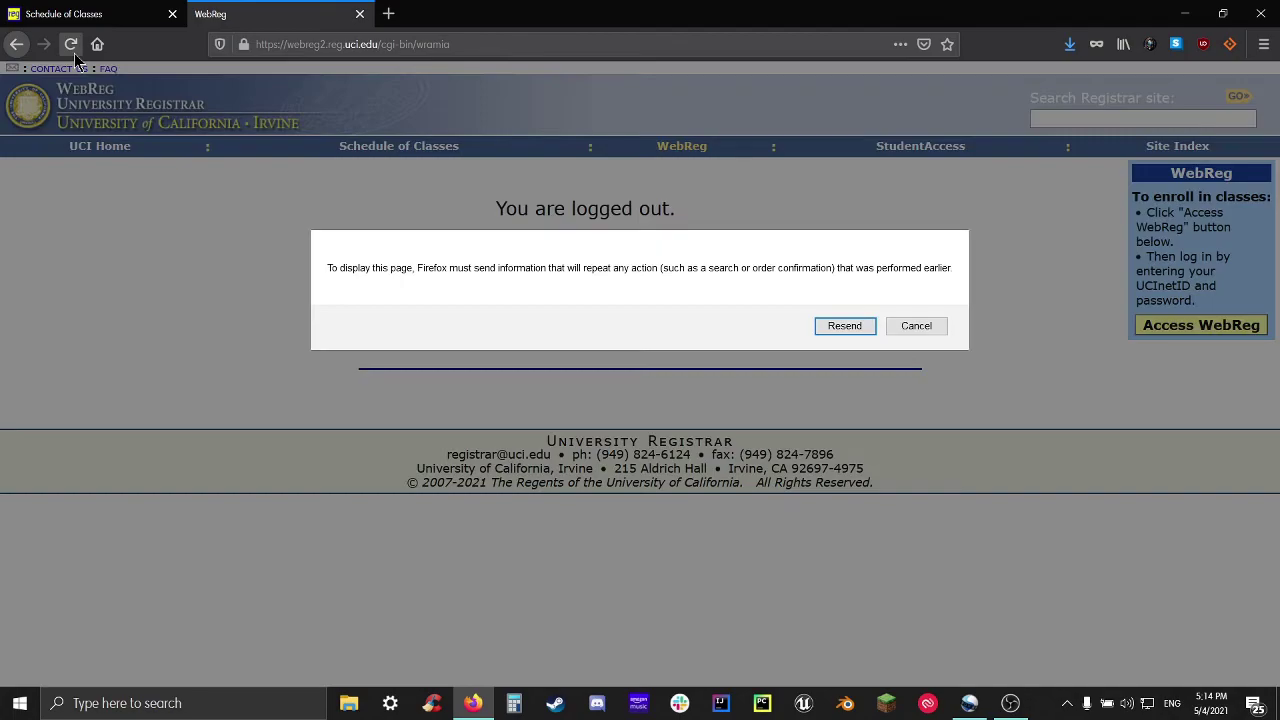
pyautogui.click(866, 330)
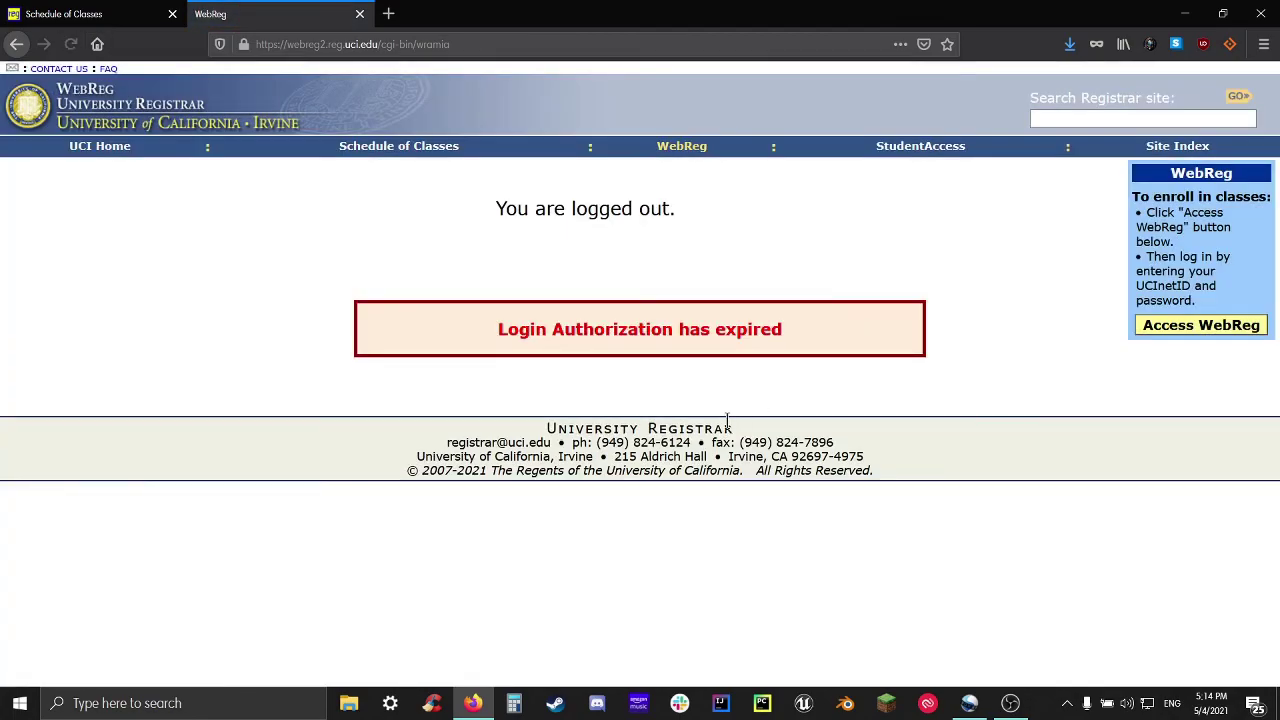